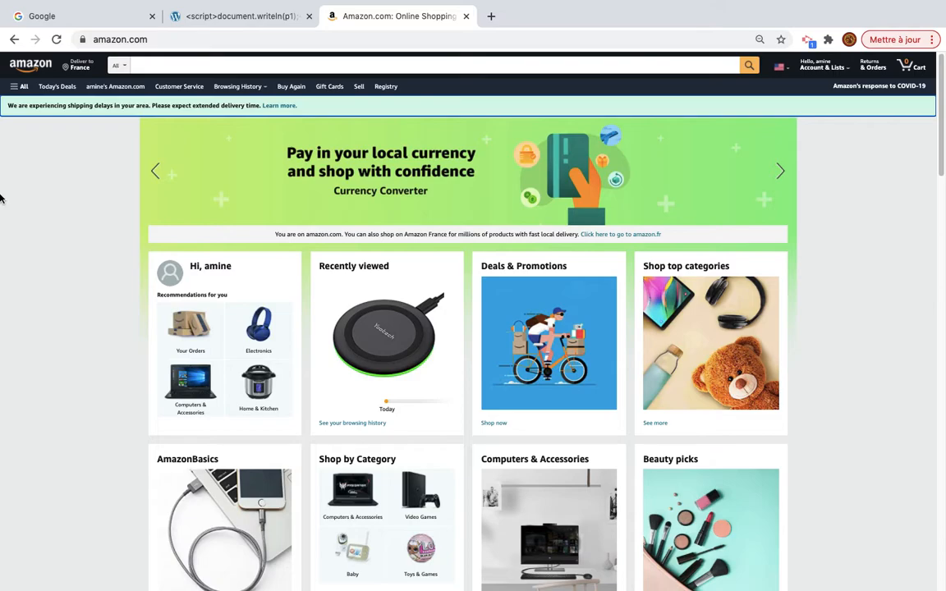
# Step: Search Google for "chrome extension" and open the Chrome Web Store result
pyautogui.click(56, 17)
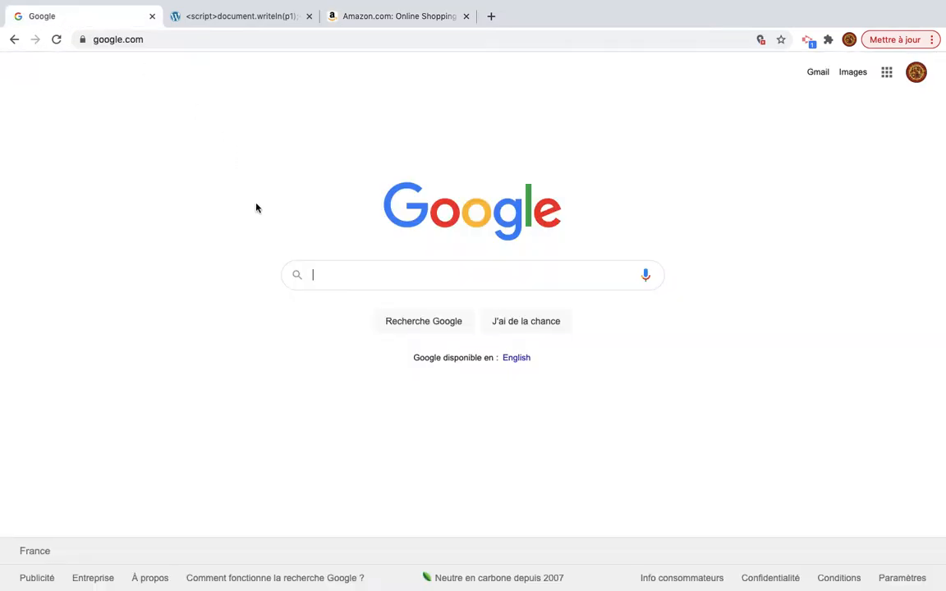
pyautogui.click(331, 269)
pyautogui.write('chrome extension')
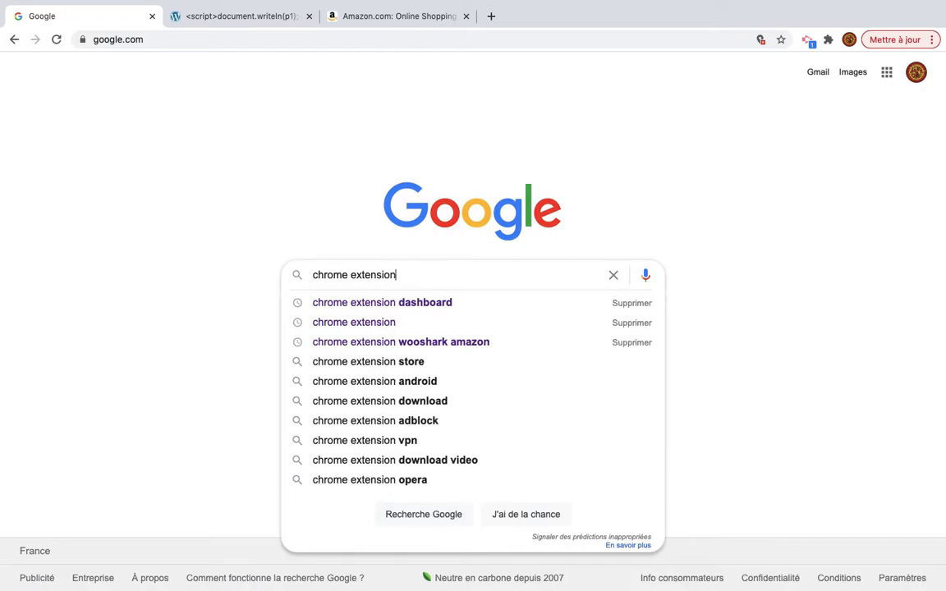
pyautogui.press('Return')
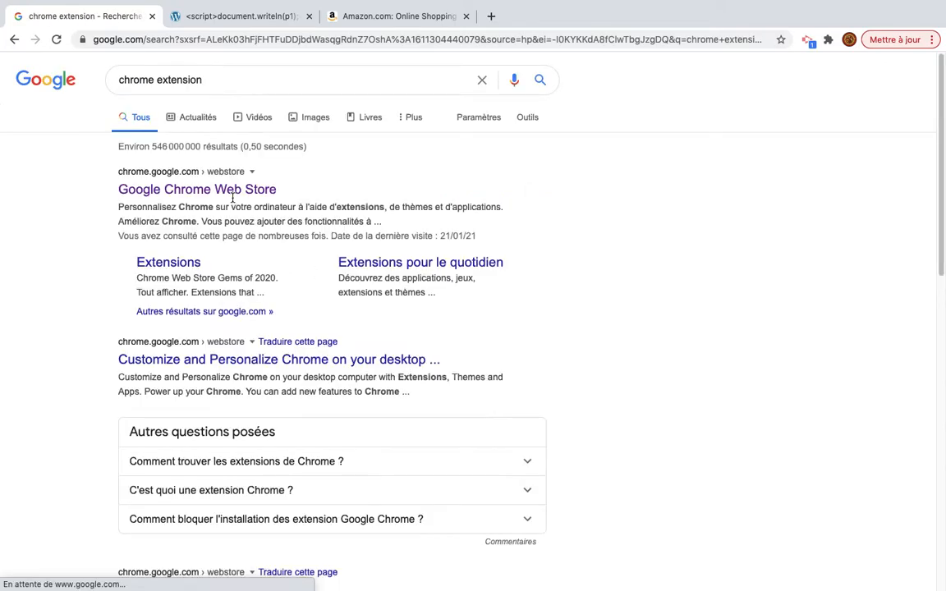
pyautogui.click(216, 197)
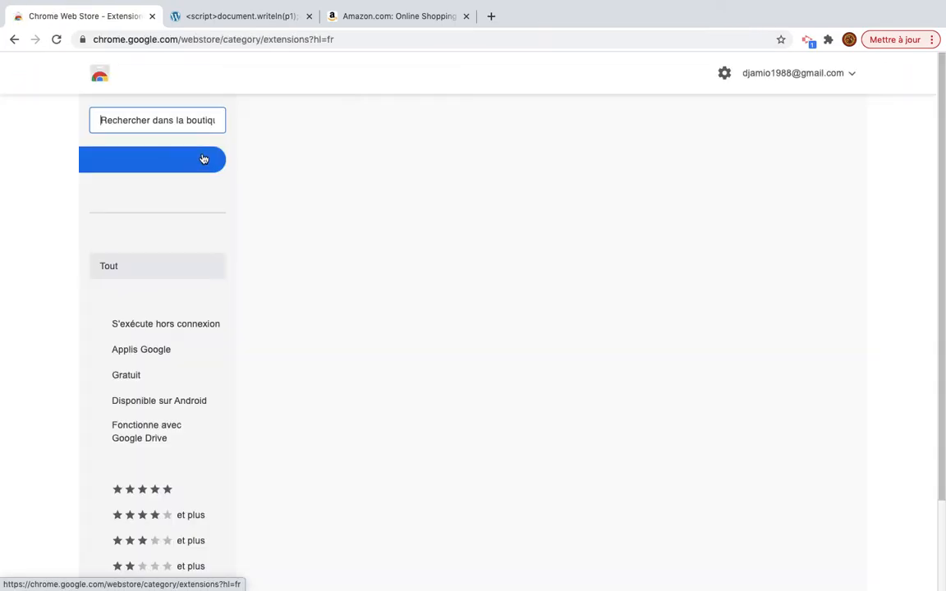
# Step: Search the Chrome Web Store for "wooshark amazon"
pyautogui.write('woosar')
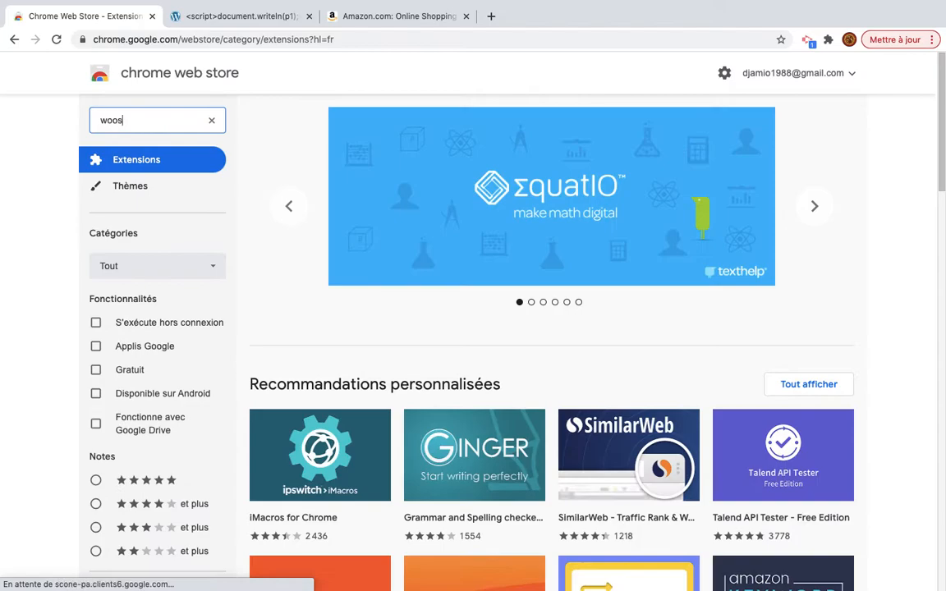
pyautogui.press('BackSpace')
pyautogui.press('BackSpace')
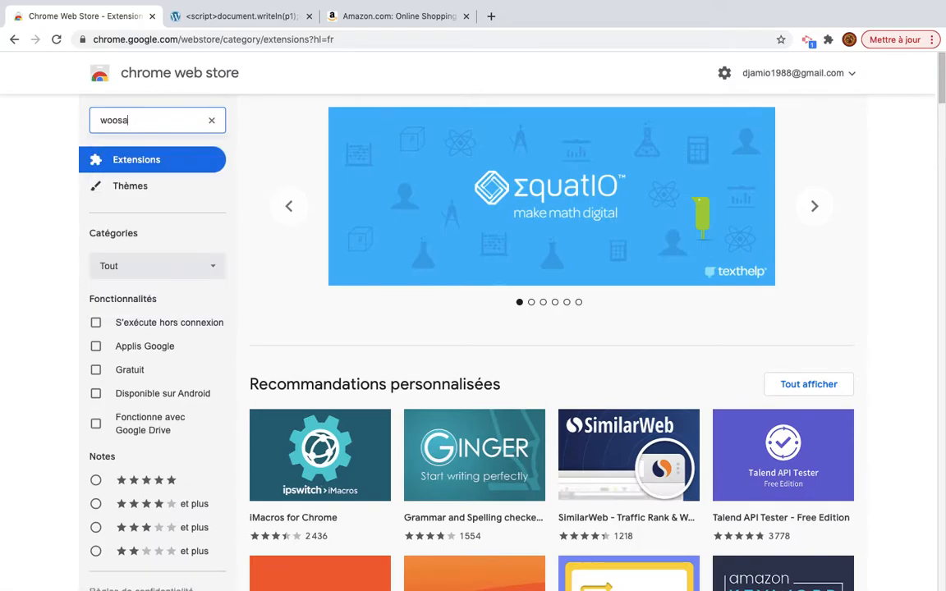
pyautogui.write('hark amazon')
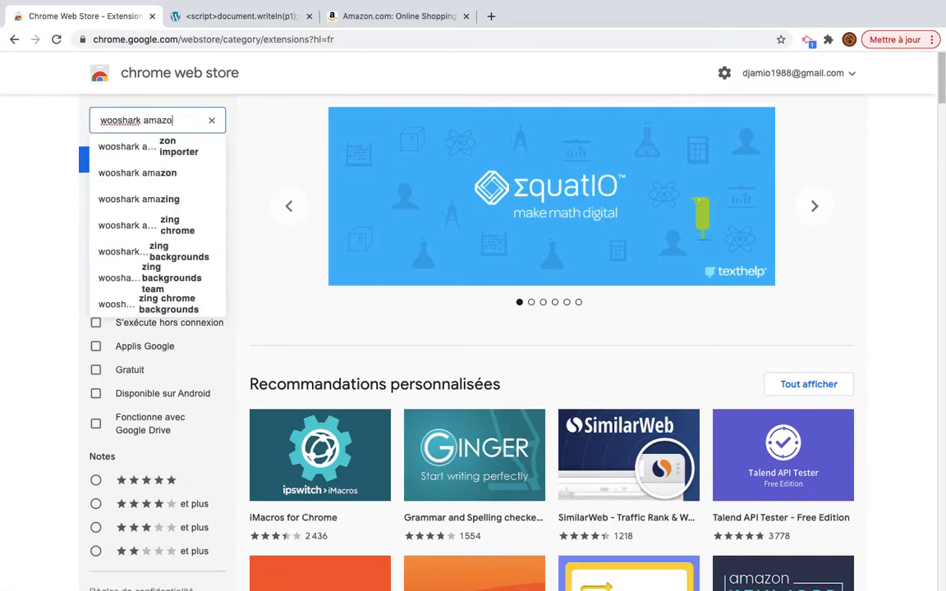
pyautogui.press('Return')
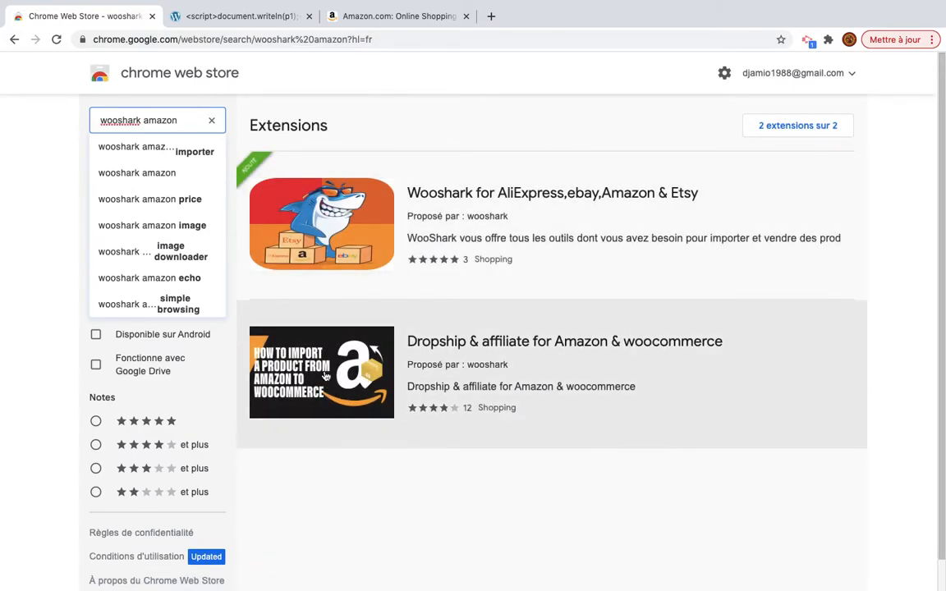
# Step: Install the "Dropship & affiliate for Amazon & woocommerce" extension and close the options page it opens
pyautogui.click(357, 376)
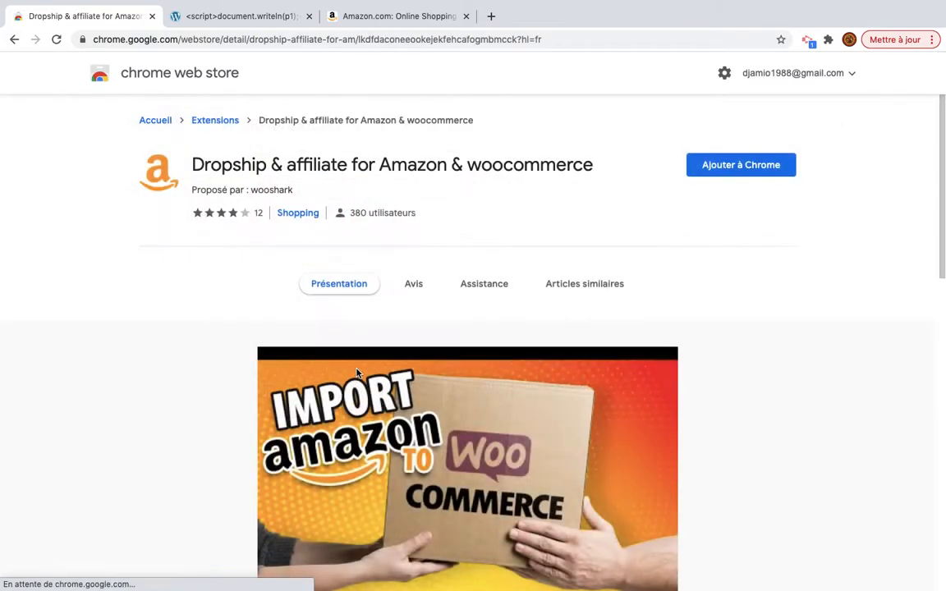
pyautogui.click(738, 168)
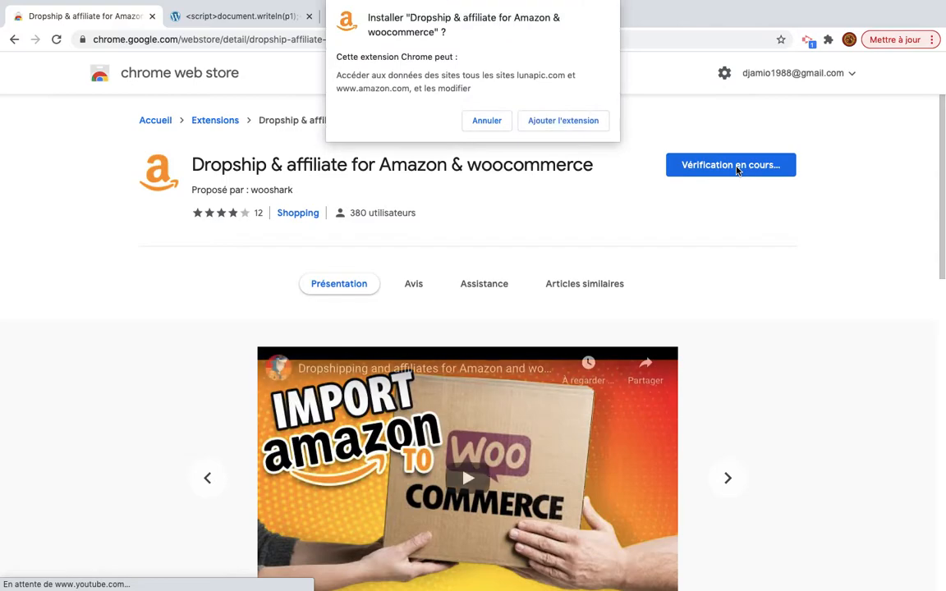
pyautogui.click(565, 124)
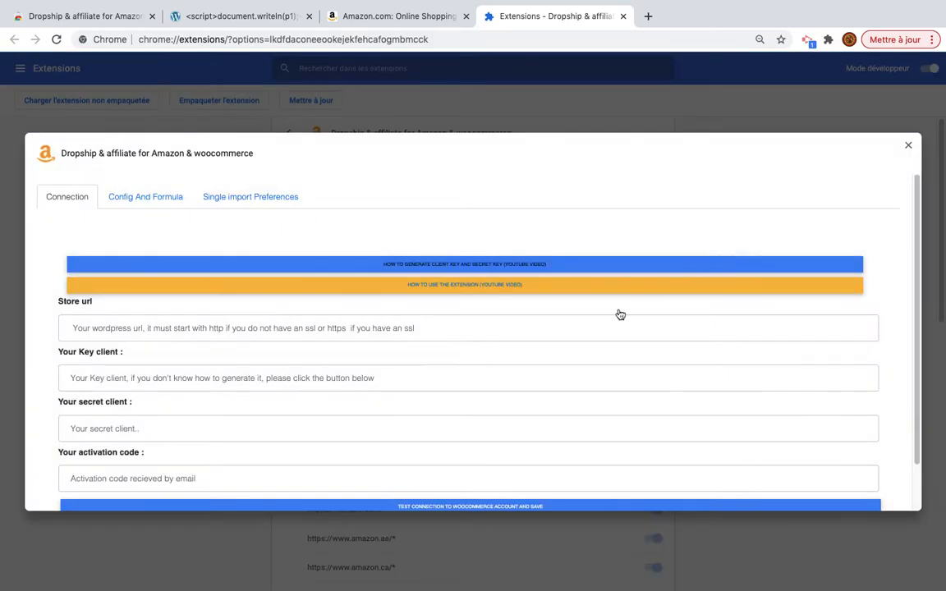
pyautogui.scroll(-2, 556, 371)
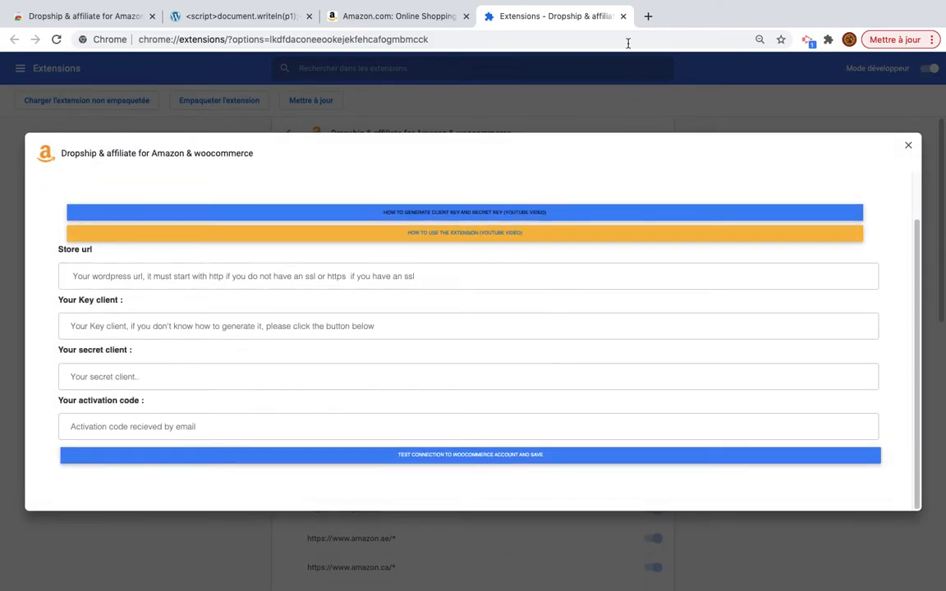
pyautogui.click(623, 16)
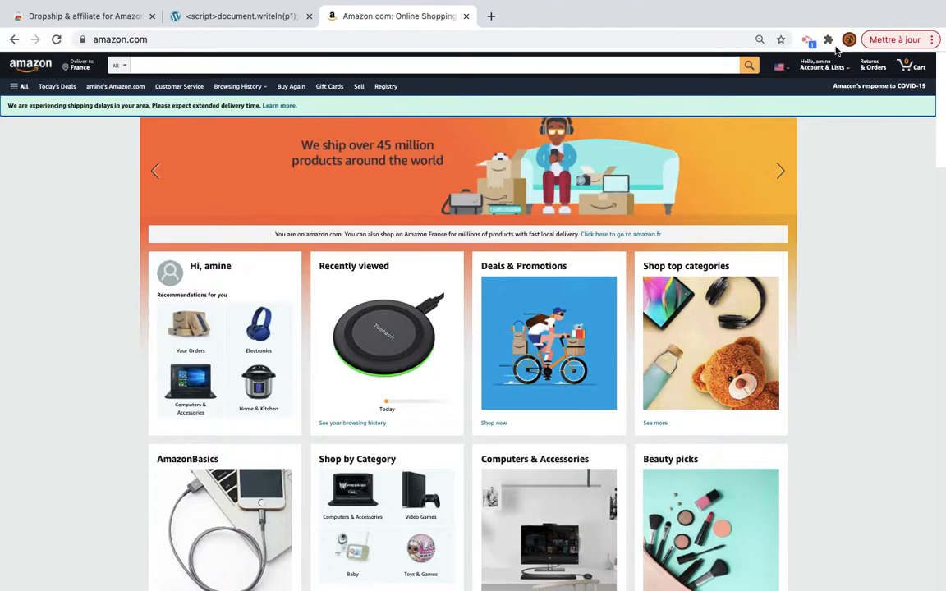
# Step: Open the Dropship & affiliate extension's shop connection setup and place its page next to the Chrome Web Store page
pyautogui.click(828, 40)
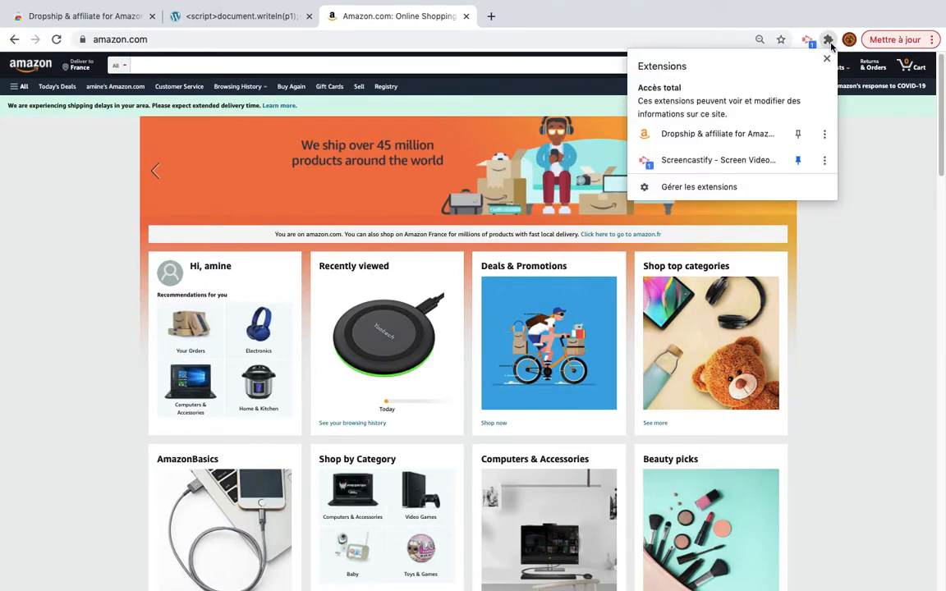
pyautogui.click(750, 141)
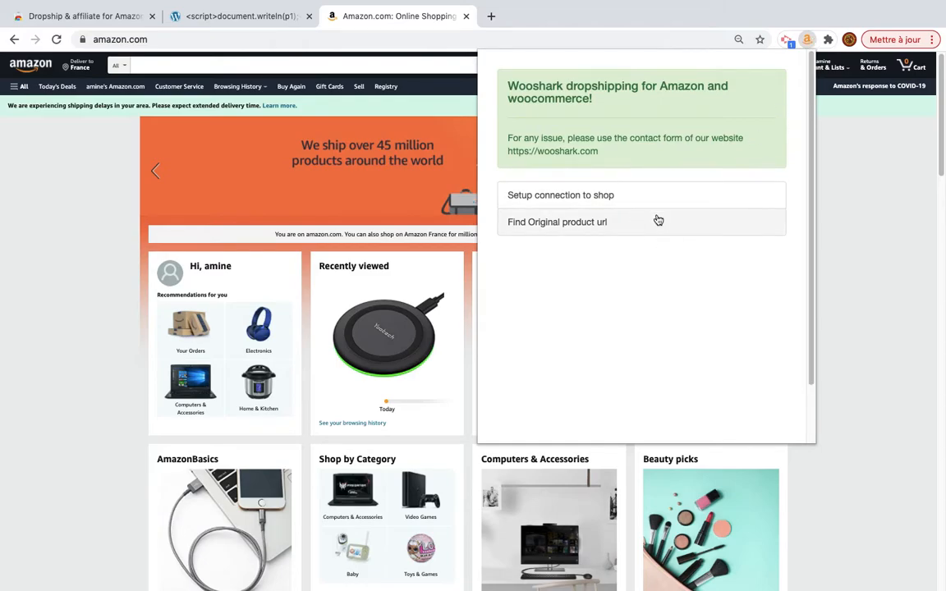
pyautogui.click(608, 196)
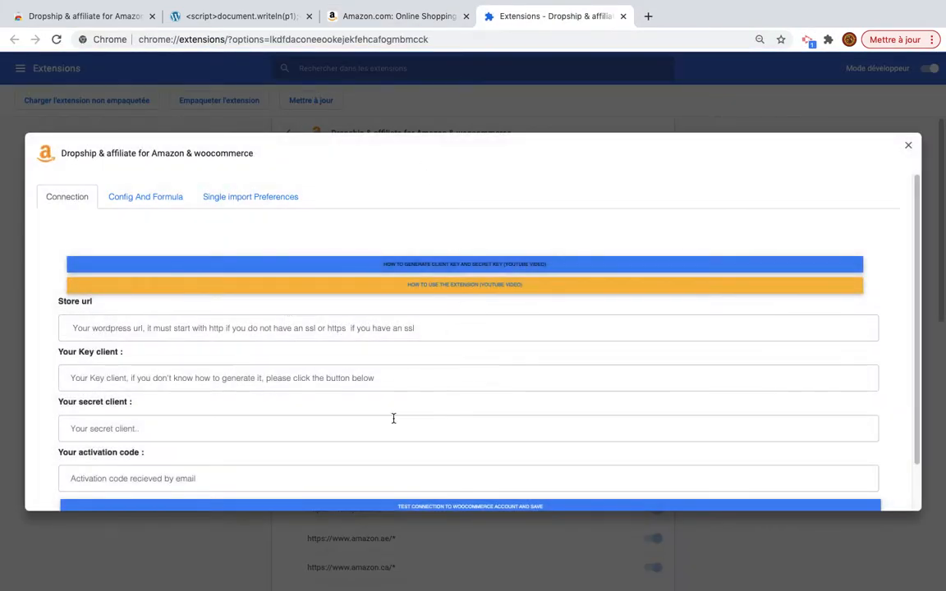
pyautogui.scroll(-1, 392, 416)
pyautogui.scroll(1, 393, 415)
pyautogui.moveTo(488, 16); pyautogui.dragTo(222, 14)
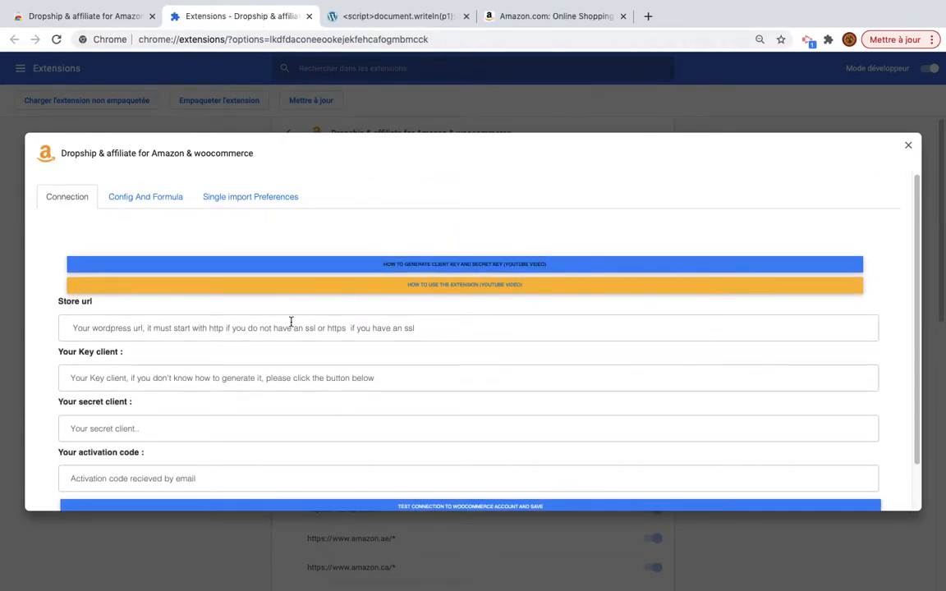
pyautogui.scroll(-1, 291, 322)
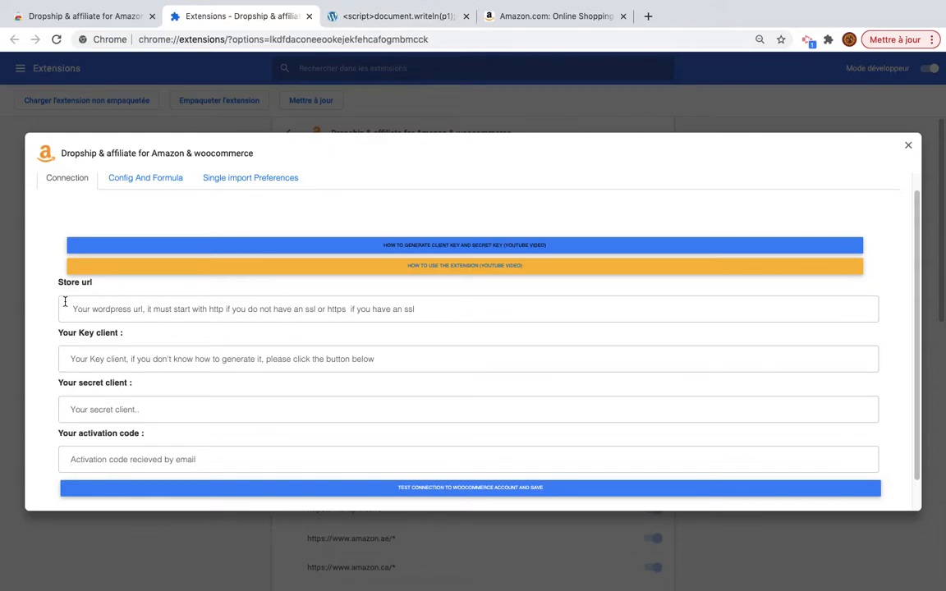
# Step: Switch to the WordPress store site and open its Site Admin dashboard
pyautogui.click(382, 17)
pyautogui.click(252, 38)
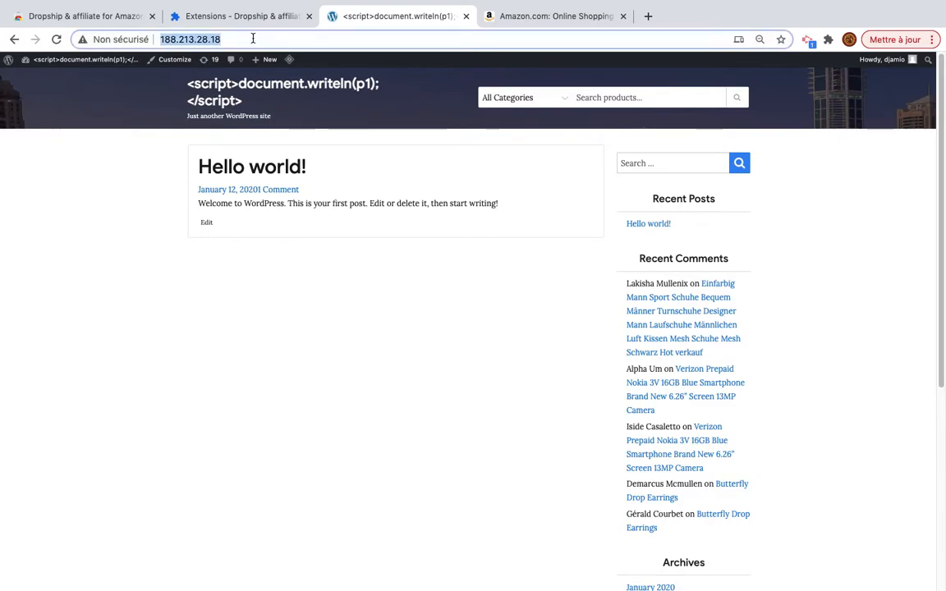
pyautogui.scroll(-5, 640, 353)
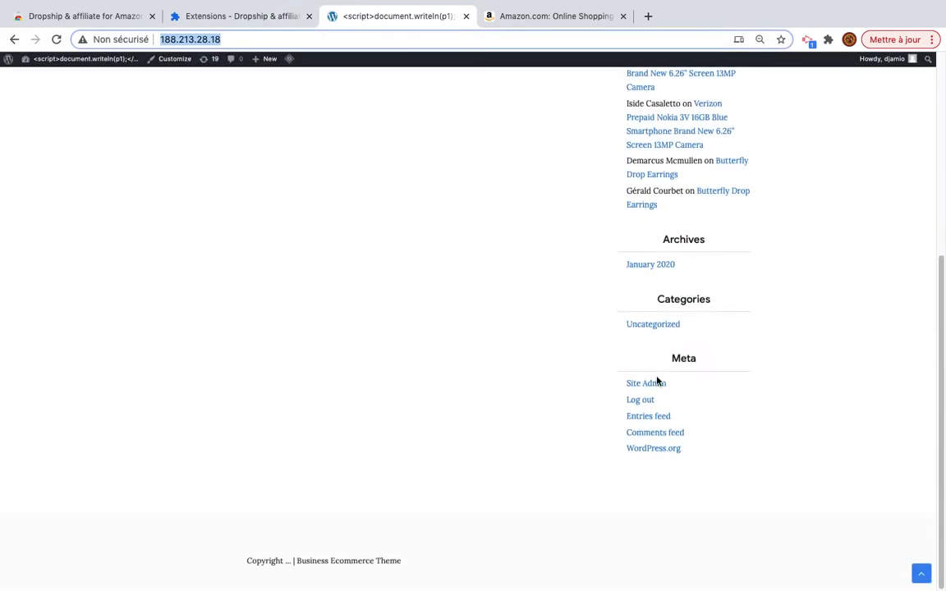
pyautogui.click(653, 386)
pyautogui.click(653, 386)
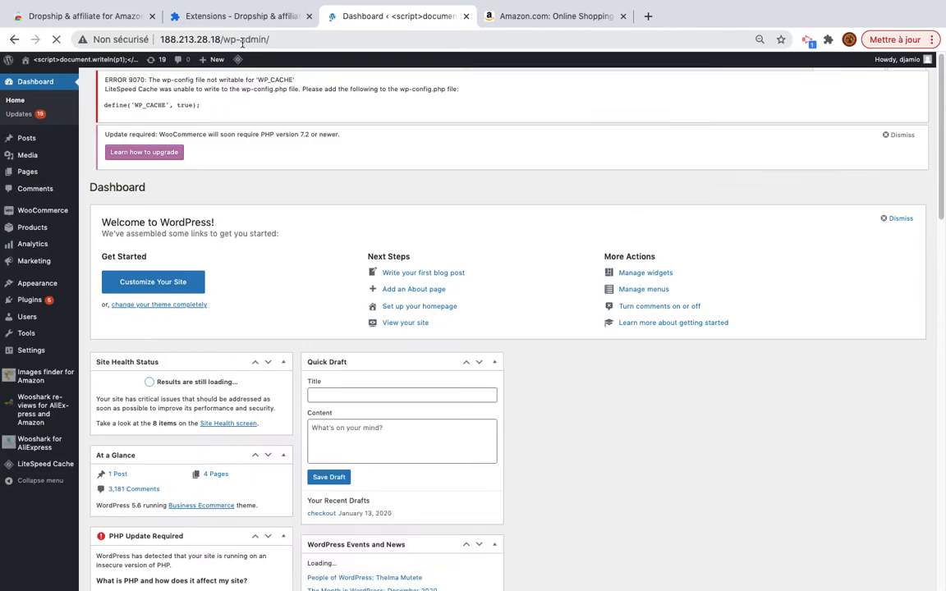
pyautogui.moveTo(220, 38); pyautogui.dragTo(133, 32)
pyautogui.press('super+c')
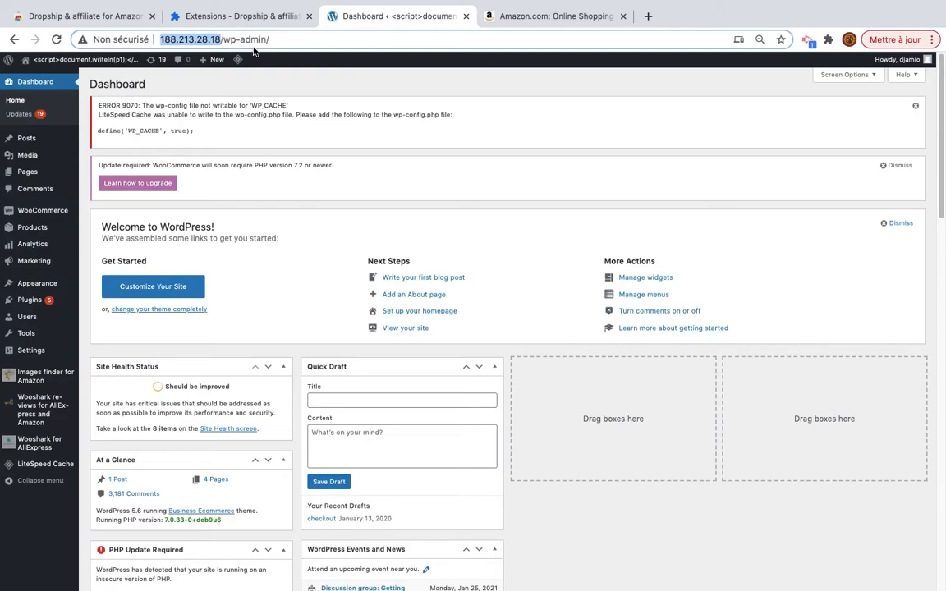
pyautogui.click(224, 23)
pyautogui.click(271, 309)
pyautogui.press('super+v')
pyautogui.moveTo(86, 312); pyautogui.dragTo(63, 310)
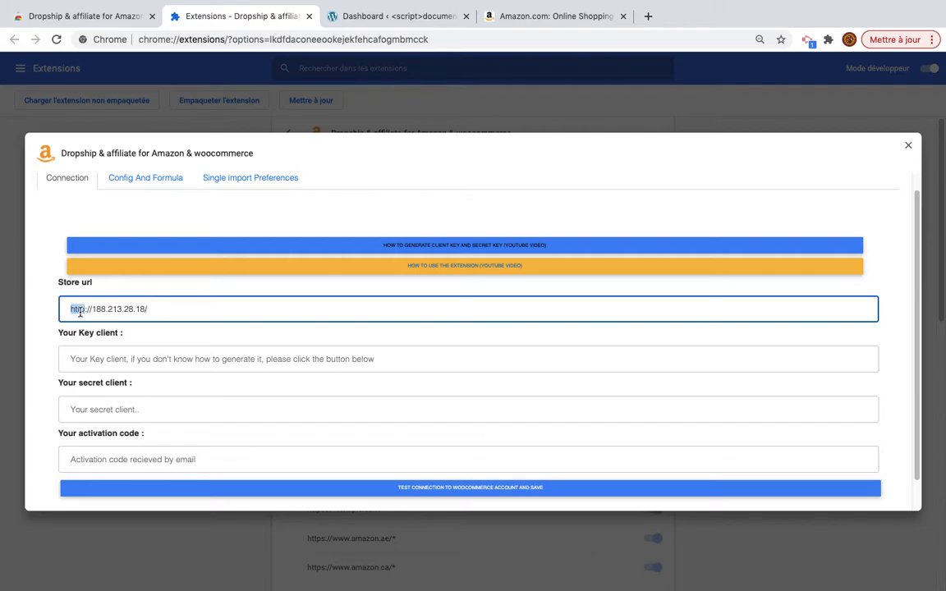
pyautogui.click(179, 359)
pyautogui.click(112, 409)
pyautogui.click(110, 363)
pyautogui.click(112, 419)
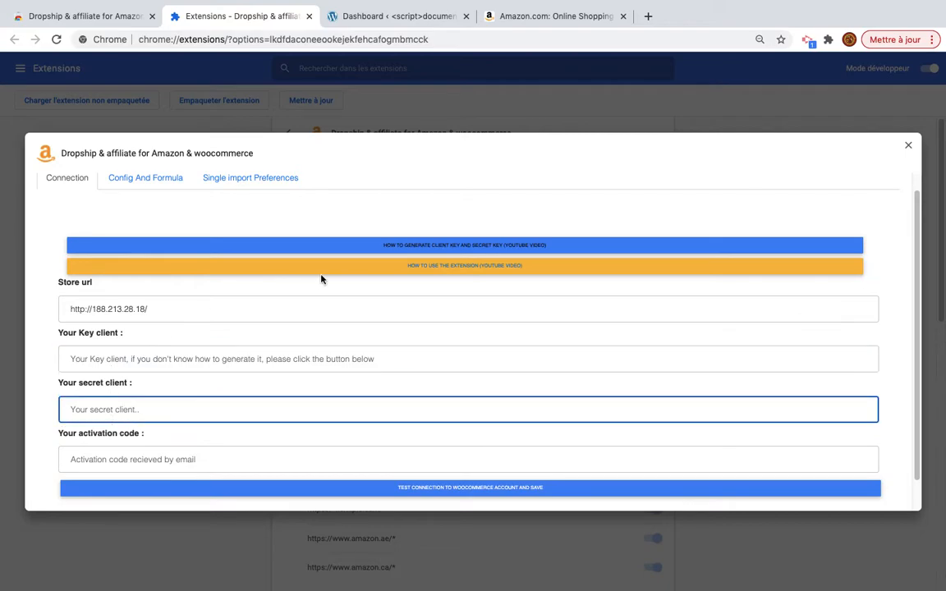
# Step: Return to the WordPress dashboard and open the REST API section of WooCommerce's Advanced settings
pyautogui.click(391, 19)
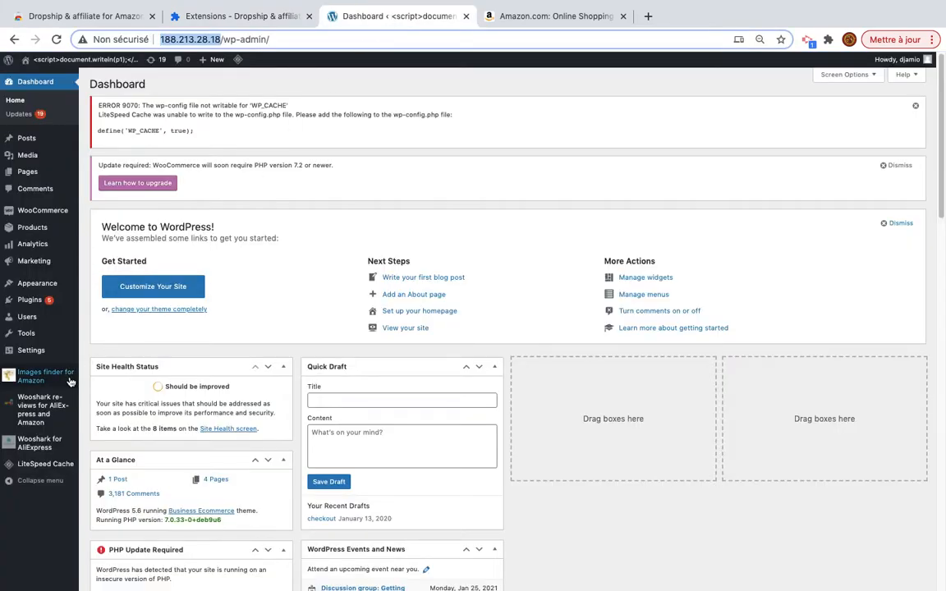
pyautogui.click(41, 216)
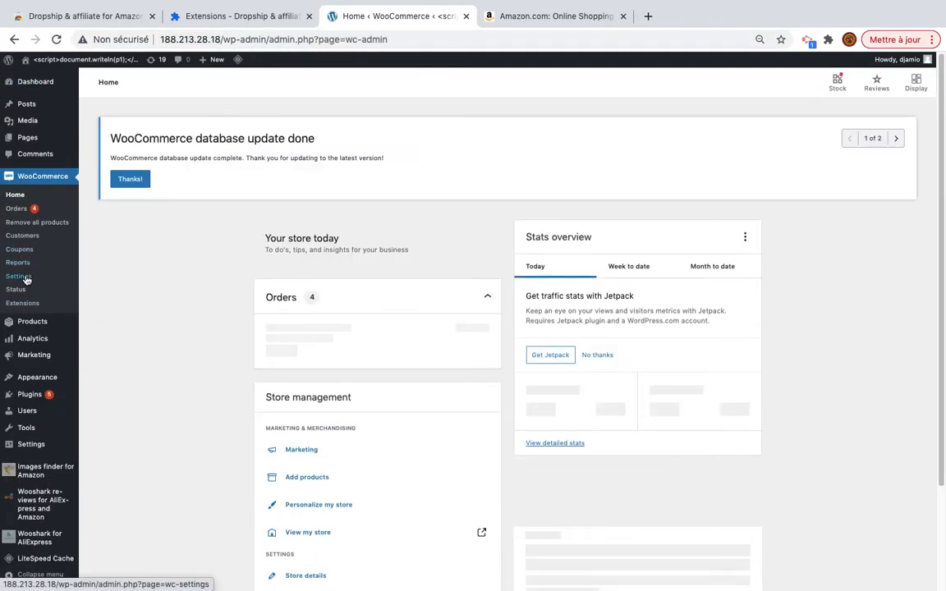
pyautogui.click(26, 279)
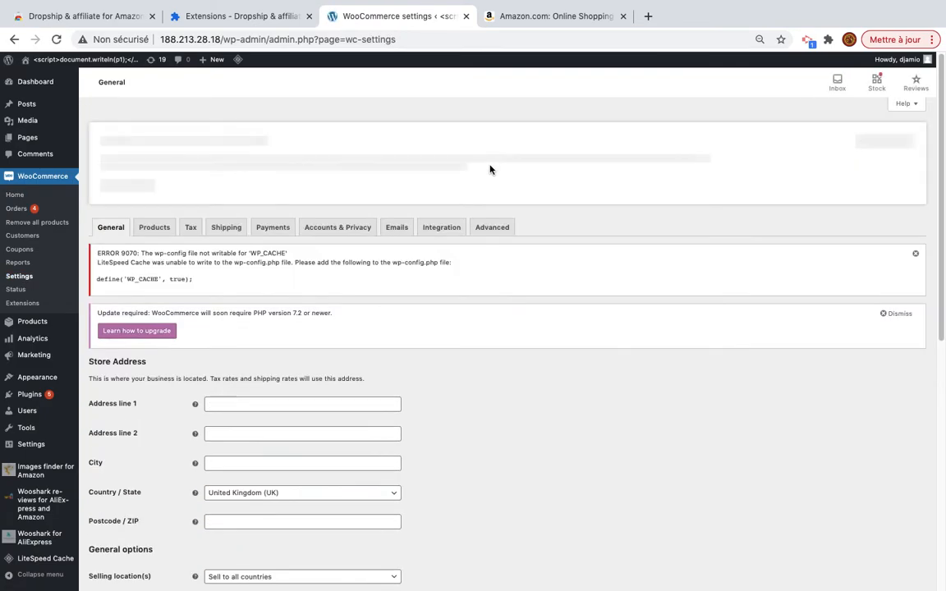
pyautogui.click(492, 229)
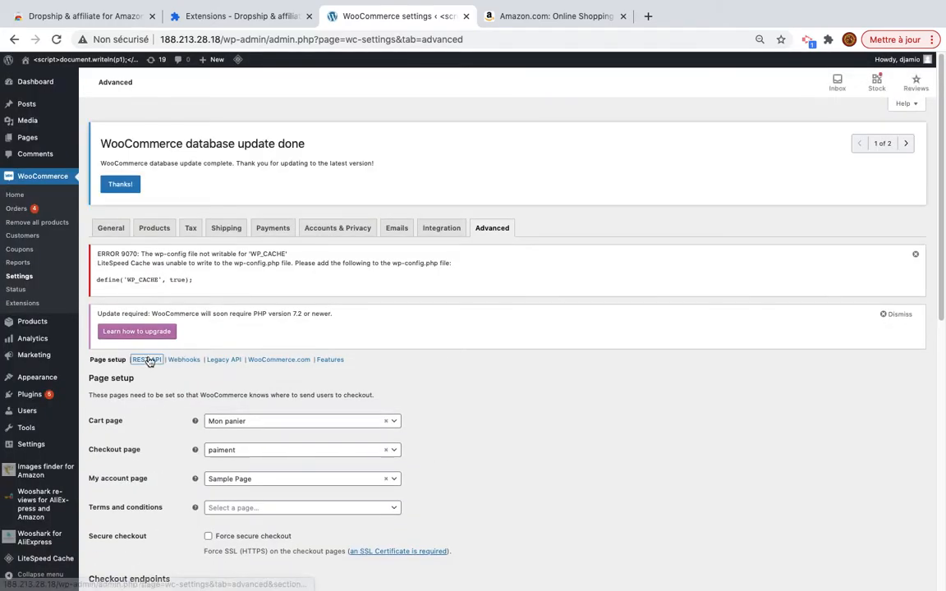
pyautogui.click(148, 361)
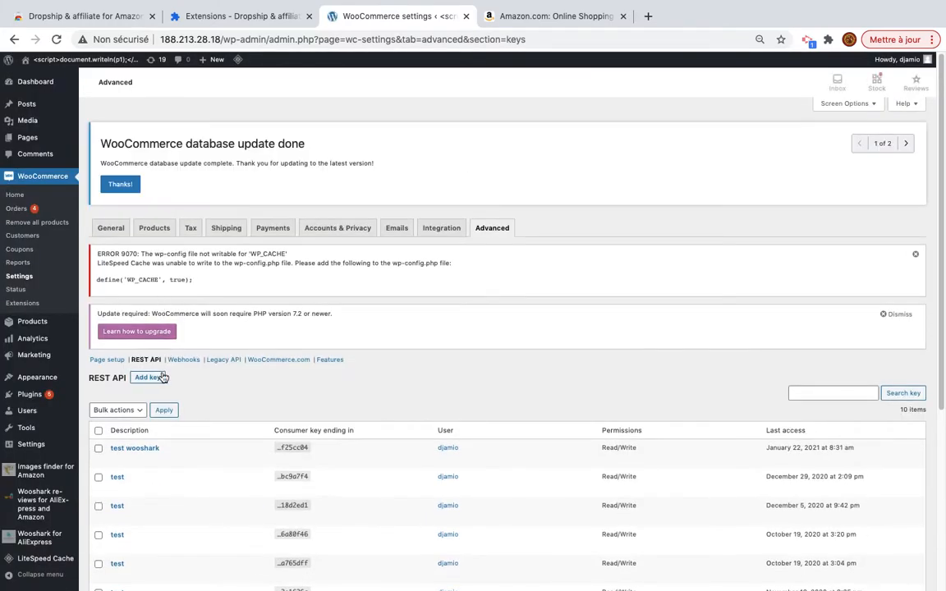
# Step: Generate a REST API key with the description "toto" and Read/Write permissions
pyautogui.click(164, 377)
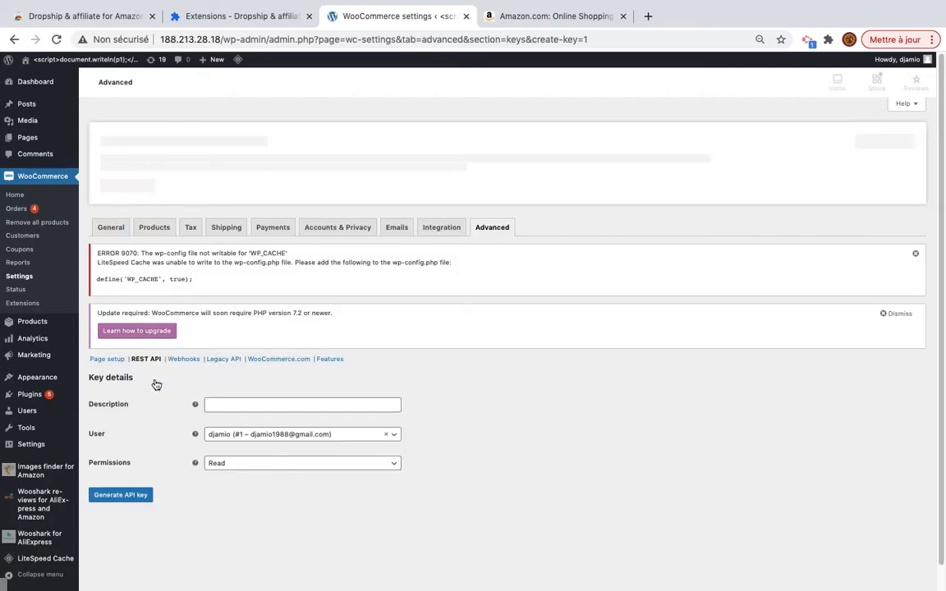
pyautogui.click(264, 410)
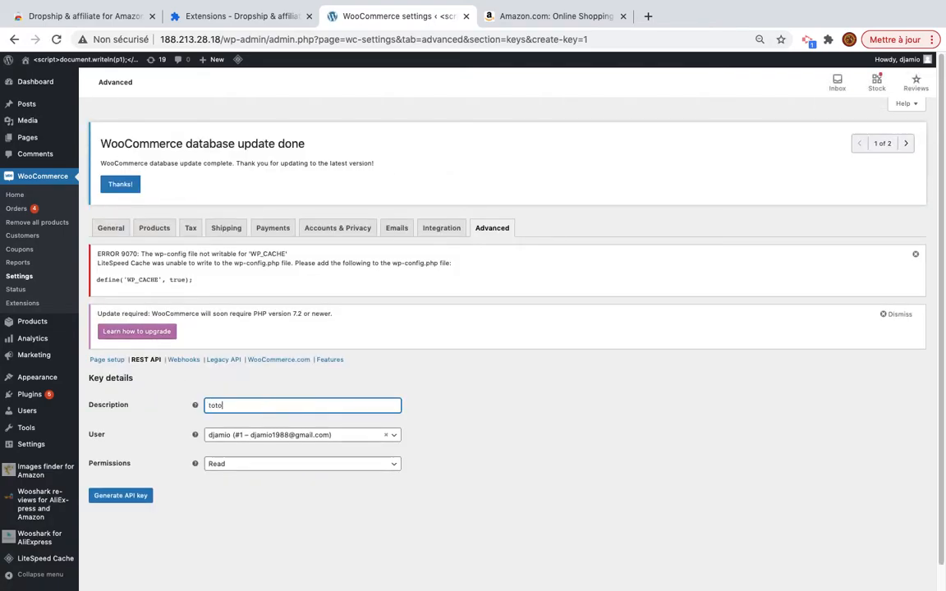
pyautogui.click(266, 465)
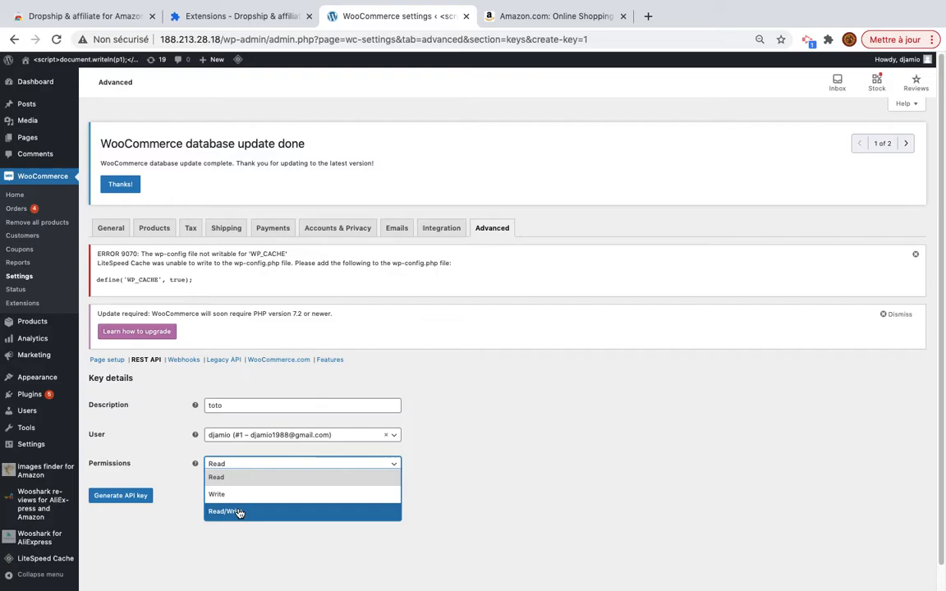
pyautogui.click(267, 520)
pyautogui.click(129, 497)
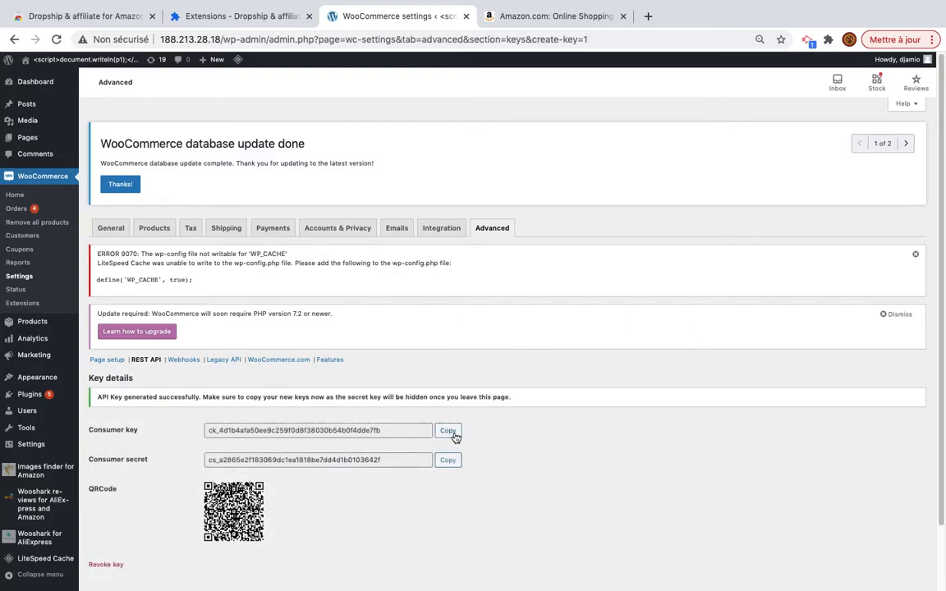
# Step: Copy the generated consumer key and paste it as the extension's key client
pyautogui.click(455, 437)
pyautogui.click(278, 18)
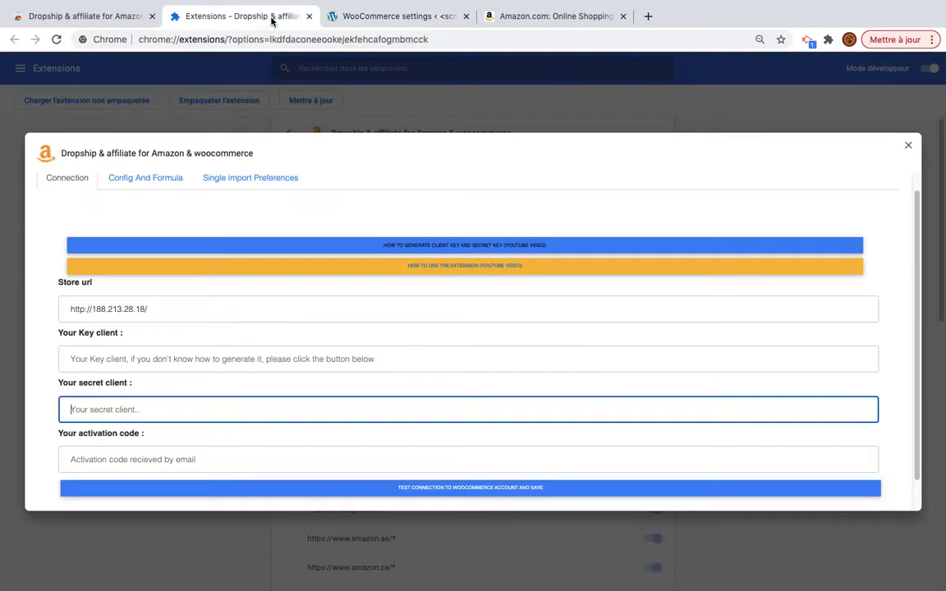
pyautogui.click(254, 357)
pyautogui.hotkey('ctrl', 'v')
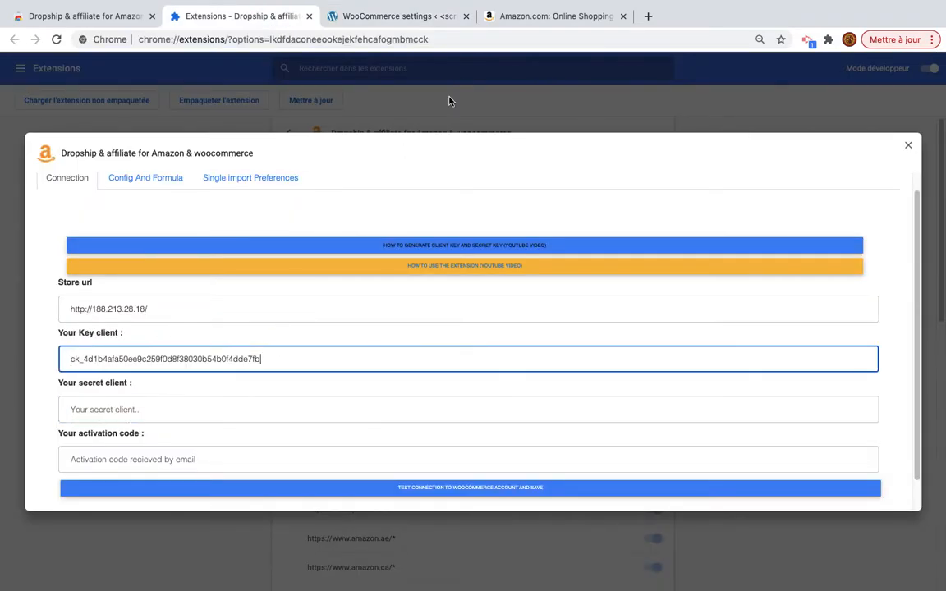
# Step: Copy the generated consumer secret from WooCommerce and paste it as the extension's secret client
pyautogui.click(399, 17)
pyautogui.click(448, 460)
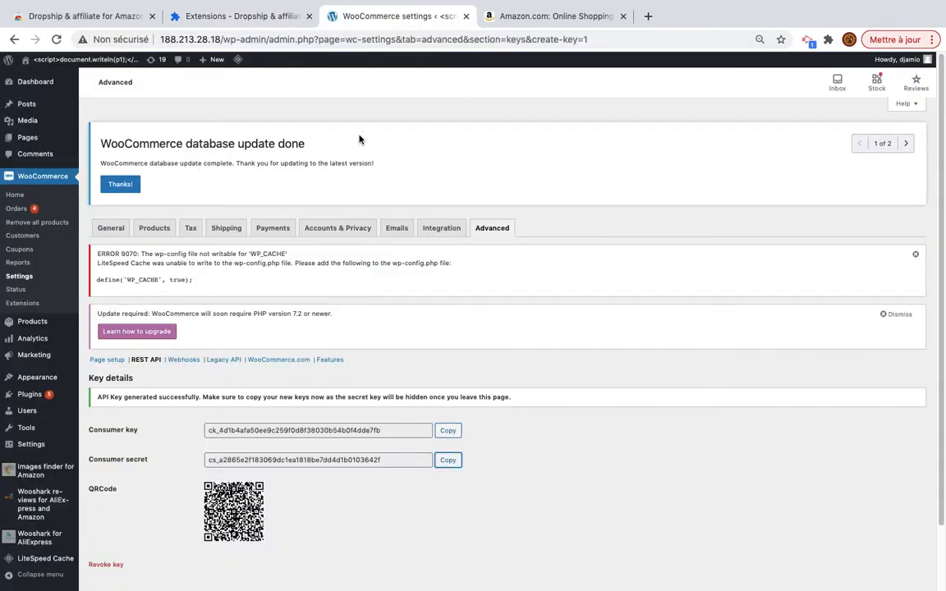
pyautogui.click(277, 18)
pyautogui.press('Tab')
pyautogui.hotkey('ctrl', 'v')
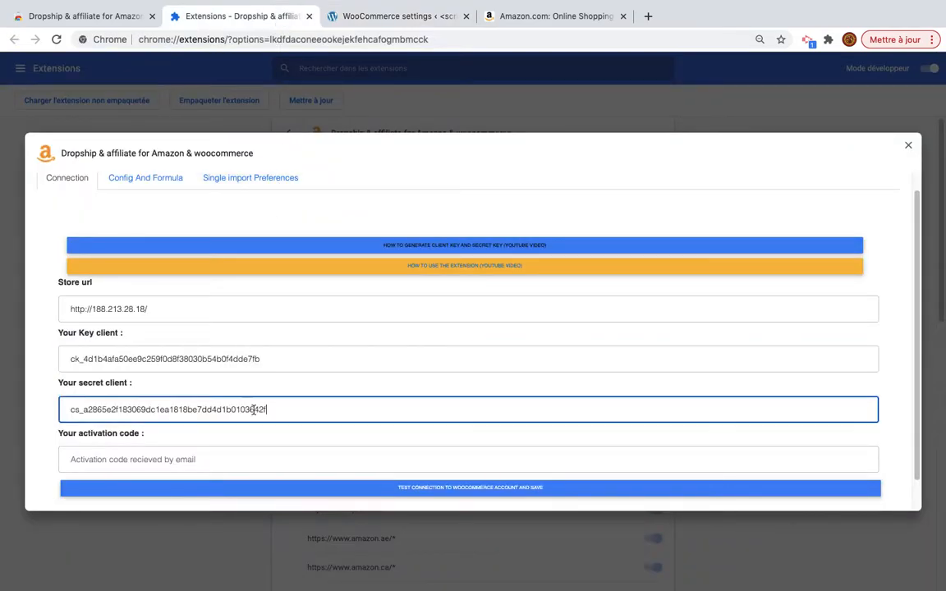
# Step: Test the connection to the WooCommerce account without an activation code and save
pyautogui.scroll(-2, 220, 405)
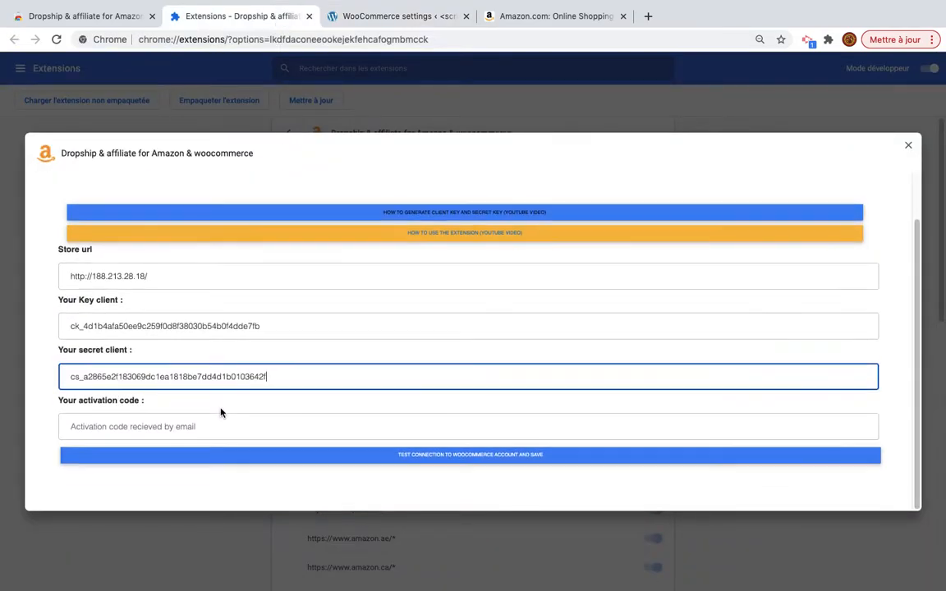
pyautogui.click(420, 457)
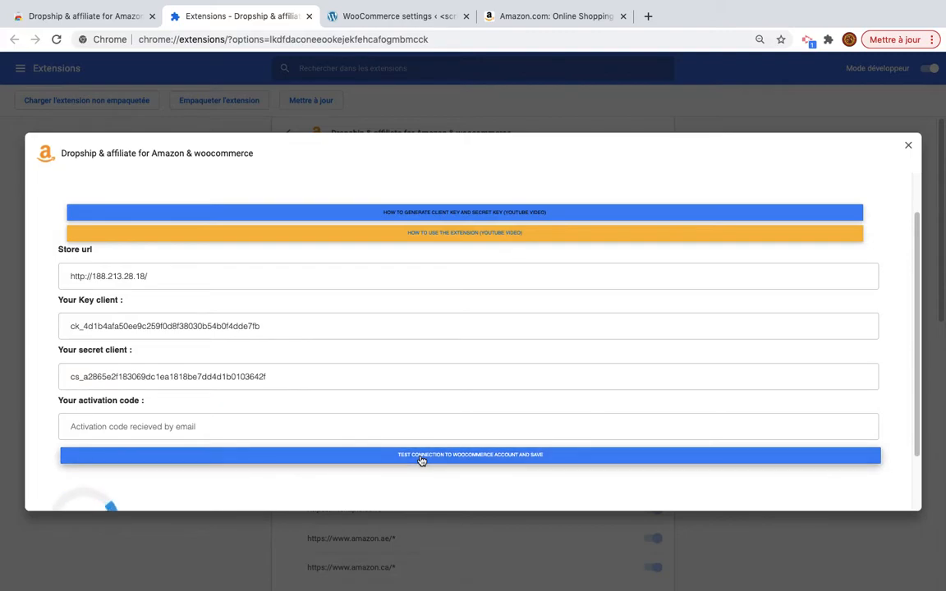
pyautogui.scroll(-2, 420, 460)
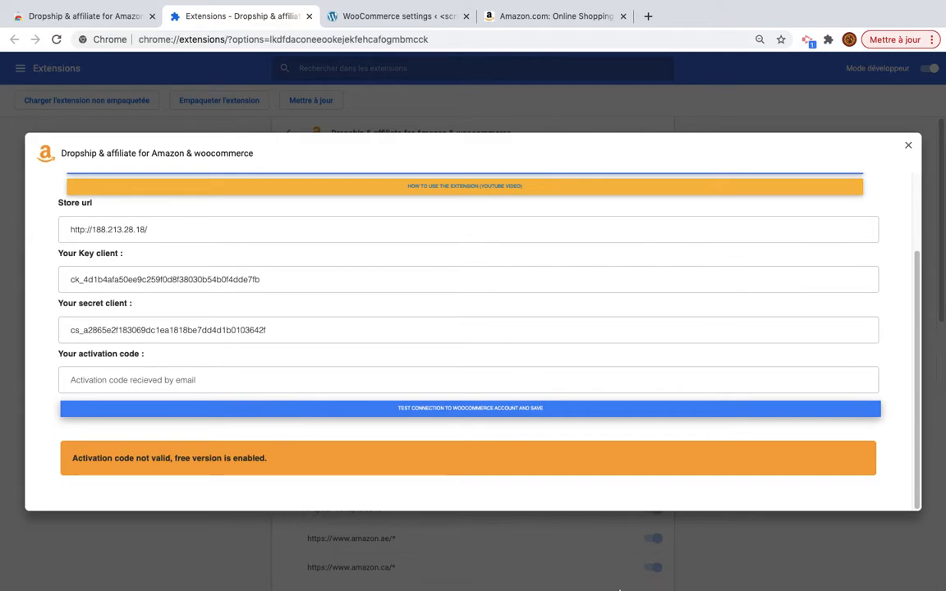
# Step: Copy the activation code from the TextEdit note, paste it into the extension's activation code field, and test and save the connection again
pyautogui.moveTo(591, 575)
pyautogui.click(688, 565)
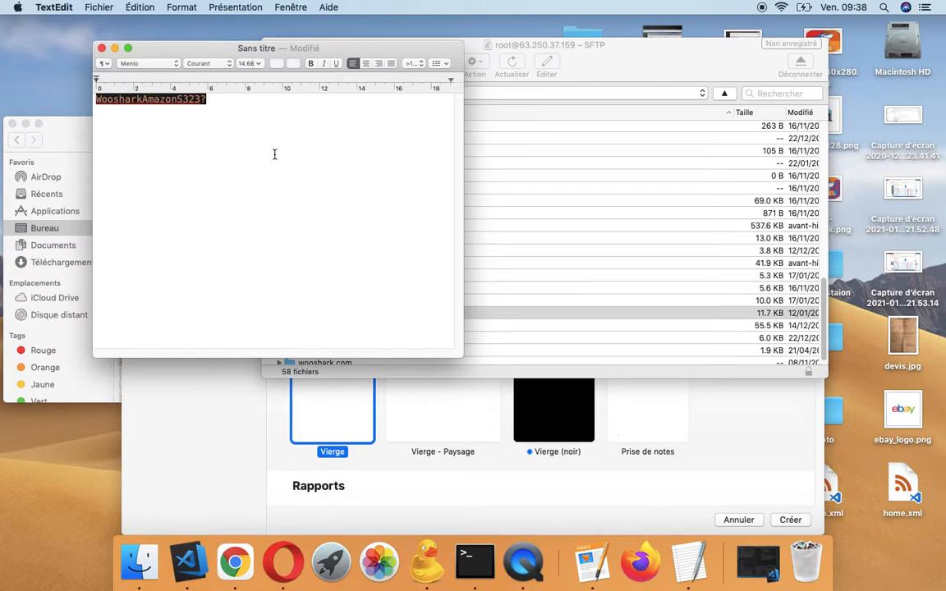
pyautogui.press('cmd+a')
pyautogui.press('cmd+c')
pyautogui.click(238, 119)
pyautogui.press('cmd+a')
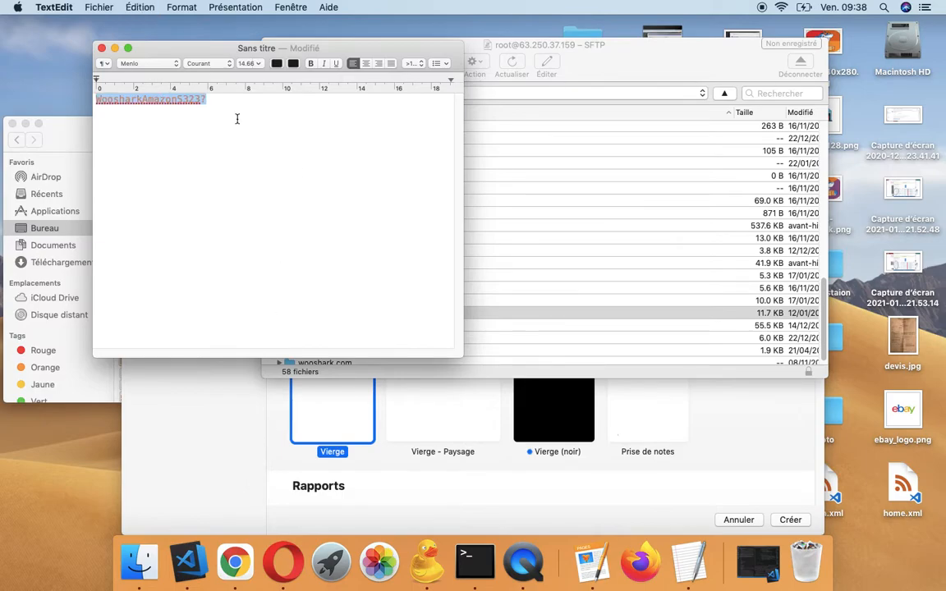
pyautogui.click(233, 560)
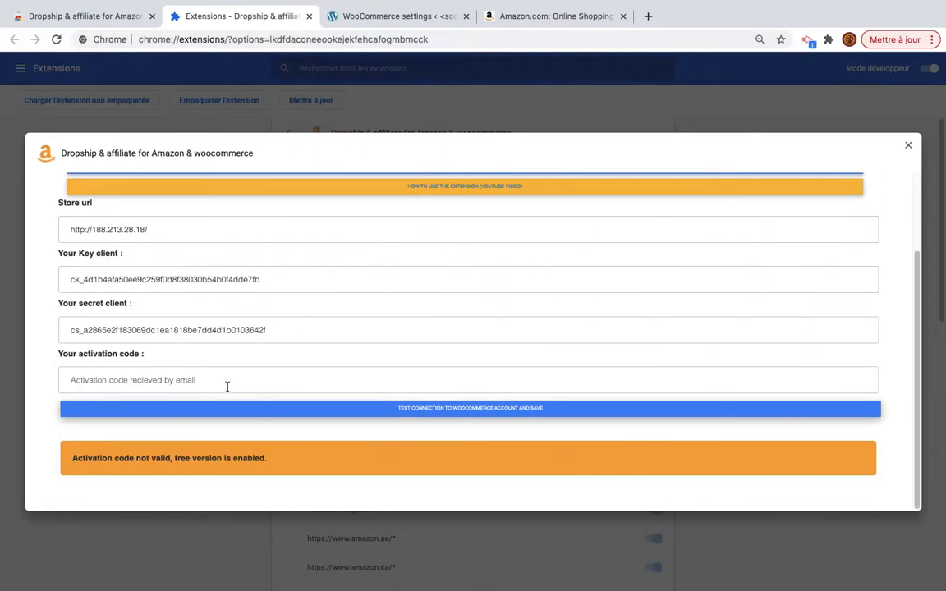
pyautogui.click(227, 387)
pyautogui.press('super+v')
pyautogui.click(270, 414)
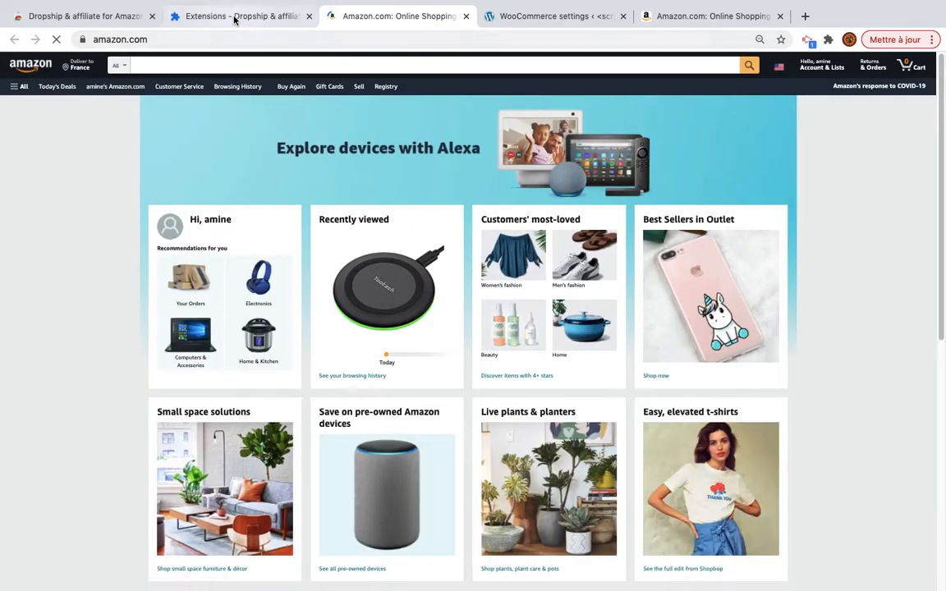
pyautogui.click(234, 17)
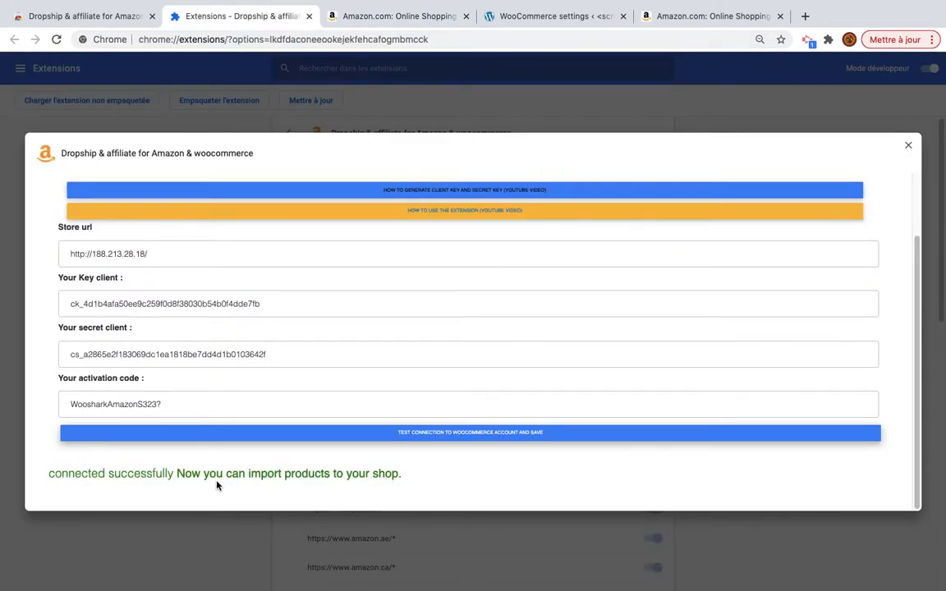
# Step: Open the TOZO T10 wireless earbuds product from the gift ideas on the Amazon home page
pyautogui.click(394, 16)
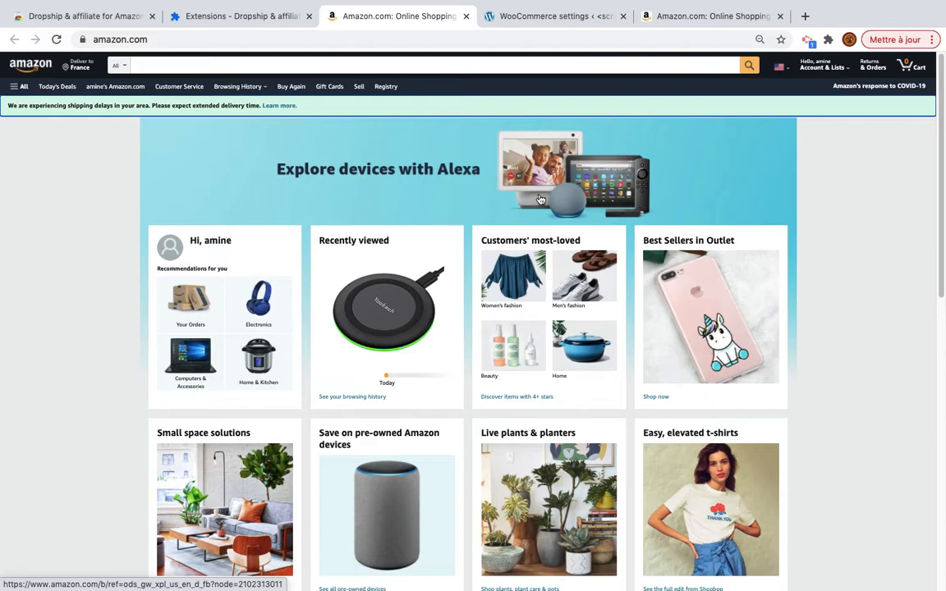
pyautogui.scroll(-5, 522, 369)
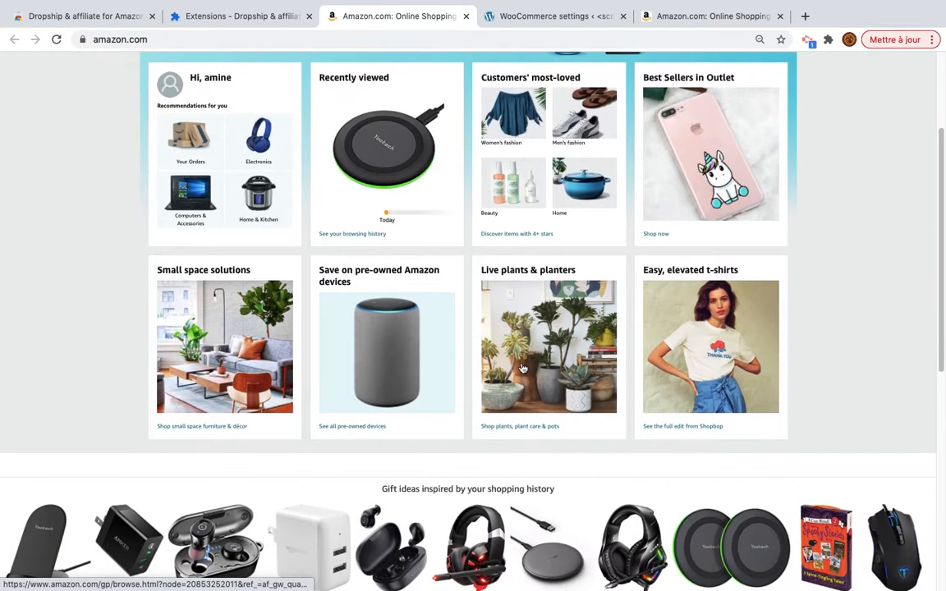
pyautogui.scroll(-3, 523, 369)
pyautogui.scroll(10, 493, 361)
pyautogui.scroll(-5, 461, 353)
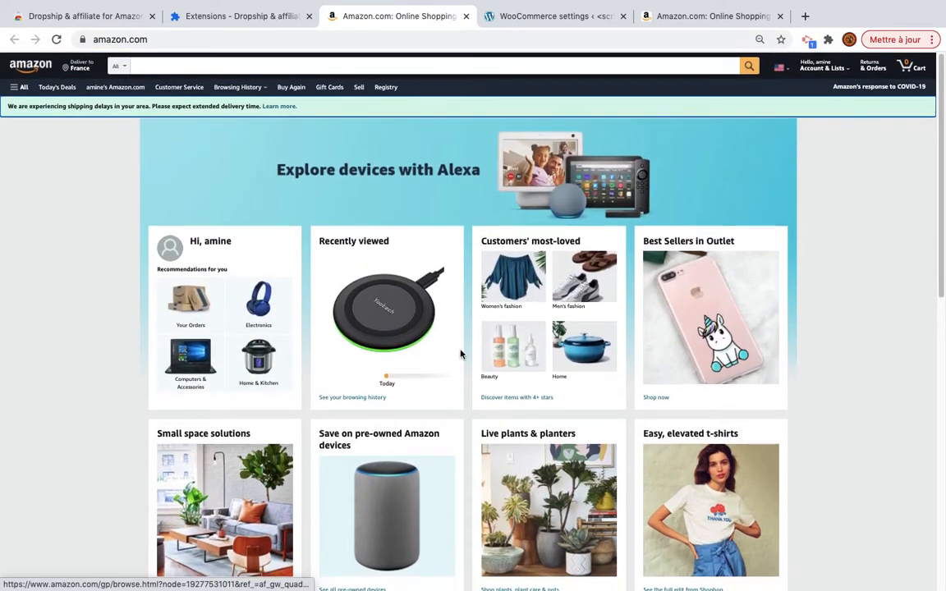
pyautogui.scroll(-1, 461, 354)
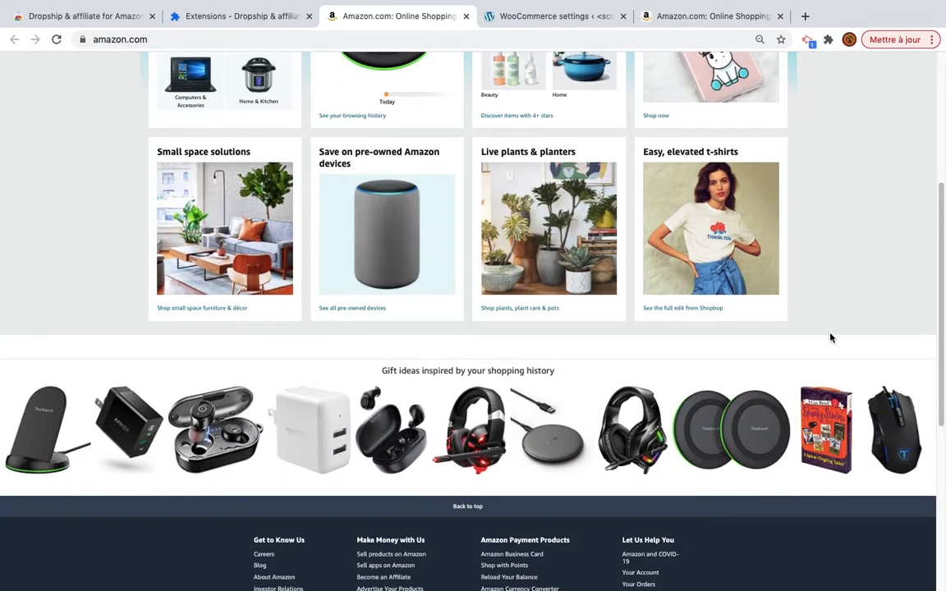
pyautogui.click(232, 445)
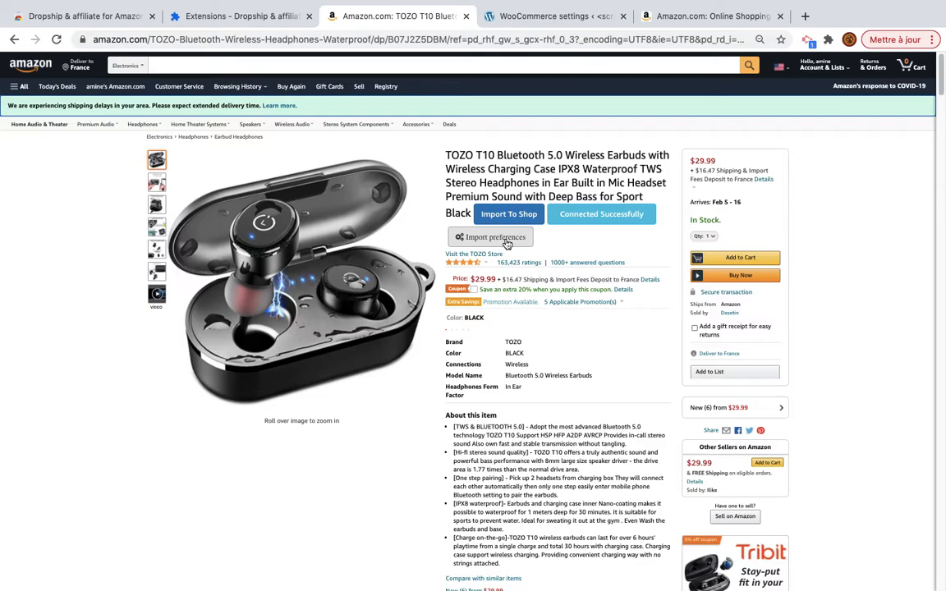
# Step: Set the affiliate id to toto2020 in the extension's single import preferences and save the general configuration
pyautogui.click(496, 237)
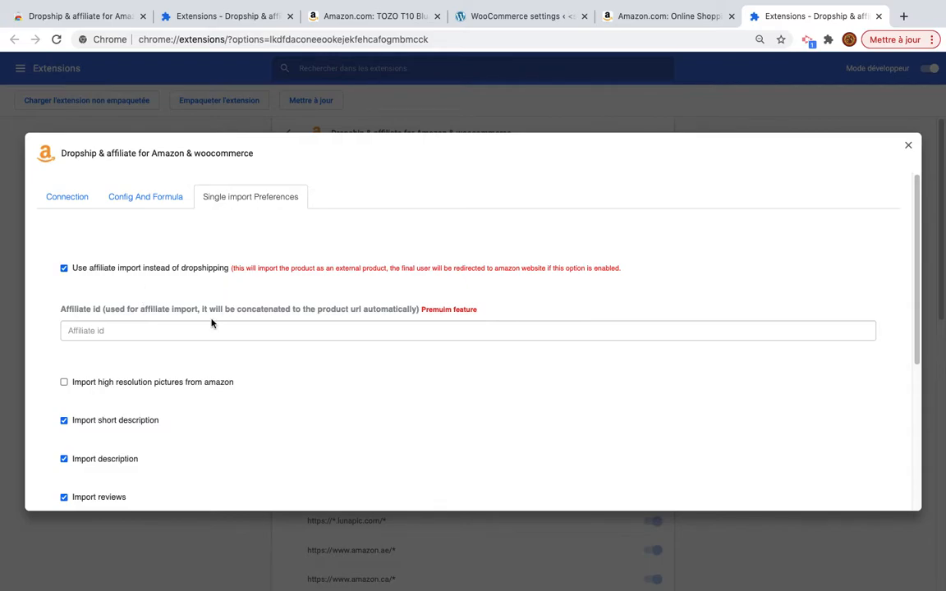
pyautogui.click(187, 331)
pyautogui.write('to')
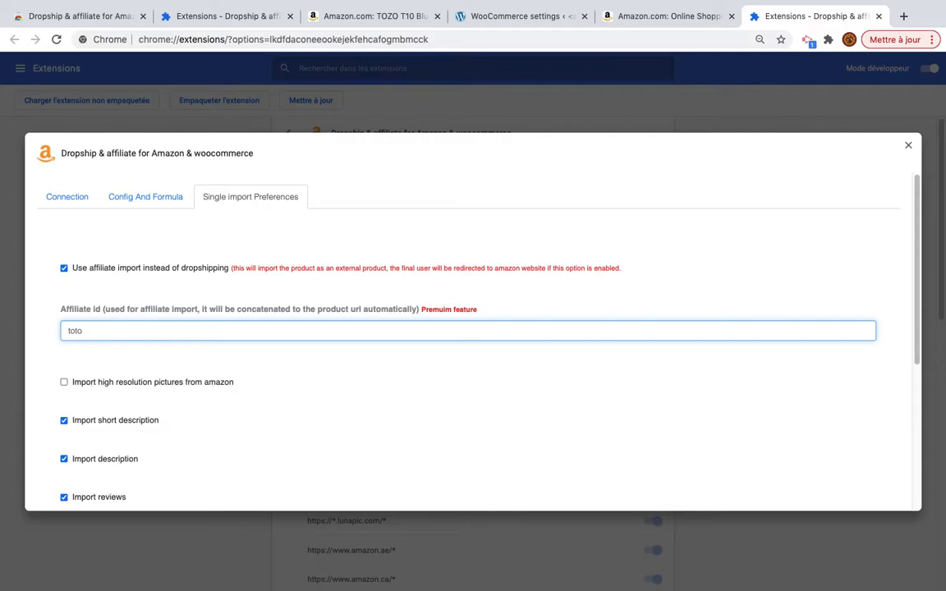
pyautogui.write('ot2020')
pyautogui.scroll(-5, 247, 386)
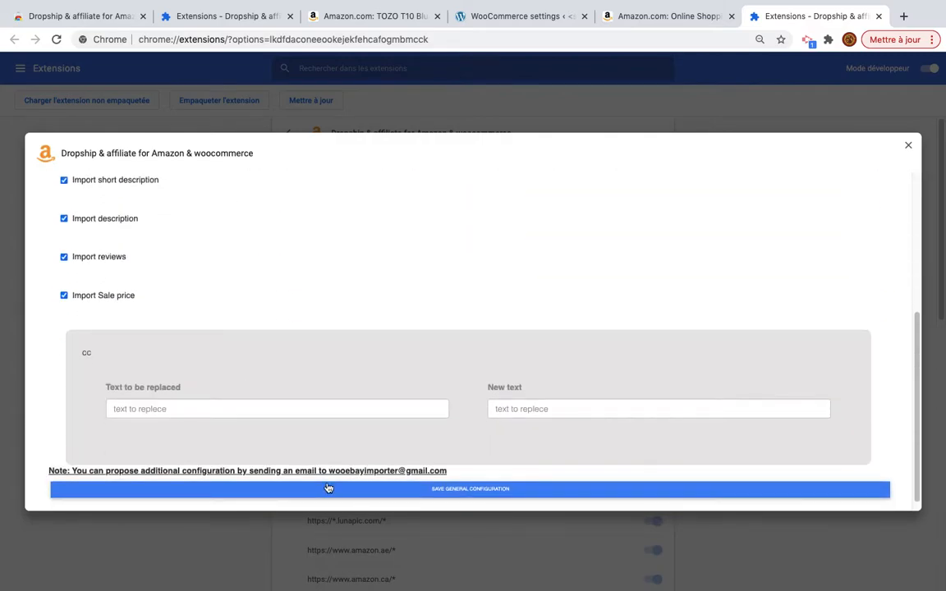
pyautogui.click(327, 489)
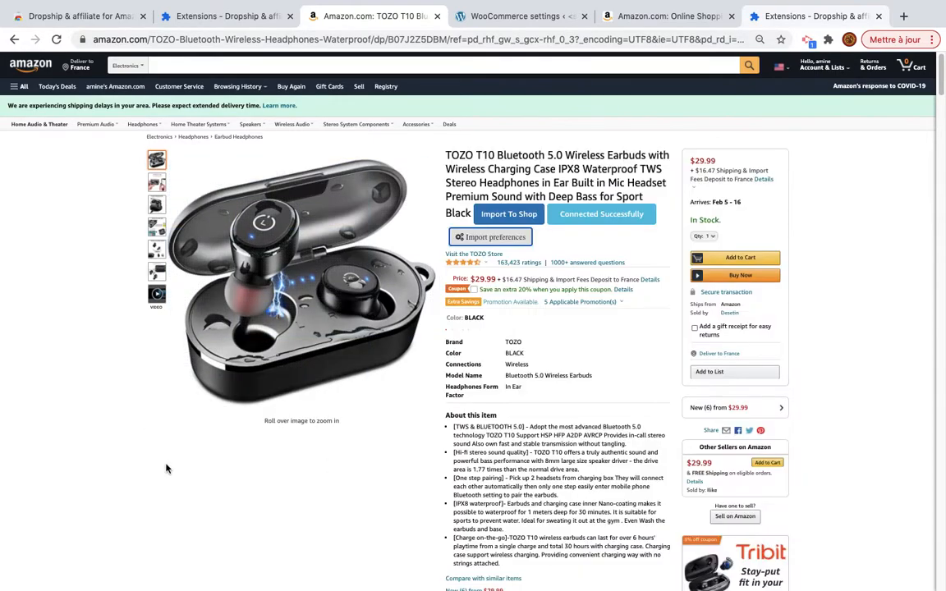
# Step: Reload the earbuds page, open the product customization for importing to the shop, and review the price and SKU fields
pyautogui.click(56, 40)
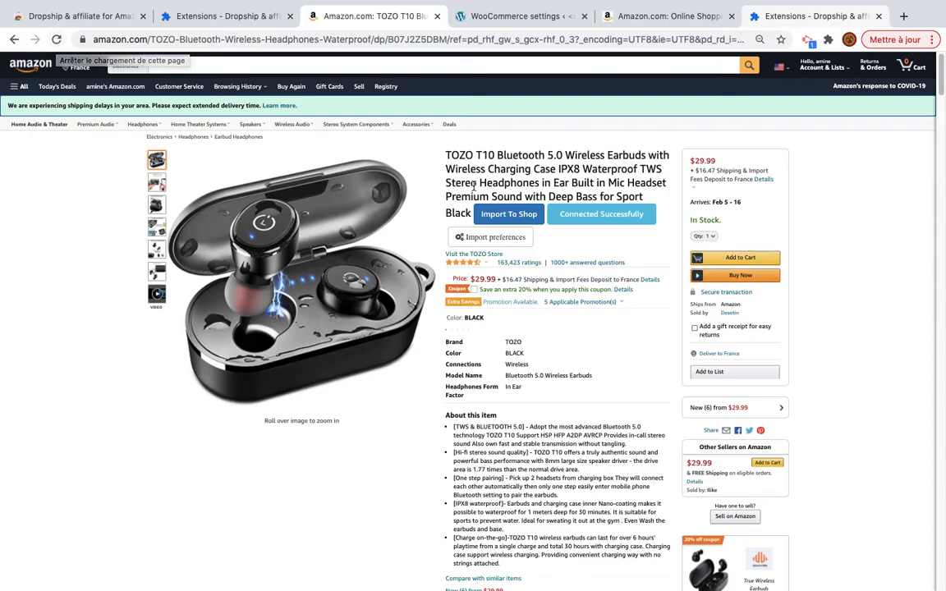
pyautogui.click(513, 220)
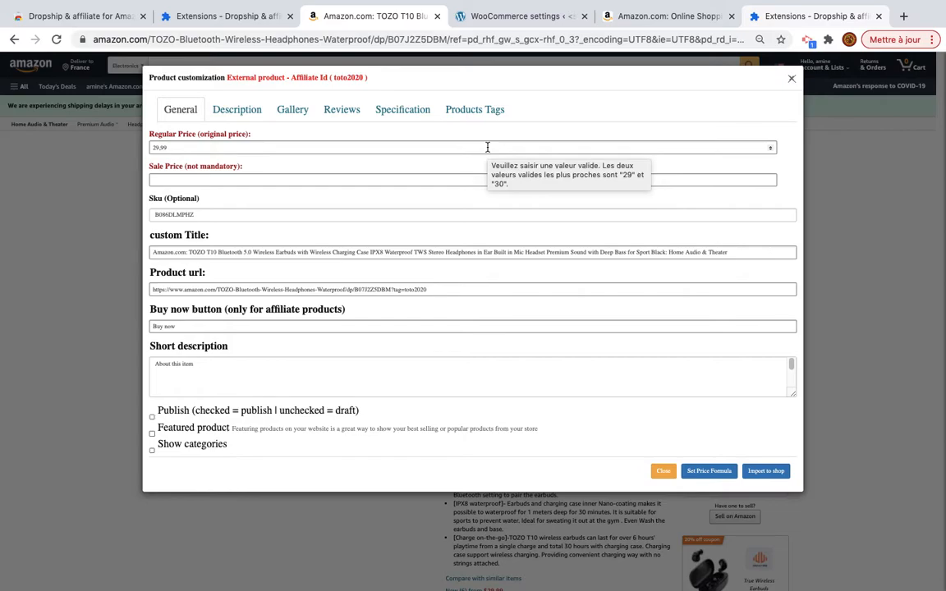
pyautogui.moveTo(172, 148); pyautogui.dragTo(96, 131)
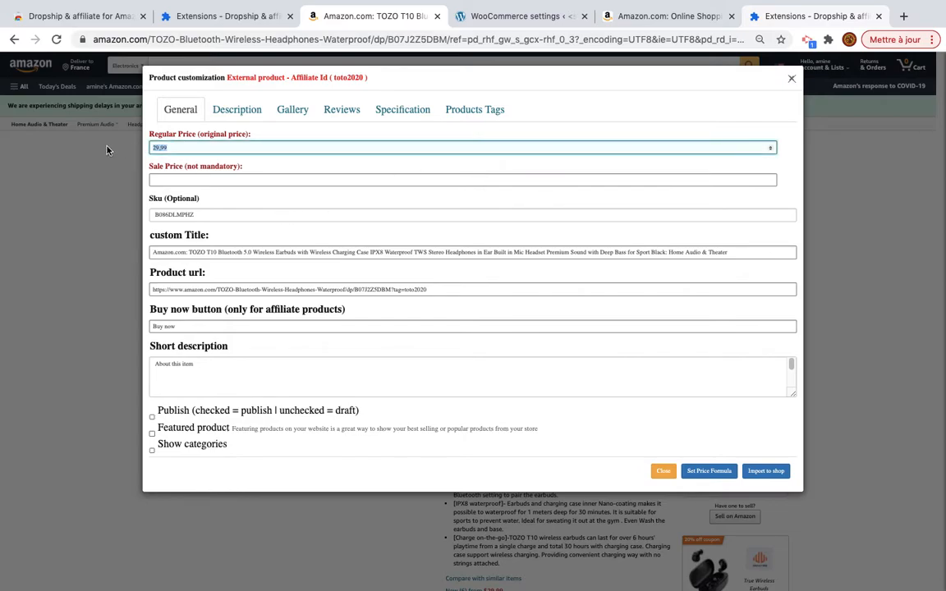
pyautogui.click(219, 145)
pyautogui.click(200, 178)
pyautogui.moveTo(222, 215); pyautogui.dragTo(125, 218)
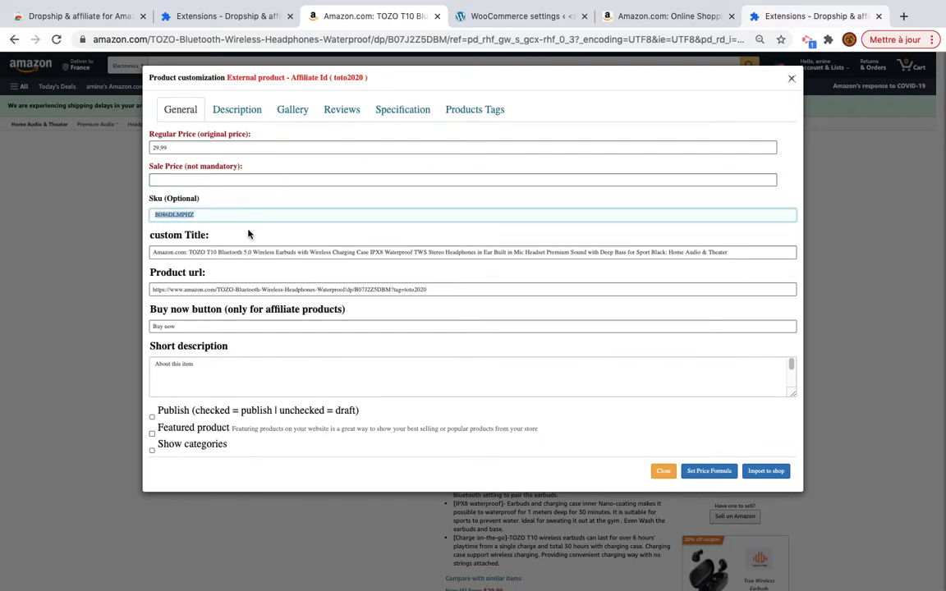
# Step: Remove the "Amazon.com: " prefix from the product's custom title
pyautogui.click(202, 256)
pyautogui.tripleClick(197, 255)
pyautogui.click(190, 252)
pyautogui.press('BackSpace')
pyautogui.press('BackSpace')
pyautogui.press('BackSpace')
pyautogui.press('BackSpace')
pyautogui.press('BackSpace')
pyautogui.press('BackSpace')
pyautogui.press('BackSpace')
pyautogui.press('BackSpace')
pyautogui.press('BackSpace')
pyautogui.press('BackSpace')
pyautogui.press('BackSpace')
pyautogui.press('BackSpace')
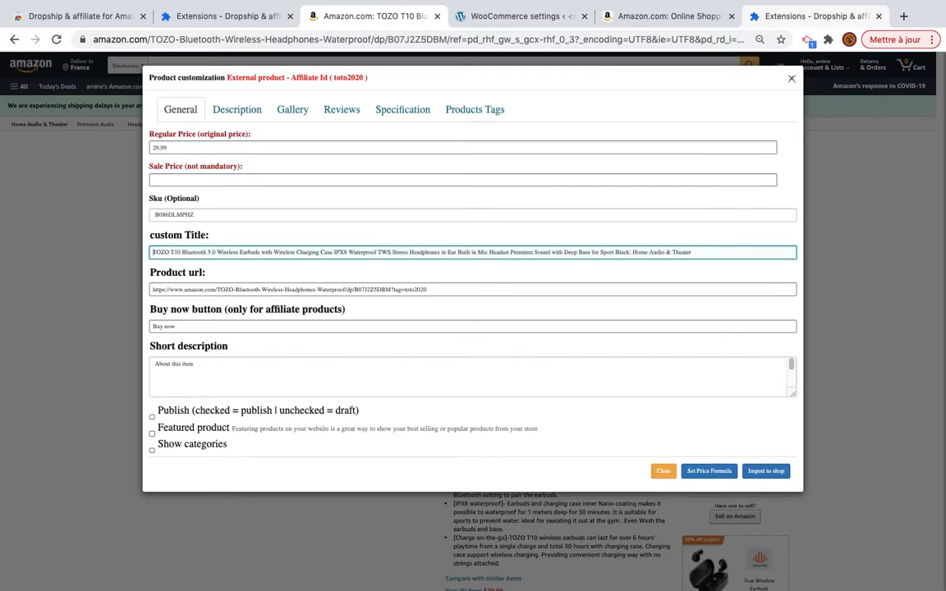
pyautogui.hotkey('shift', 'Tab')
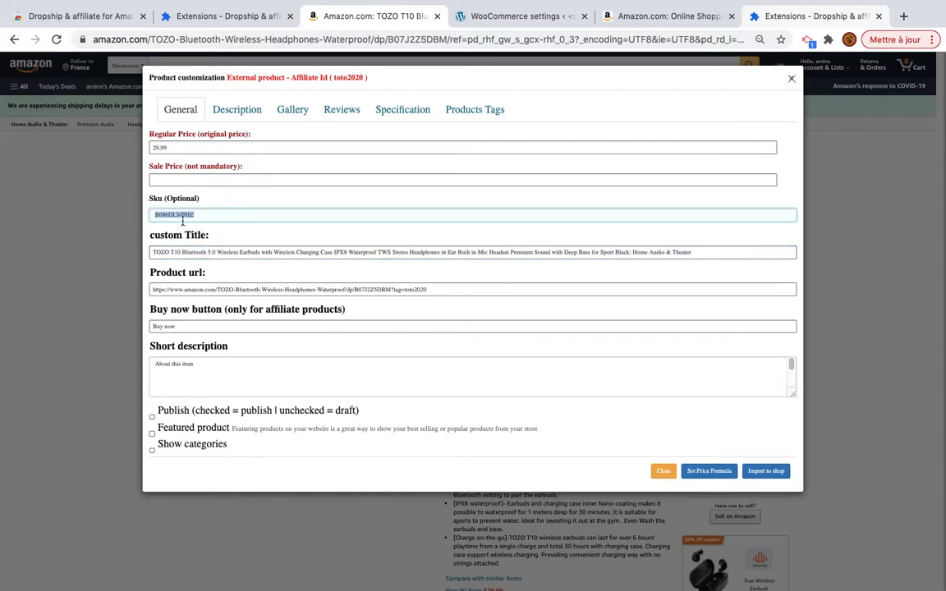
# Step: Change the affiliate tag at the end of the product url to toto2021
pyautogui.click(165, 289)
pyautogui.moveTo(429, 289); pyautogui.dragTo(169, 293)
pyautogui.click(122, 296)
pyautogui.moveTo(429, 289); pyautogui.dragTo(391, 290)
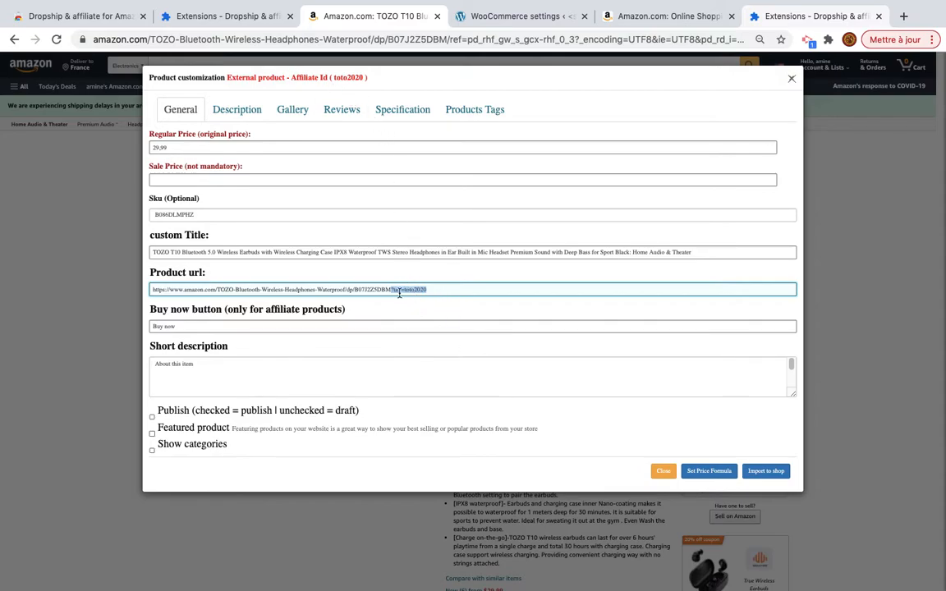
pyautogui.moveTo(435, 291); pyautogui.dragTo(106, 281)
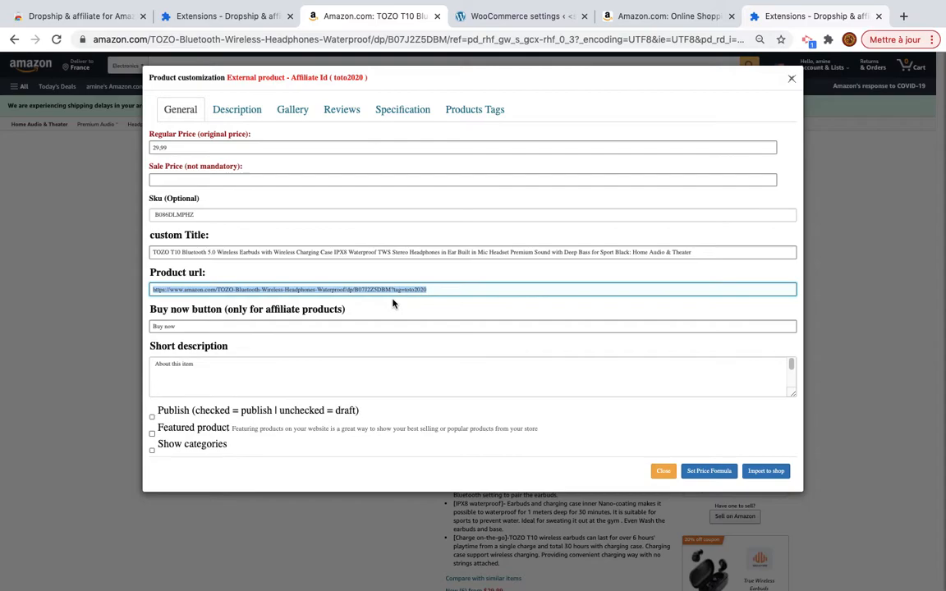
pyautogui.click(450, 289)
pyautogui.press('BackSpace')
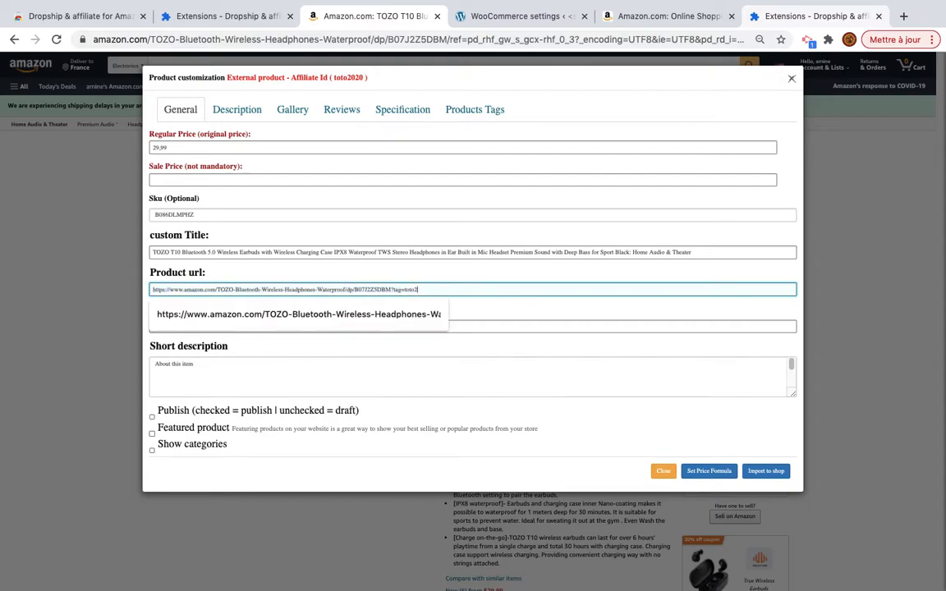
pyautogui.write('21')
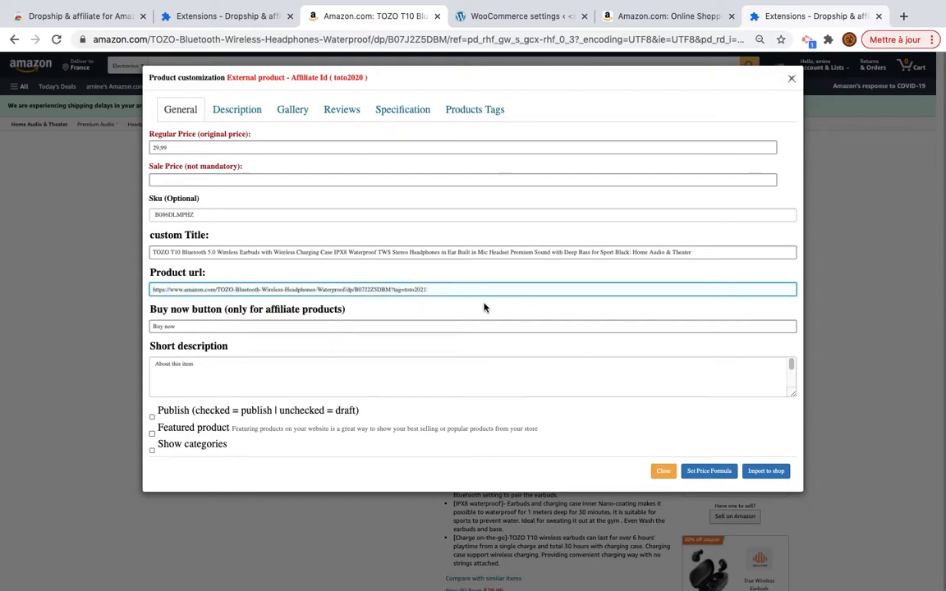
# Step: Set the affiliate product's Buy now button text to "Acheter"
pyautogui.moveTo(206, 327); pyautogui.dragTo(101, 327)
pyautogui.write('Acheter')
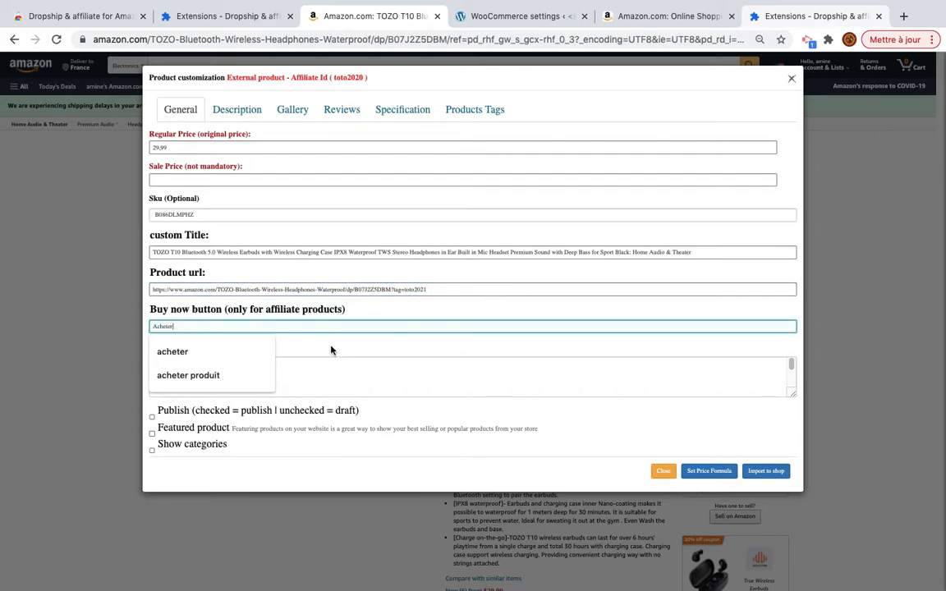
pyautogui.click(297, 310)
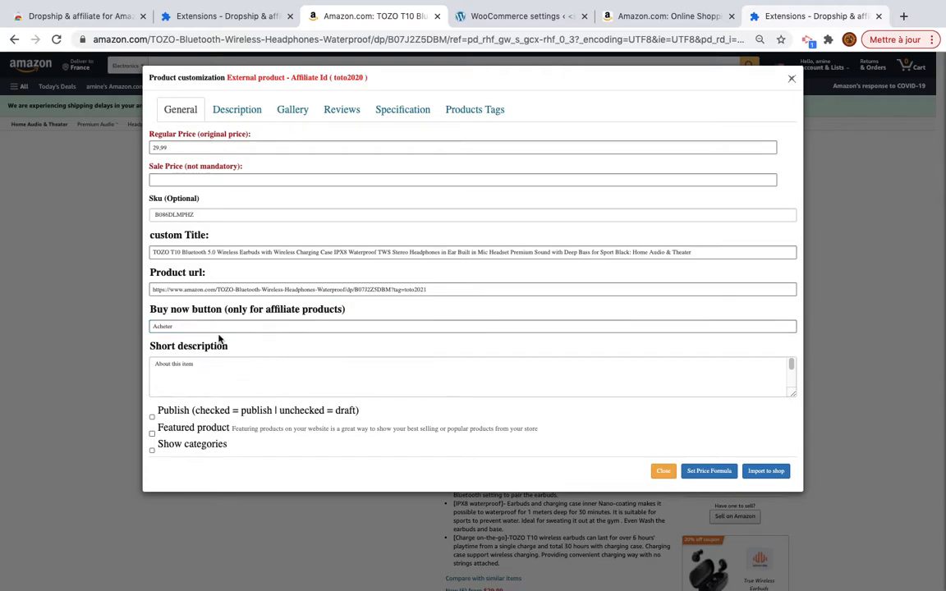
# Step: Look through the short description and enable the Publish and Featured product options
pyautogui.click(232, 374)
pyautogui.hotkey('ctrl', 'a')
pyautogui.press('BackSpace')
pyautogui.write('[TWS & BLUETOOTH 5.0] - Adopt the most advanced Bluetooth 5.0 technology TOZO T10 Support HSP HFP A2DP AVRCP Provides in-call stereo sound Also own fast and stable transmission without tangling.')
pyautogui.scroll(-3, 232, 376)
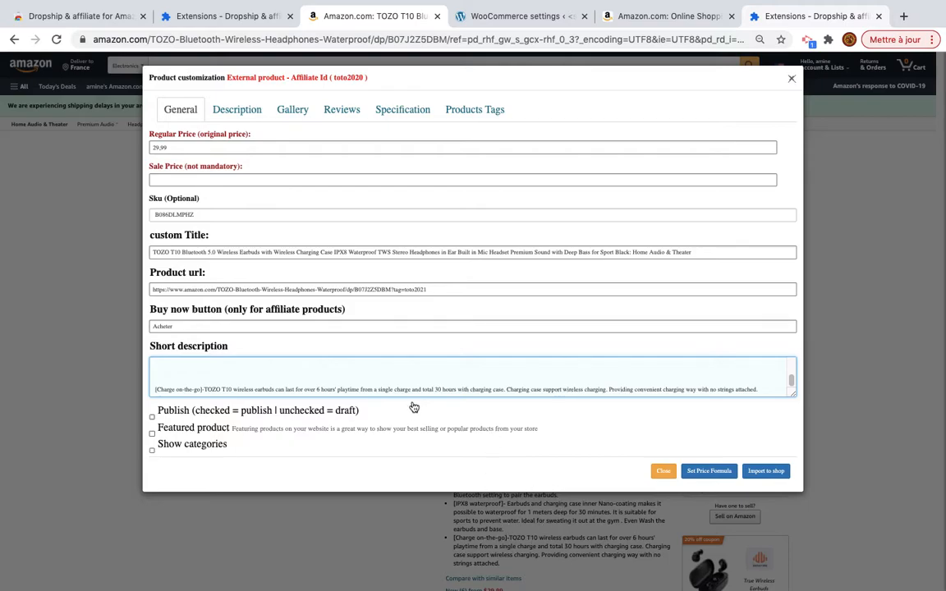
pyautogui.scroll(3, 296, 375)
pyautogui.click(152, 416)
pyautogui.click(152, 432)
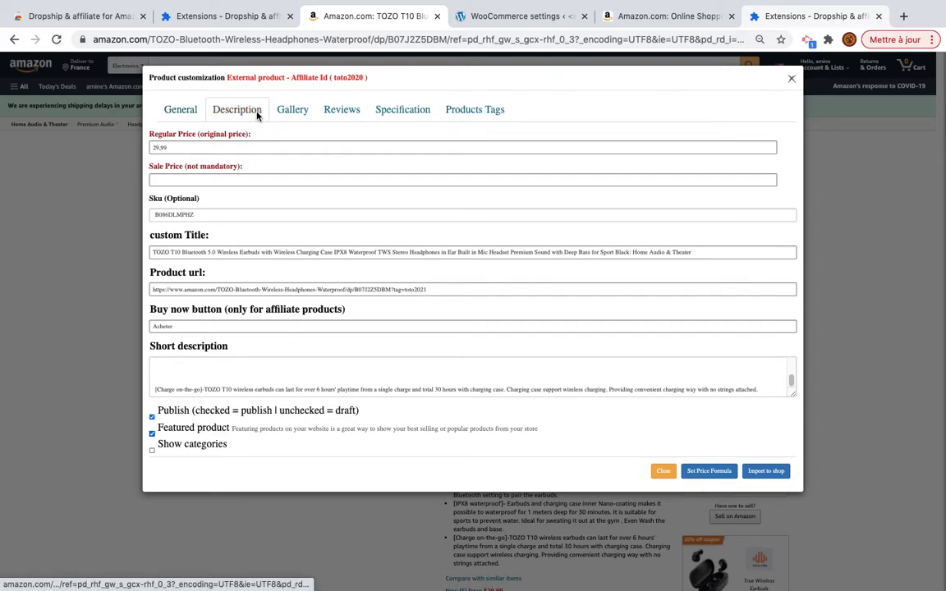
# Step: Open the product's description settings and enable Import Product Details
pyautogui.click(256, 113)
pyautogui.scroll(-1, 313, 419)
pyautogui.scroll(1, 314, 427)
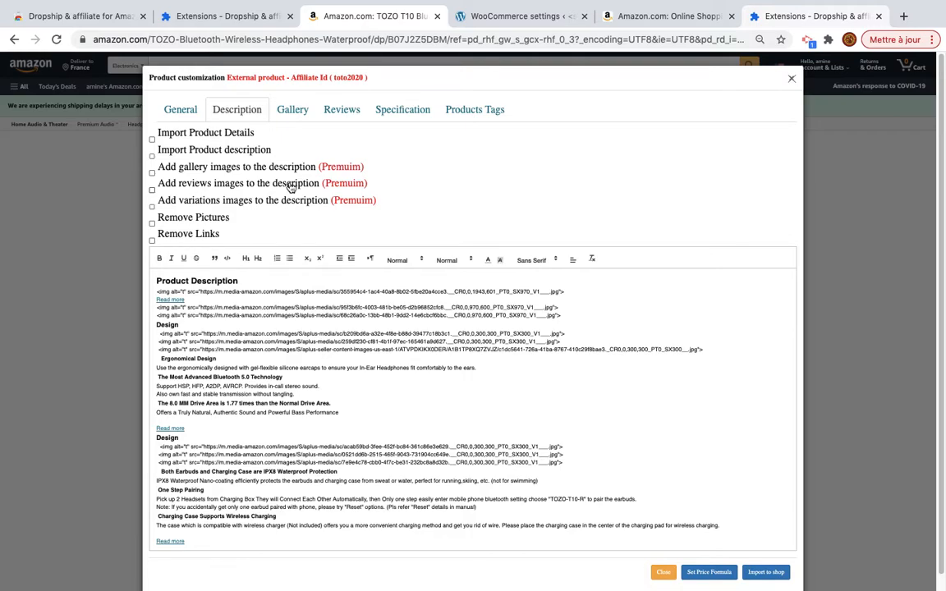
pyautogui.click(233, 137)
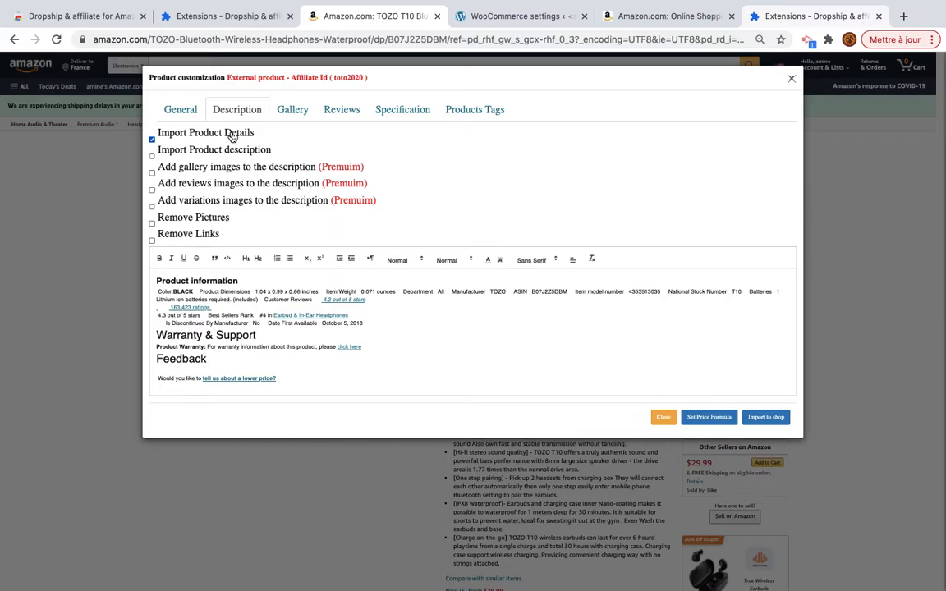
# Step: Turn off Import Product Details and import the product description into the editor instead
pyautogui.click(222, 156)
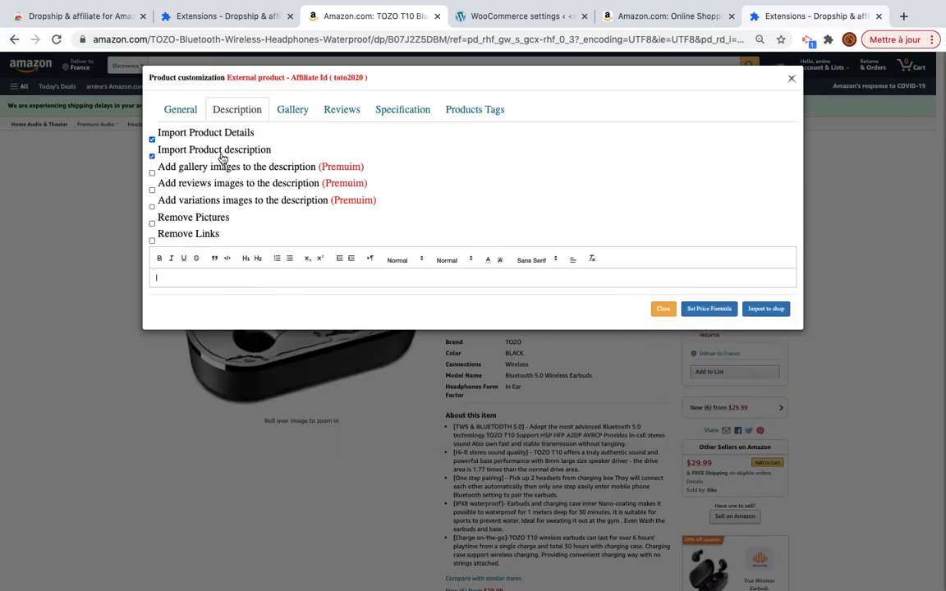
pyautogui.click(205, 140)
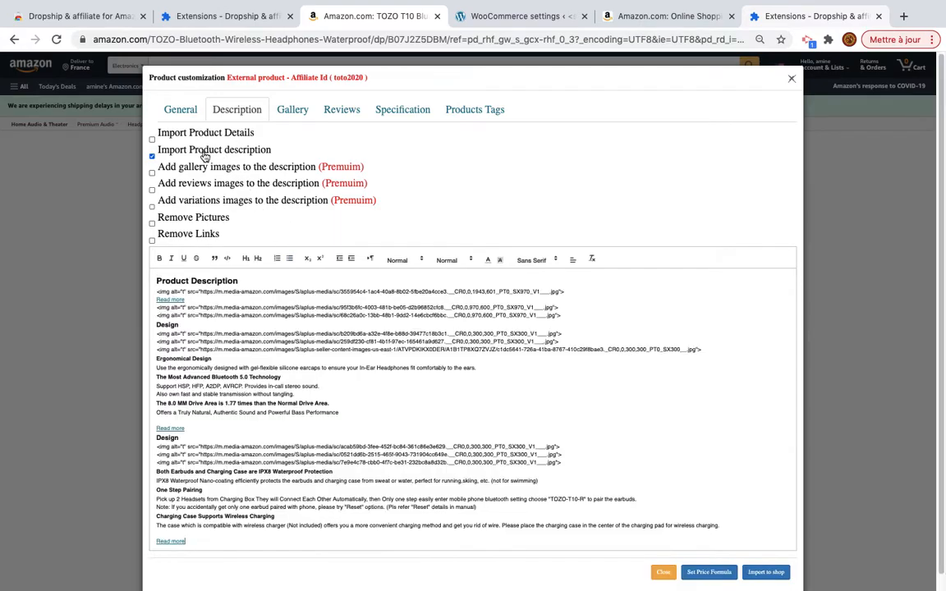
pyautogui.click(205, 156)
pyautogui.click(220, 156)
pyautogui.click(223, 155)
# Step: Delete the description content below the Ergonomical Design heading and write "manual description" on a new line there
pyautogui.moveTo(197, 542); pyautogui.dragTo(157, 367)
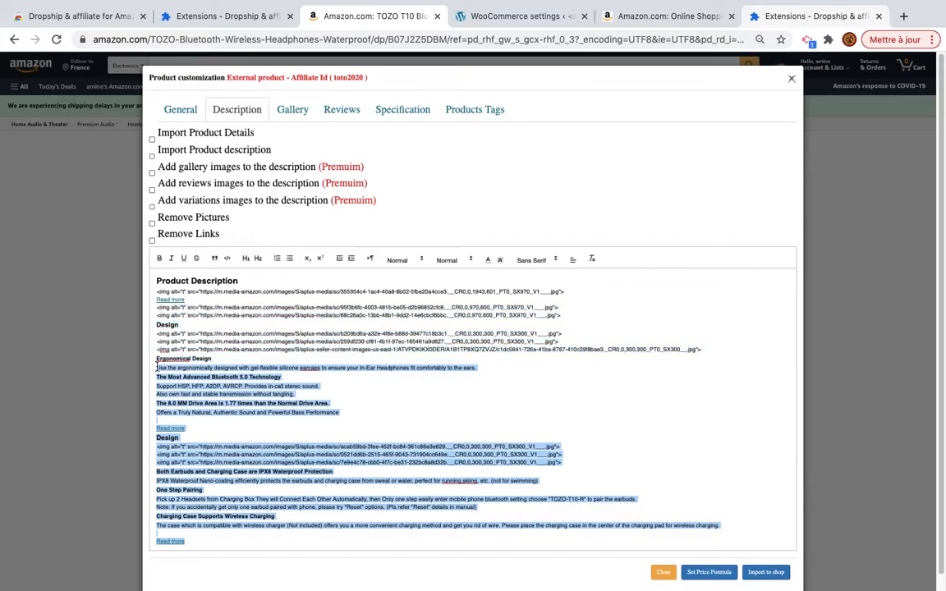
pyautogui.press('BackSpace')
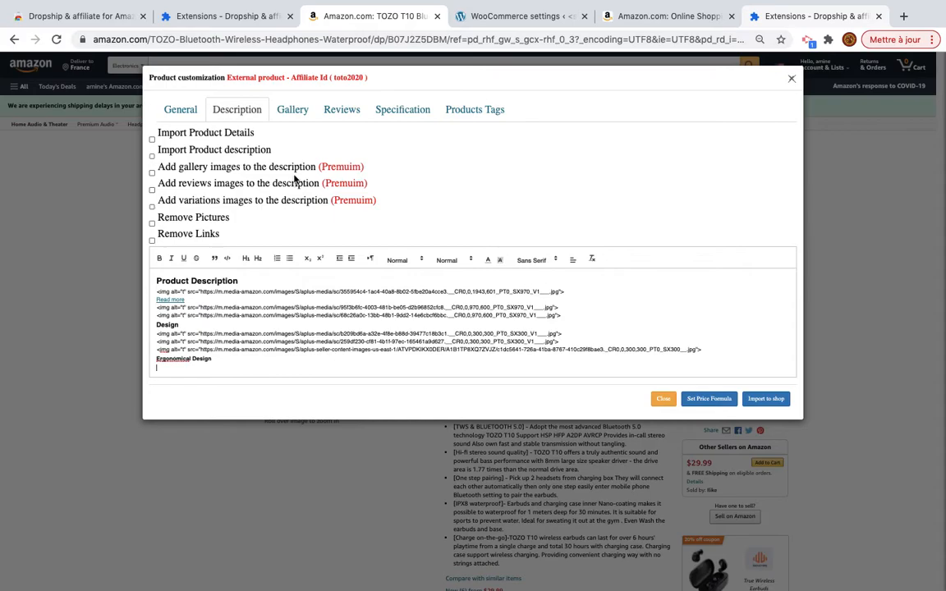
pyautogui.press('Return')
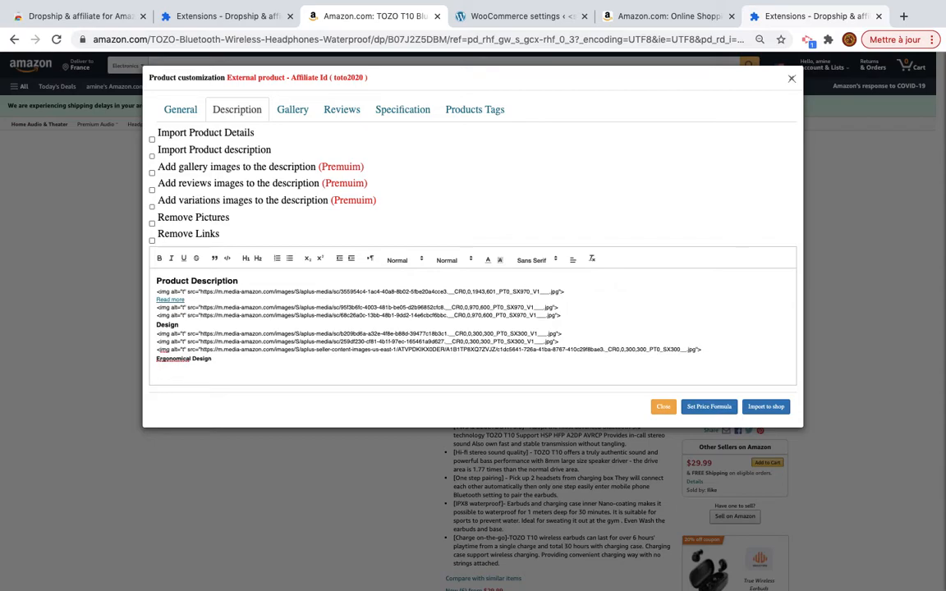
pyautogui.write('manual description')
# Step: Add the gallery images to the description and look through them
pyautogui.click(231, 175)
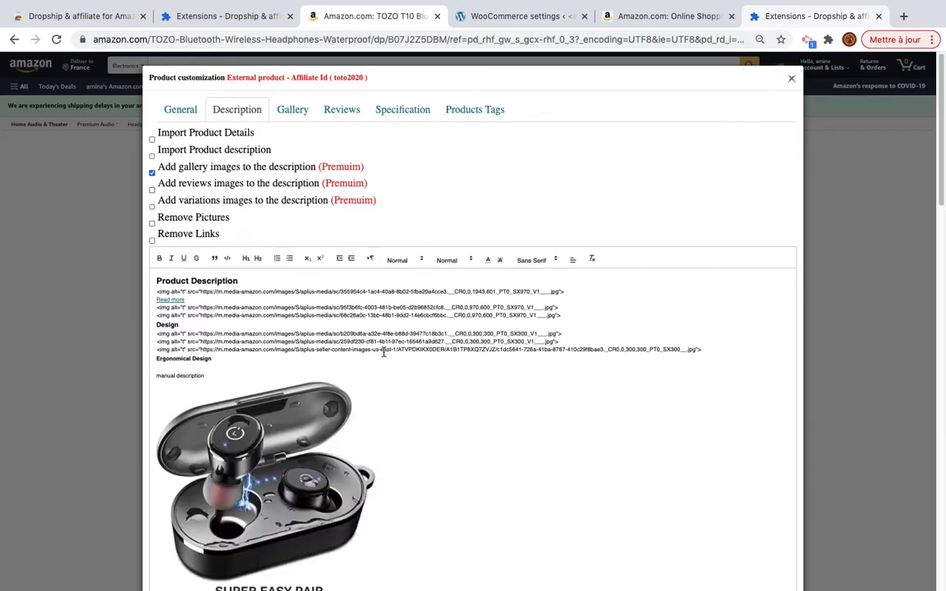
pyautogui.scroll(-1, 352, 483)
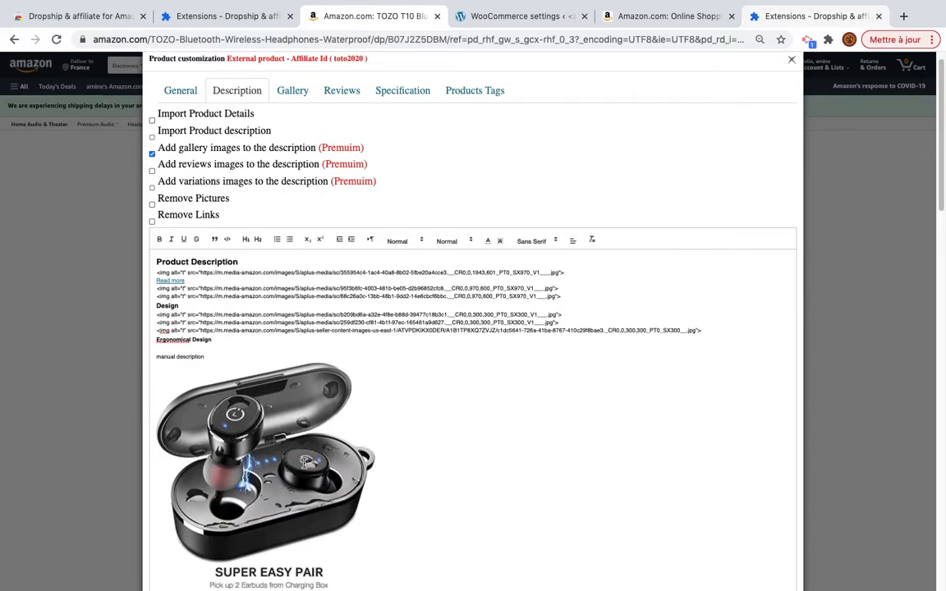
pyautogui.scroll(-10, 368, 386)
pyautogui.scroll(-4, 368, 388)
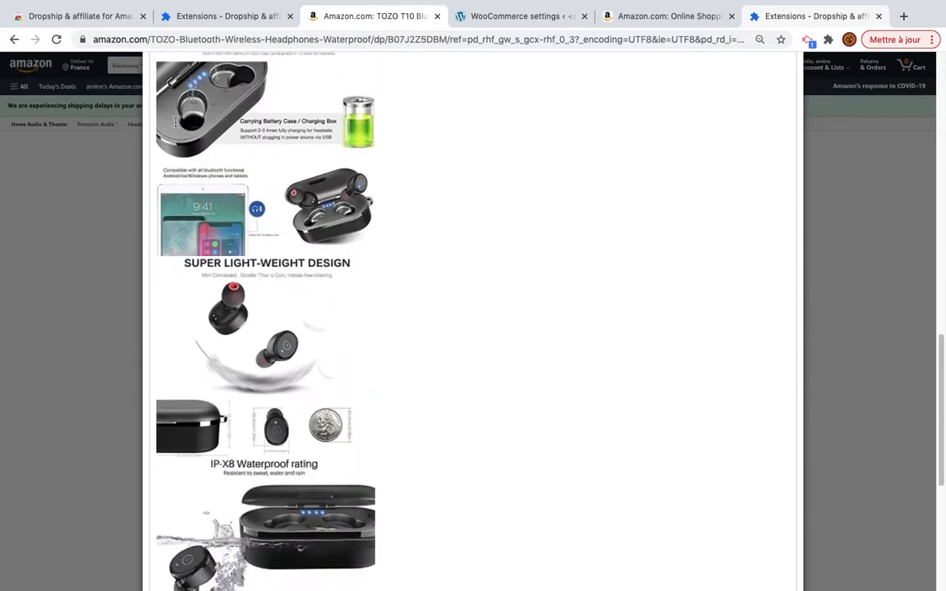
pyautogui.scroll(-9, 263, 261)
# Step: Remove the inserted gallery images from the description and add the reviews images to it
pyautogui.moveTo(394, 469); pyautogui.dragTo(234, 251)
pyautogui.scroll(15, 308, 232)
pyautogui.scroll(5, 309, 233)
pyautogui.press('Delete')
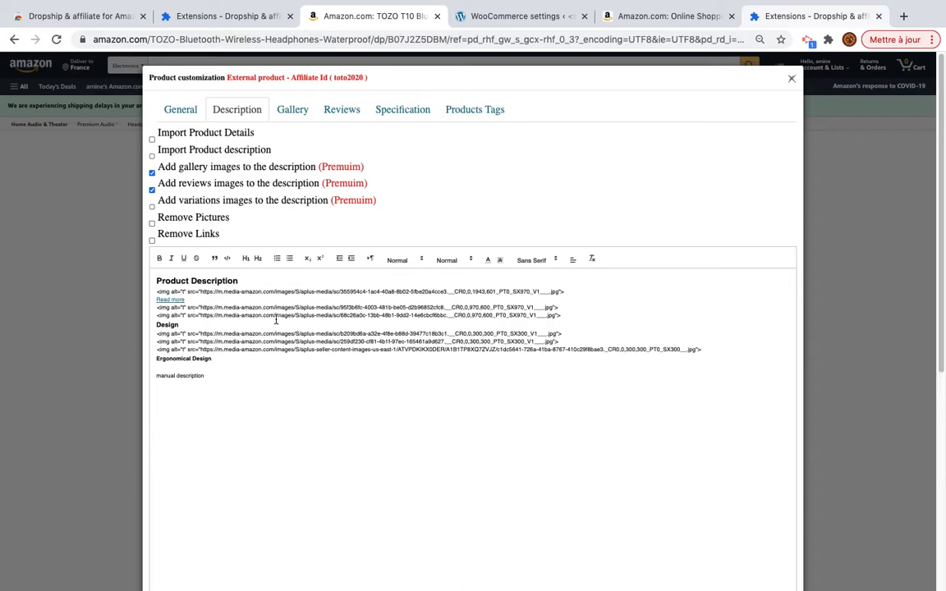
pyautogui.scroll(-3, 276, 320)
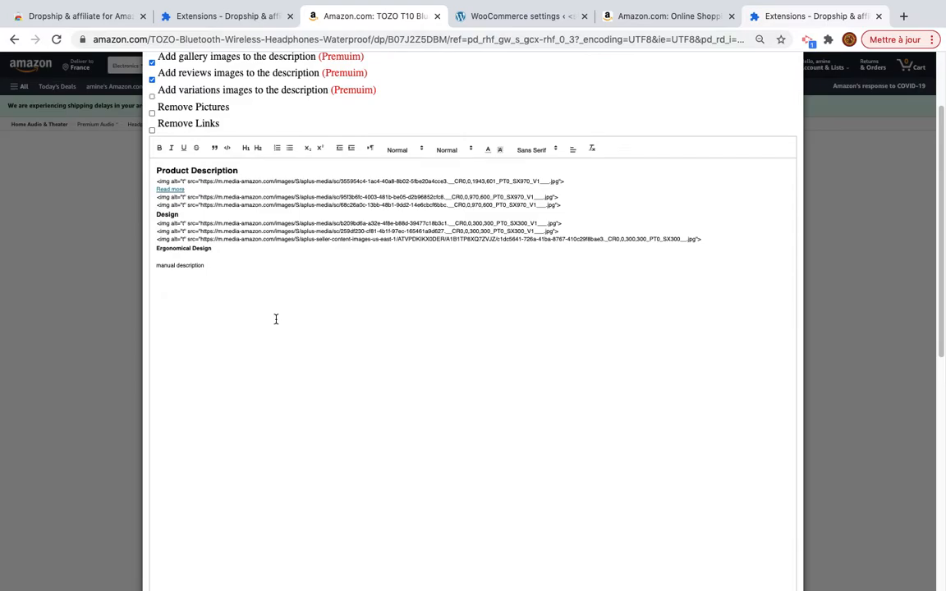
pyautogui.scroll(3, 276, 320)
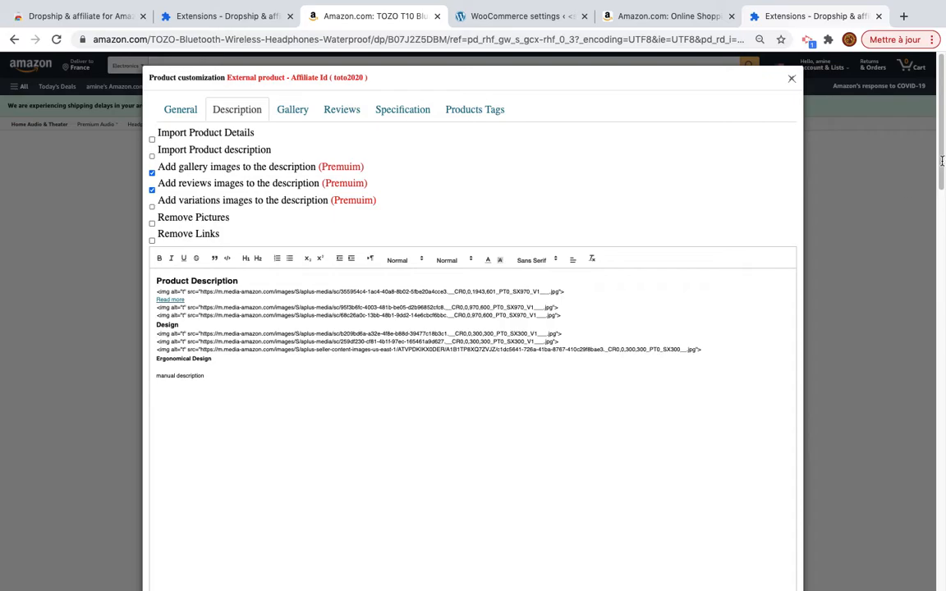
pyautogui.scroll(-5, 288, 283)
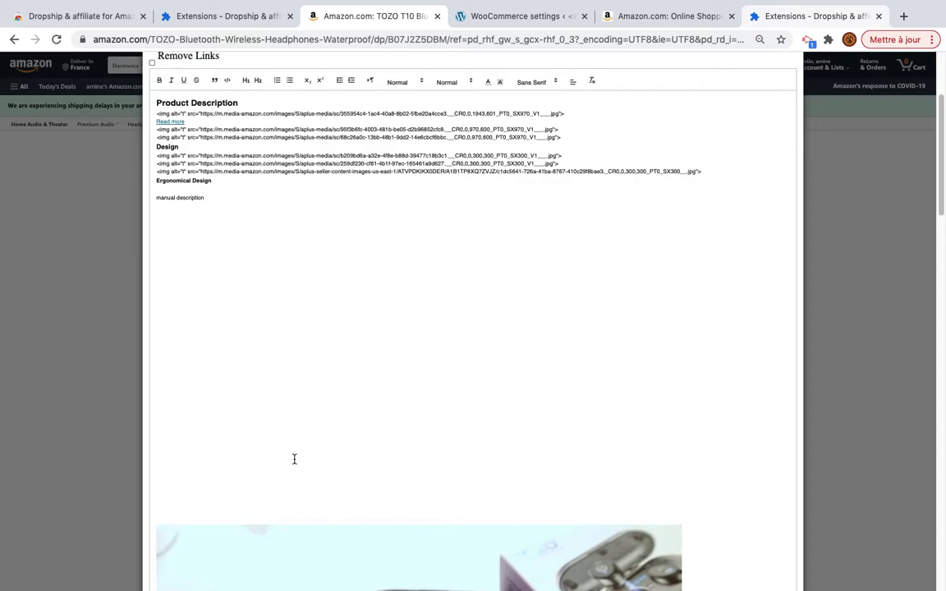
pyautogui.scroll(5, 294, 459)
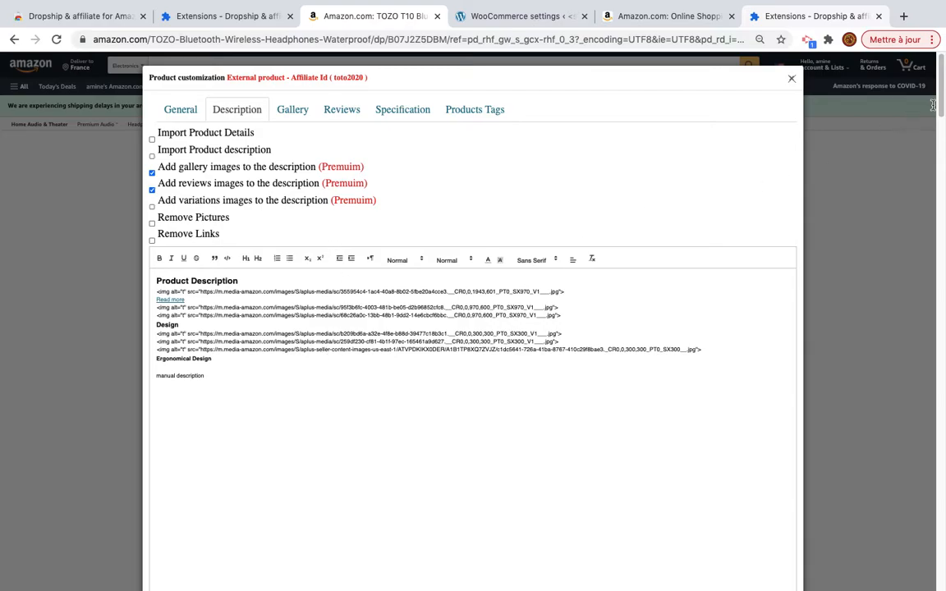
# Step: Look through the customer review images inserted in the product description
pyautogui.scroll(-5, 500, 311)
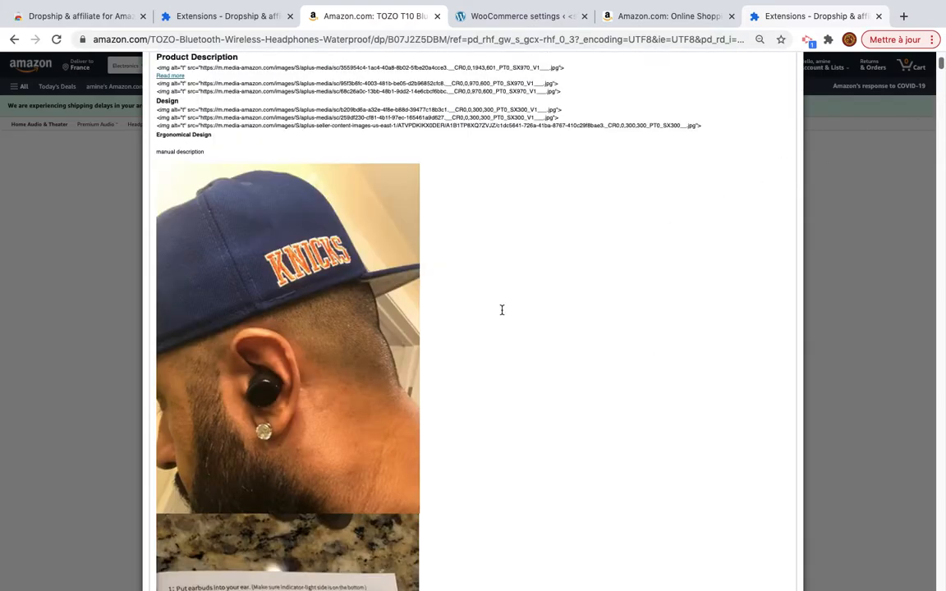
pyautogui.scroll(-4, 502, 309)
pyautogui.scroll(-15, 502, 310)
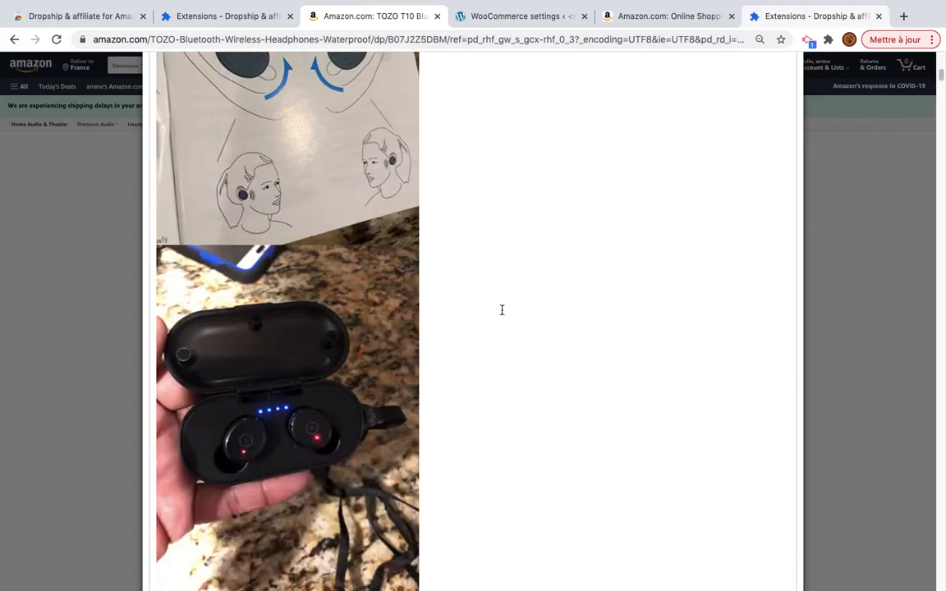
pyautogui.scroll(-6, 502, 310)
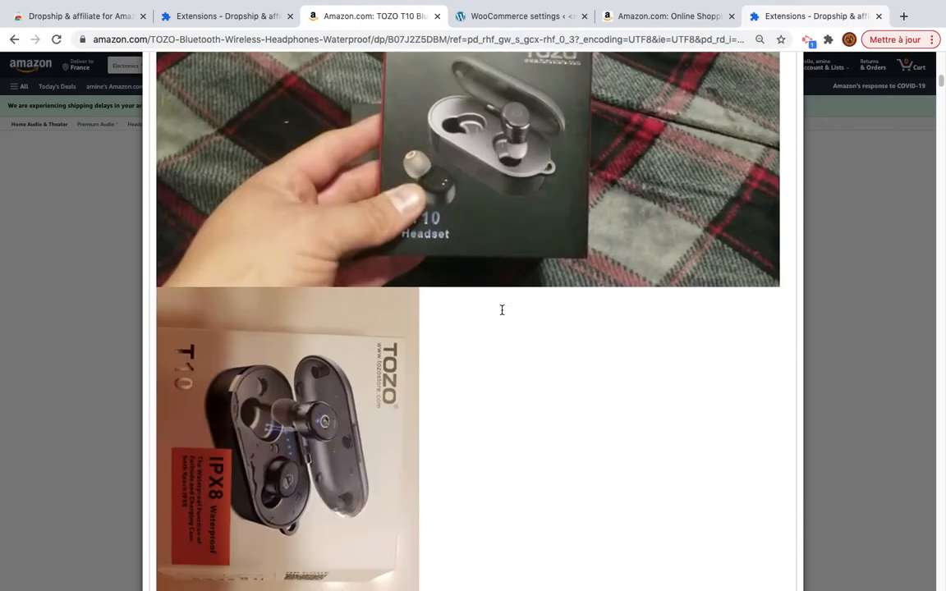
pyautogui.scroll(1, 502, 309)
pyautogui.scroll(-20, 502, 309)
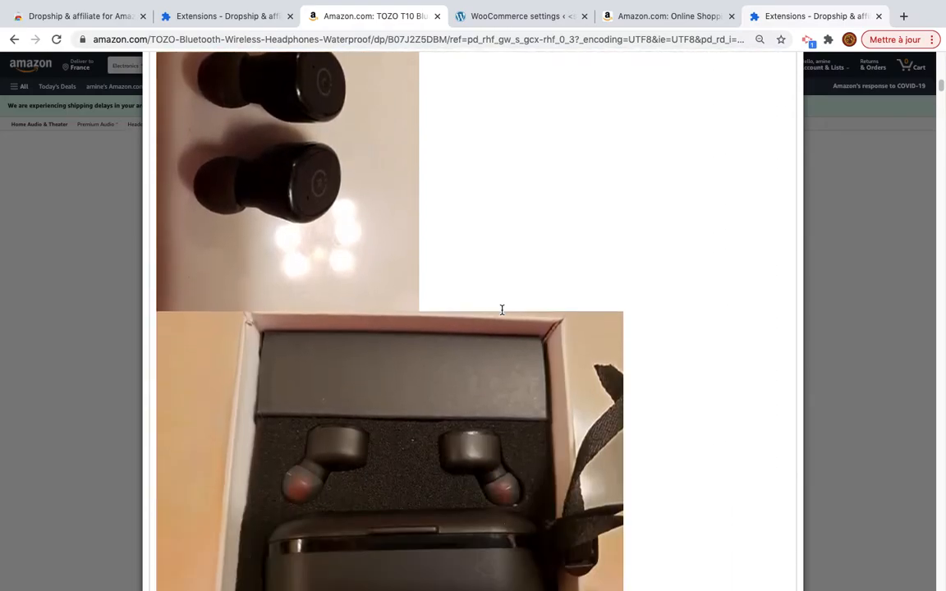
pyautogui.scroll(-20, 501, 309)
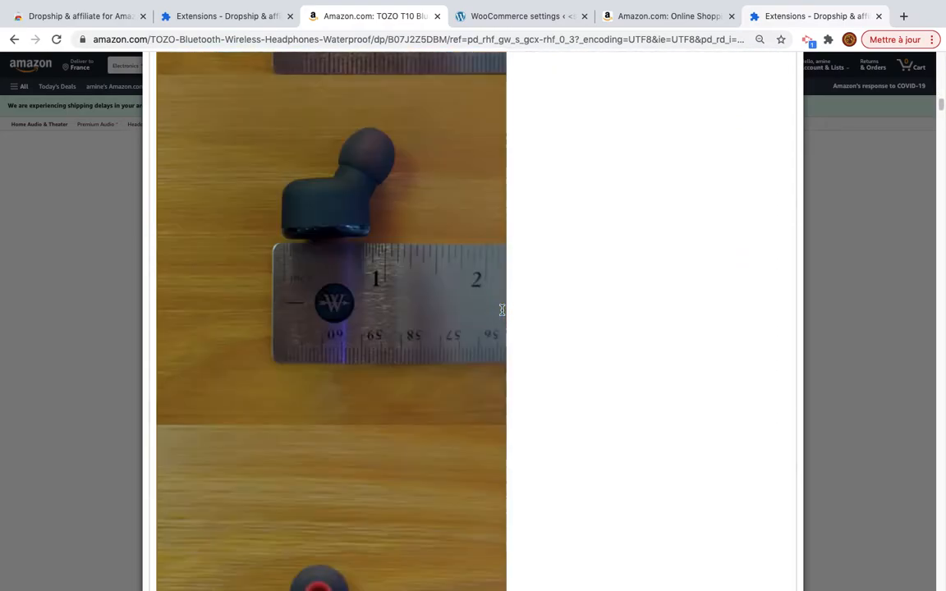
pyautogui.scroll(-20, 502, 310)
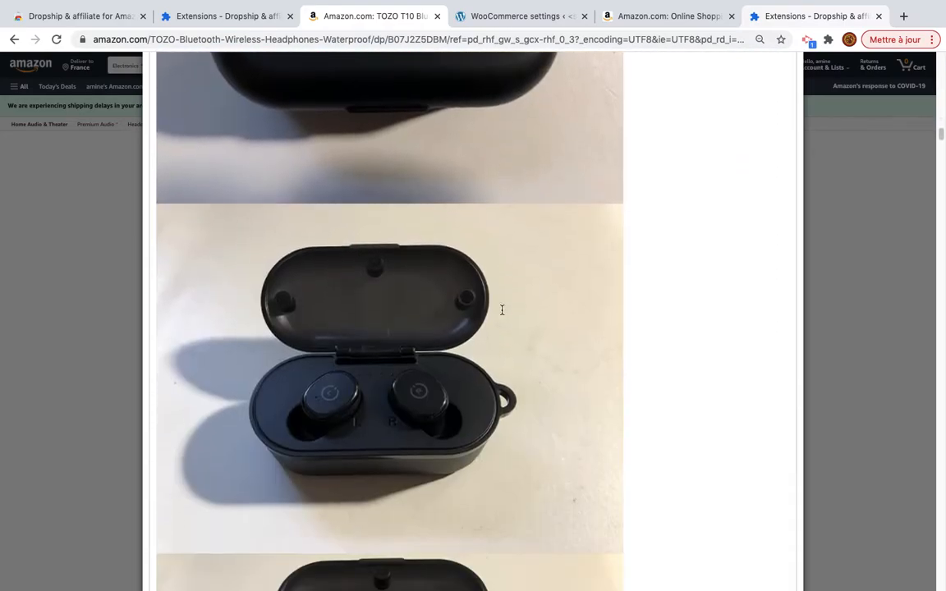
pyautogui.scroll(-5, 501, 309)
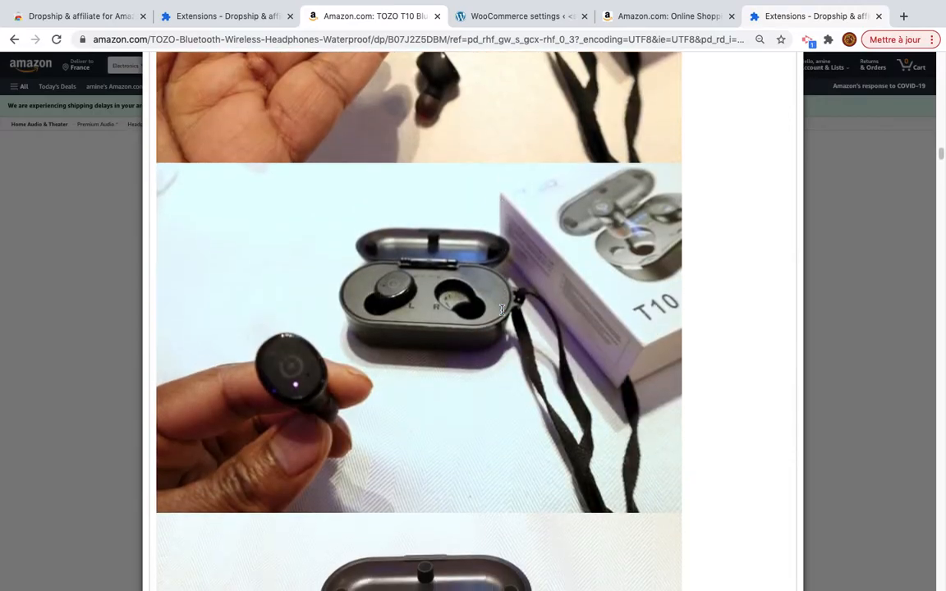
pyautogui.scroll(-10, 599, 156)
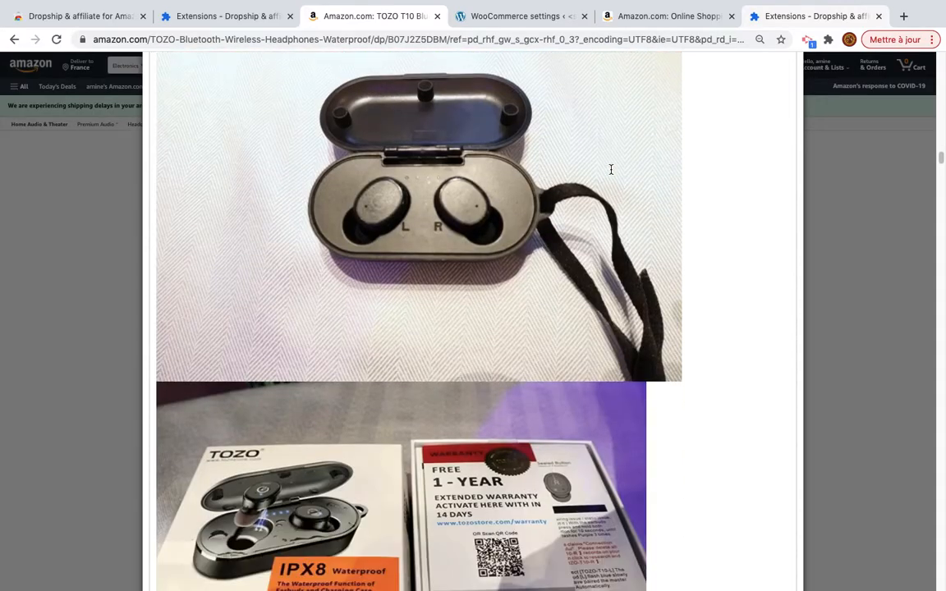
pyautogui.scroll(-10, 543, 214)
pyautogui.scroll(-15, 530, 241)
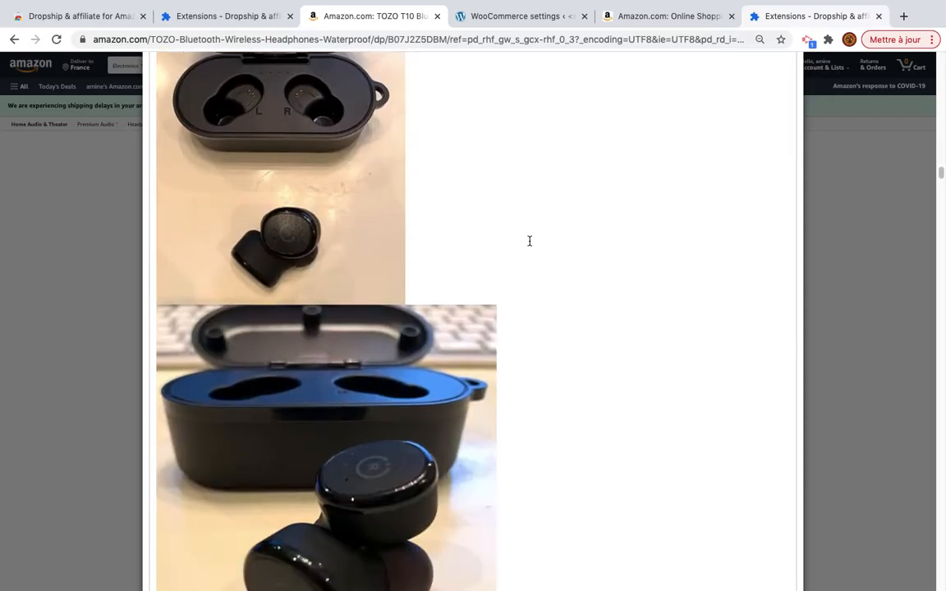
pyautogui.scroll(7, 529, 241)
pyautogui.scroll(3, 530, 240)
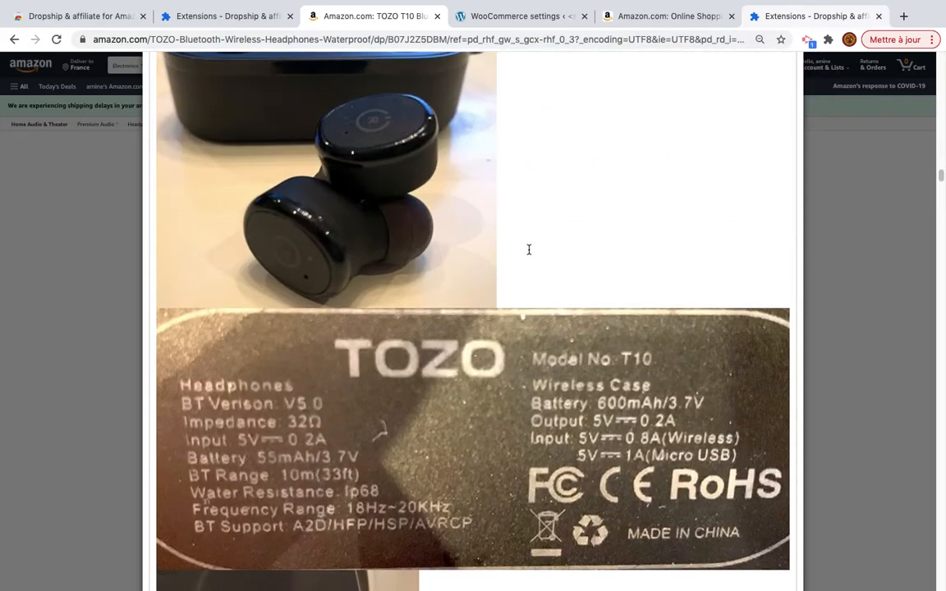
pyautogui.scroll(-10, 539, 441)
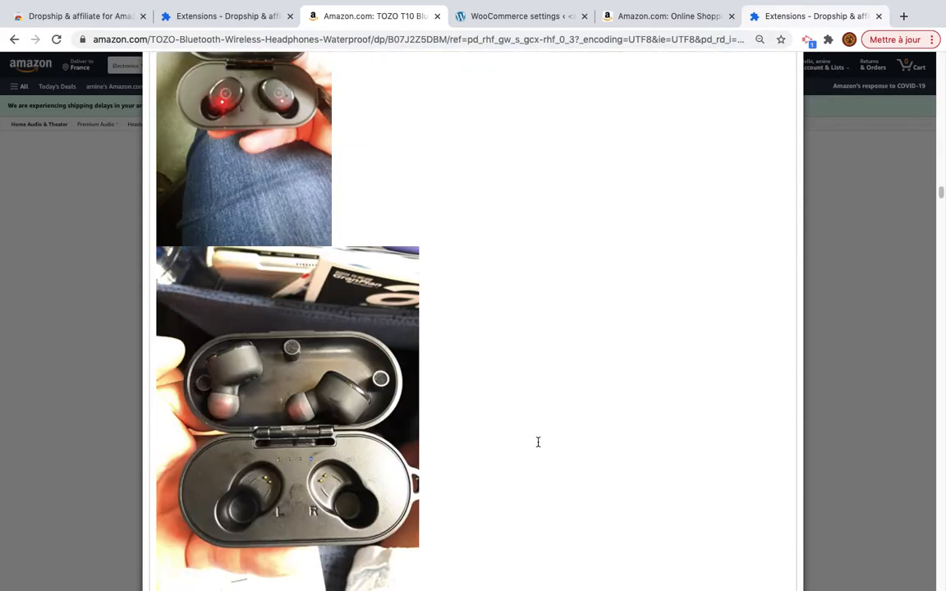
pyautogui.scroll(-15, 538, 442)
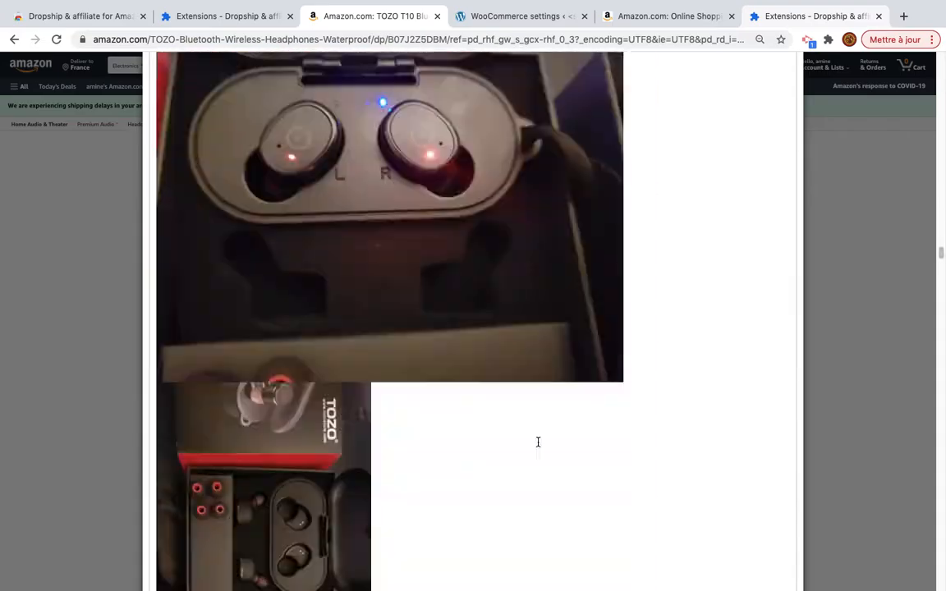
pyautogui.scroll(-5, 538, 442)
pyautogui.scroll(-15, 538, 443)
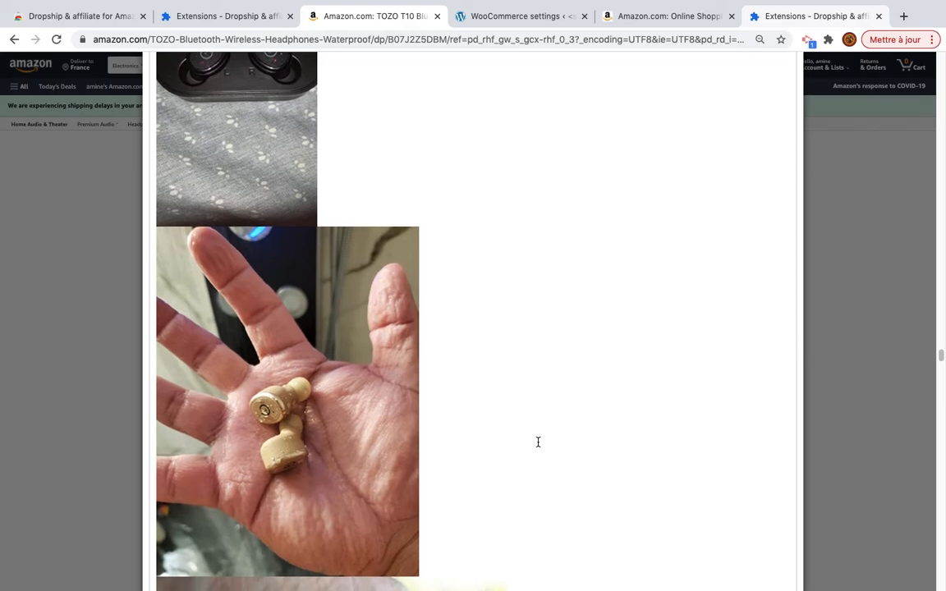
pyautogui.scroll(-15, 538, 443)
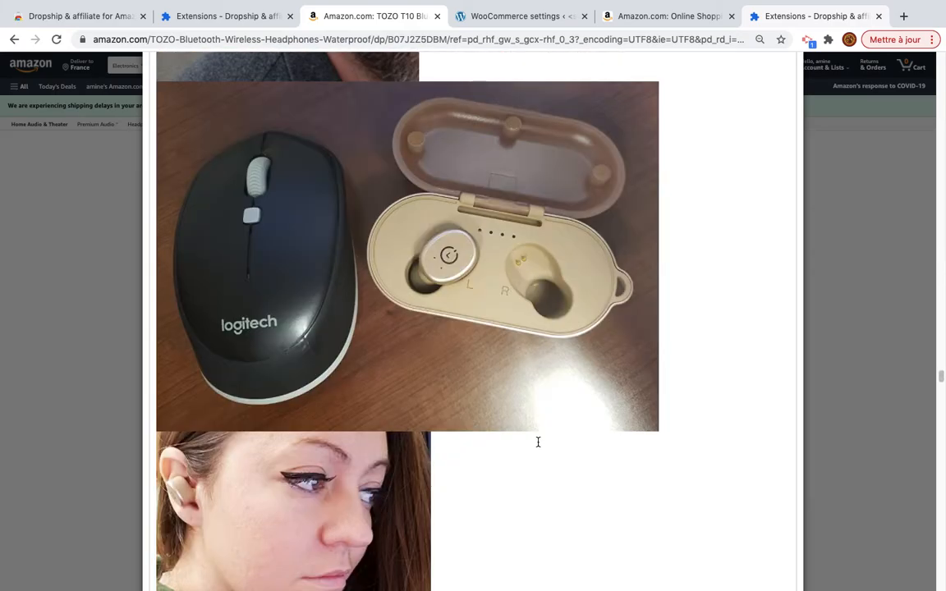
pyautogui.scroll(-3, 538, 442)
pyautogui.scroll(10, 536, 441)
pyautogui.scroll(10, 544, 437)
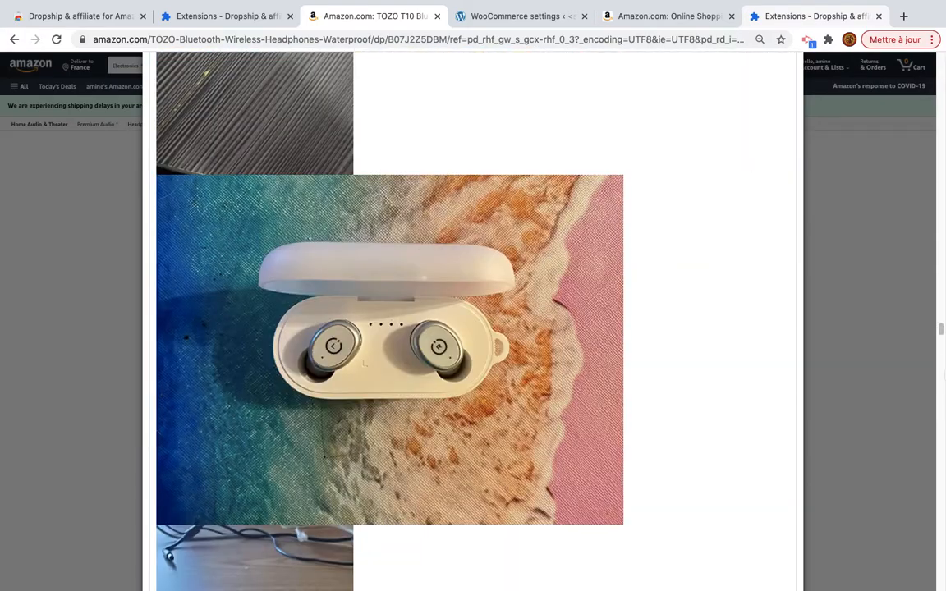
# Step: Clear all text and images from the description editor
pyautogui.moveTo(942, 297); pyautogui.dragTo(929, 29)
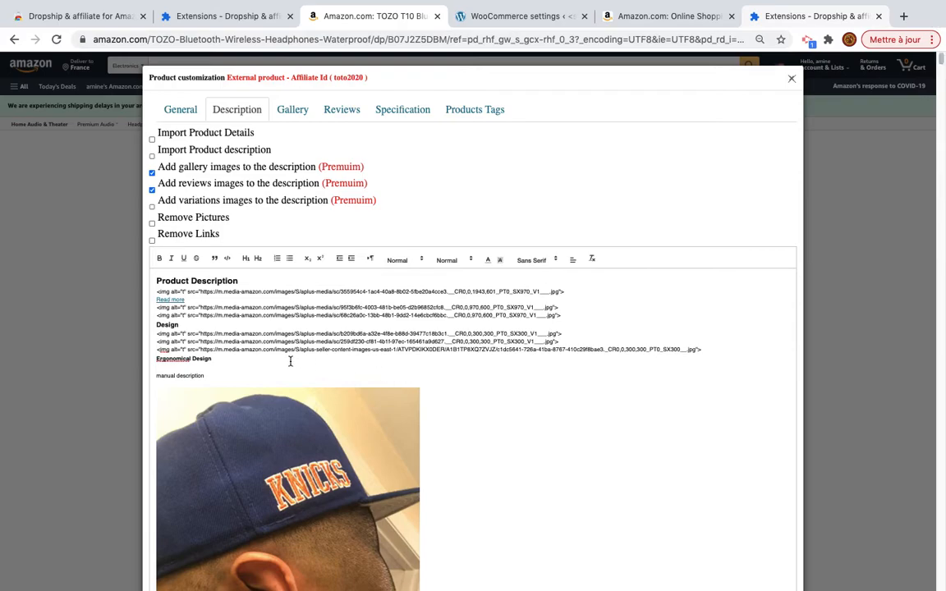
pyautogui.scroll(-5, 351, 565)
pyautogui.press('BackSpace')
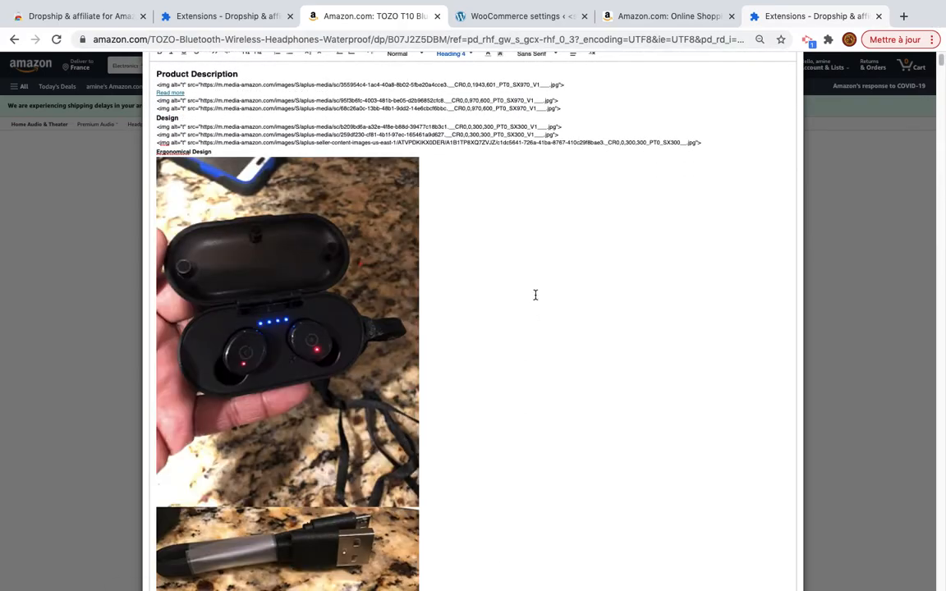
pyautogui.press('super+a')
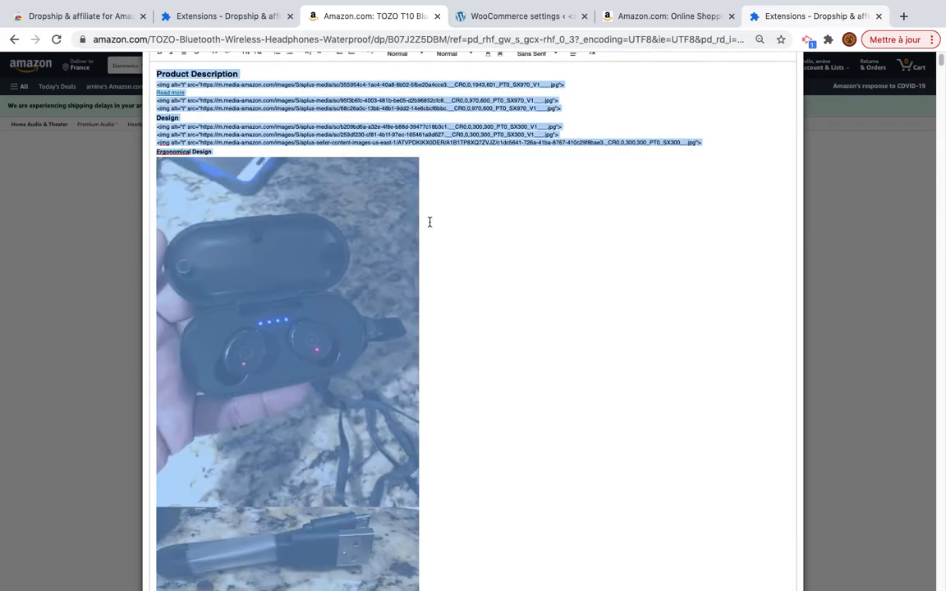
pyautogui.press('BackSpace')
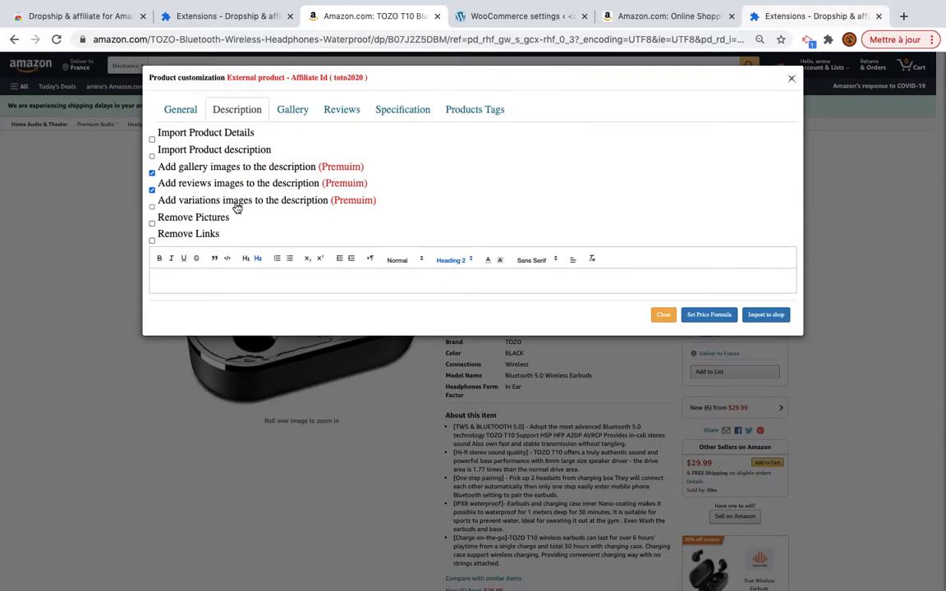
# Step: Add the variations images to the description and look through them
pyautogui.press('super+v')
pyautogui.scroll(-10, 438, 399)
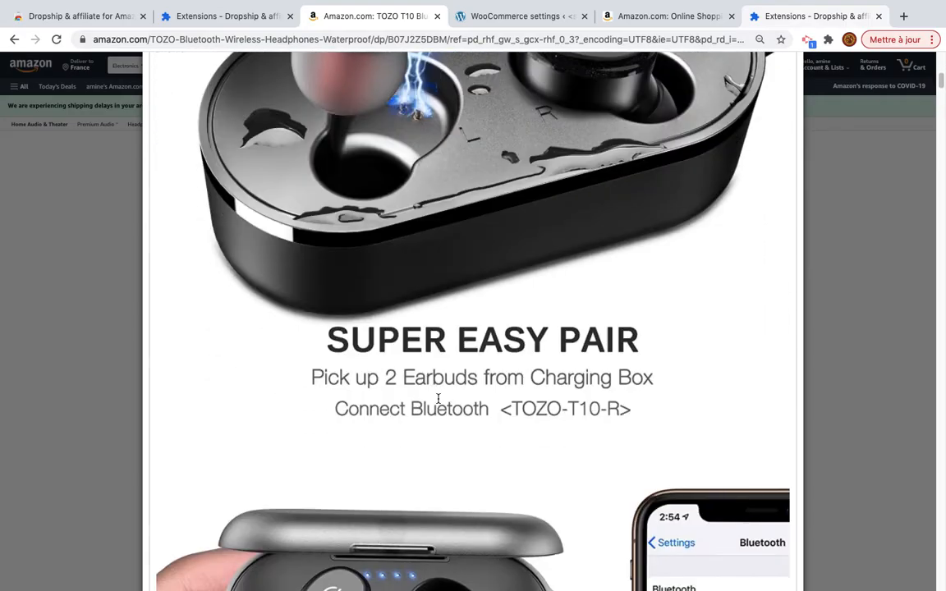
pyautogui.scroll(-10, 438, 400)
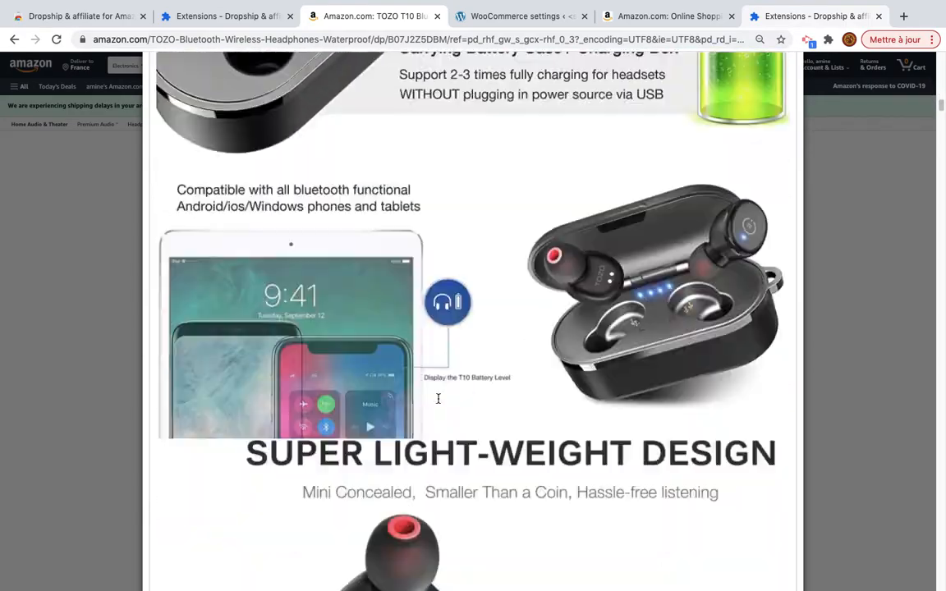
pyautogui.scroll(-15, 438, 398)
pyautogui.scroll(10, 437, 398)
pyautogui.scroll(10, 438, 398)
pyautogui.scroll(-15, 438, 398)
pyautogui.scroll(10, 438, 397)
pyautogui.scroll(-20, 438, 396)
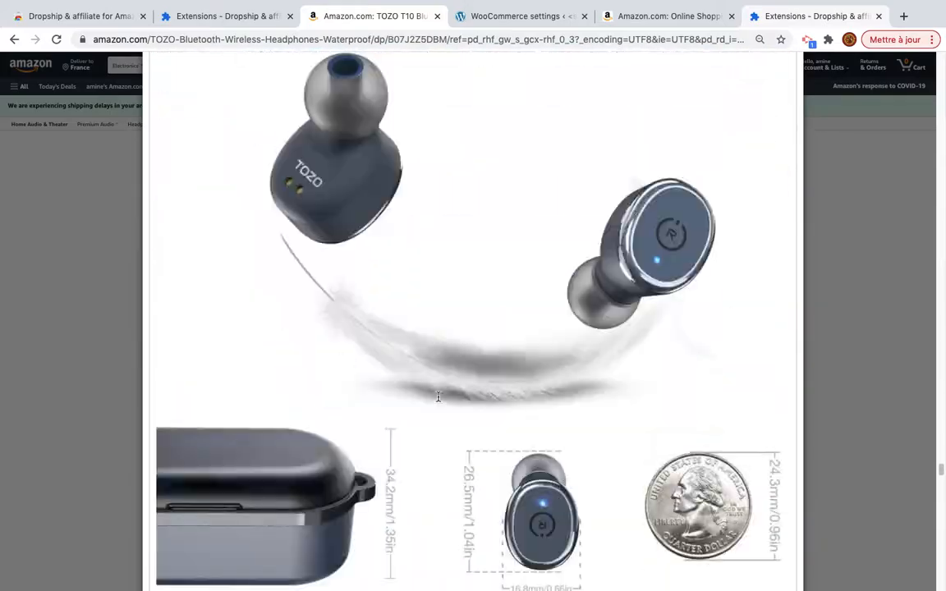
# Step: Look through the variation images inserted in the product description, back up to the first one
pyautogui.scroll(10, 437, 397)
pyautogui.scroll(-5, 437, 397)
pyautogui.scroll(10, 438, 397)
pyautogui.scroll(-5, 438, 397)
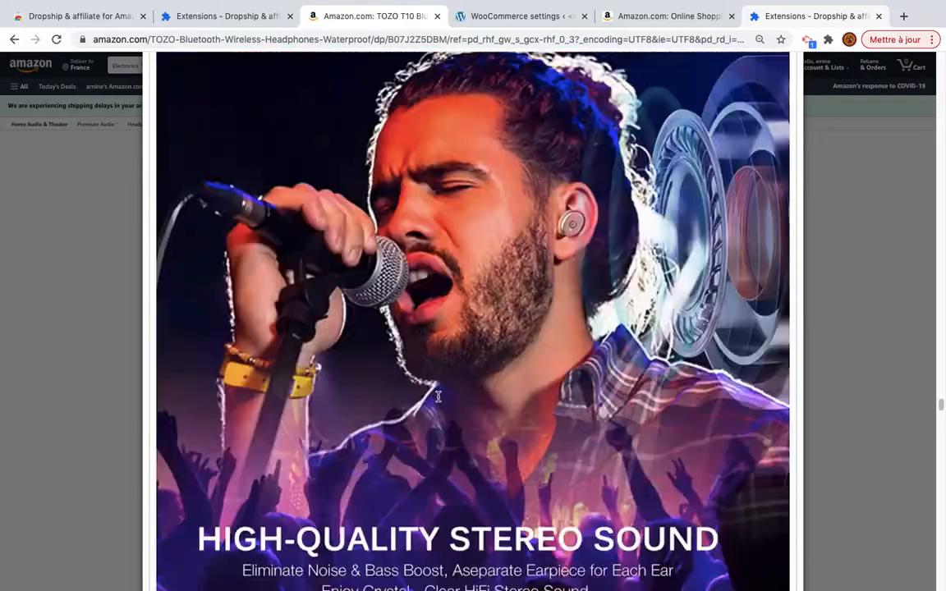
pyautogui.scroll(10, 437, 396)
pyautogui.scroll(-15, 438, 397)
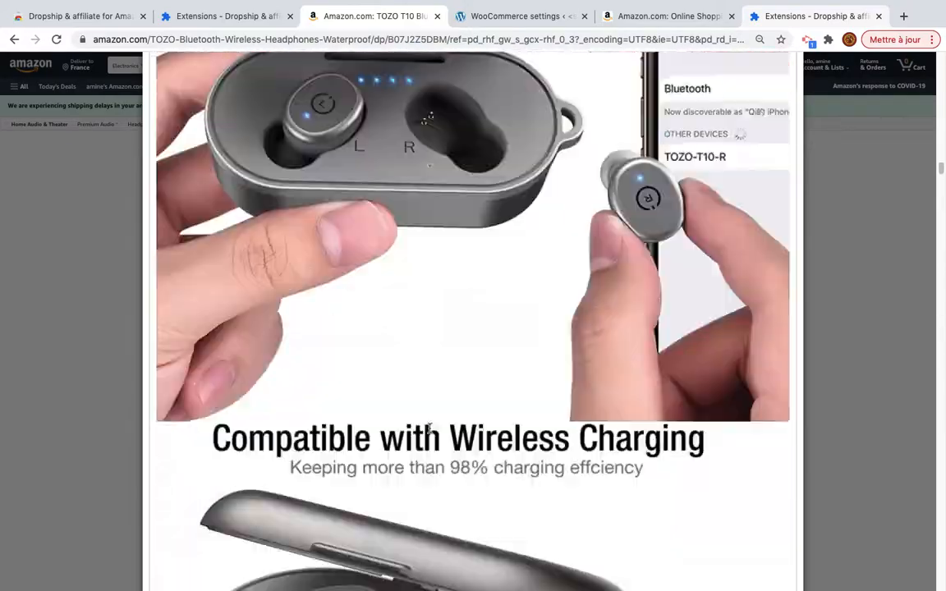
pyautogui.scroll(10, 428, 429)
pyautogui.scroll(-10, 440, 432)
pyautogui.scroll(10, 334, 515)
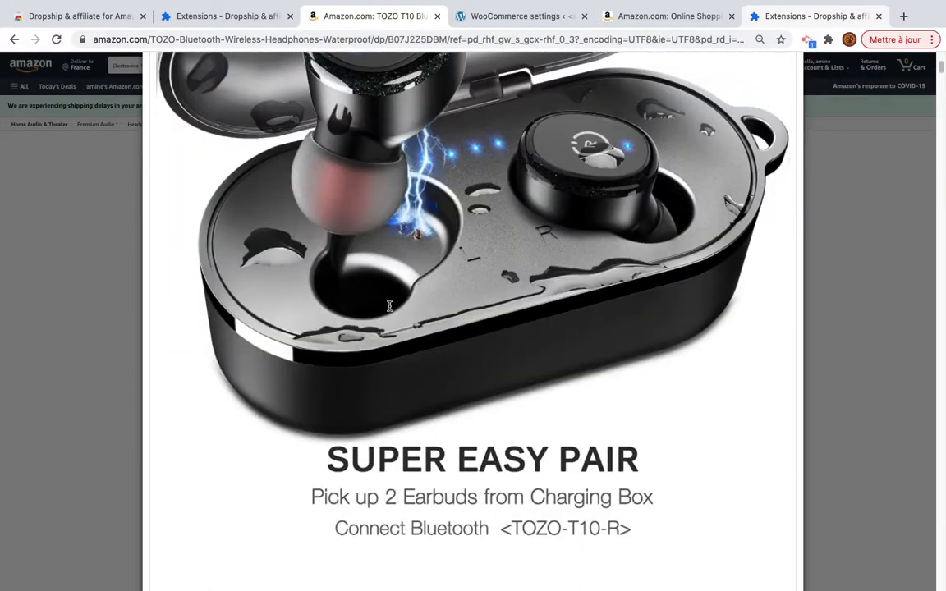
pyautogui.scroll(10, 389, 306)
# Step: Remove the Super Easy Pair image and the image after it from the start of the description
pyautogui.moveTo(228, 280); pyautogui.dragTo(314, 351)
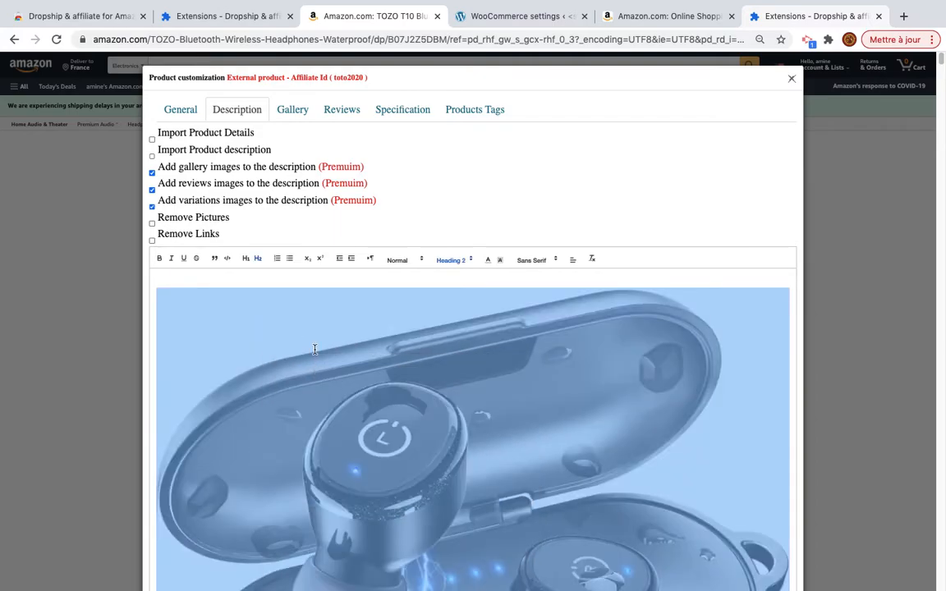
pyautogui.press('BackSpace')
pyautogui.moveTo(284, 315); pyautogui.dragTo(344, 410)
pyautogui.press('BackSpace')
# Step: Remove unwanted gray earbuds variation images from the description, including the Compatible with Wireless Charging one
pyautogui.scroll(-15, 473, 328)
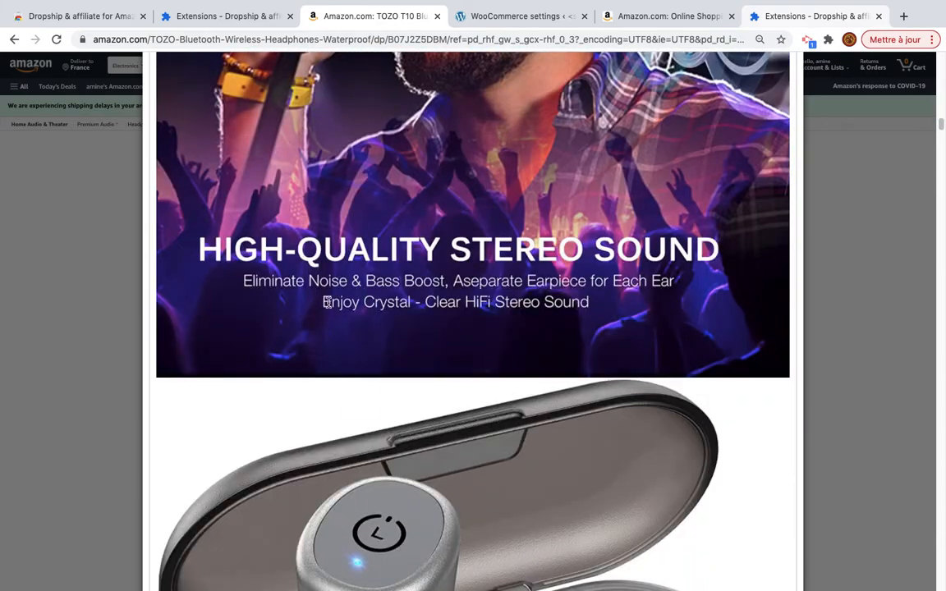
pyautogui.moveTo(291, 274); pyautogui.dragTo(411, 261)
pyautogui.press('BackSpace')
pyautogui.press('BackSpace')
pyautogui.press('BackSpace')
pyautogui.moveTo(360, 240); pyautogui.dragTo(332, 230)
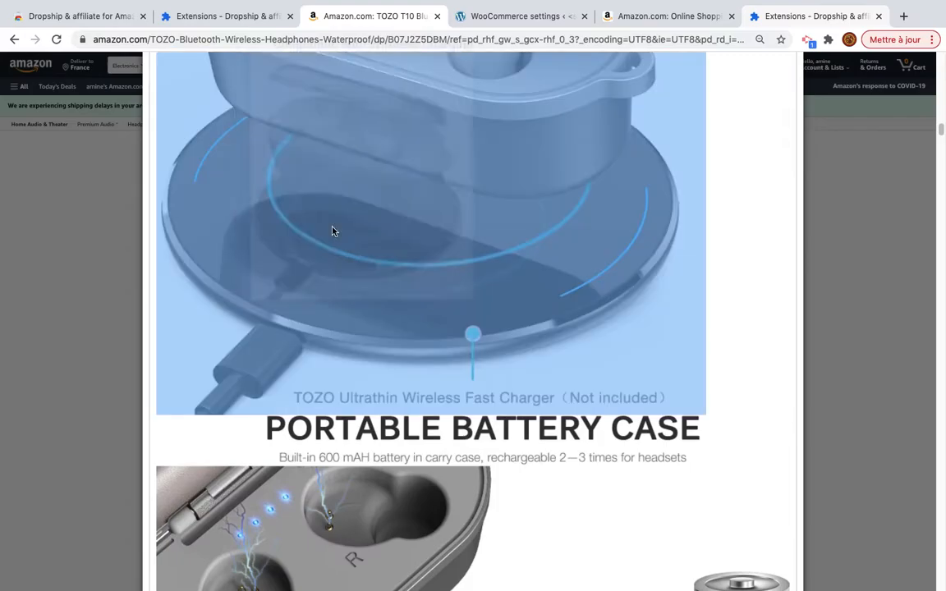
pyautogui.press('BackSpace')
pyautogui.click(289, 268)
pyautogui.press('BackSpace')
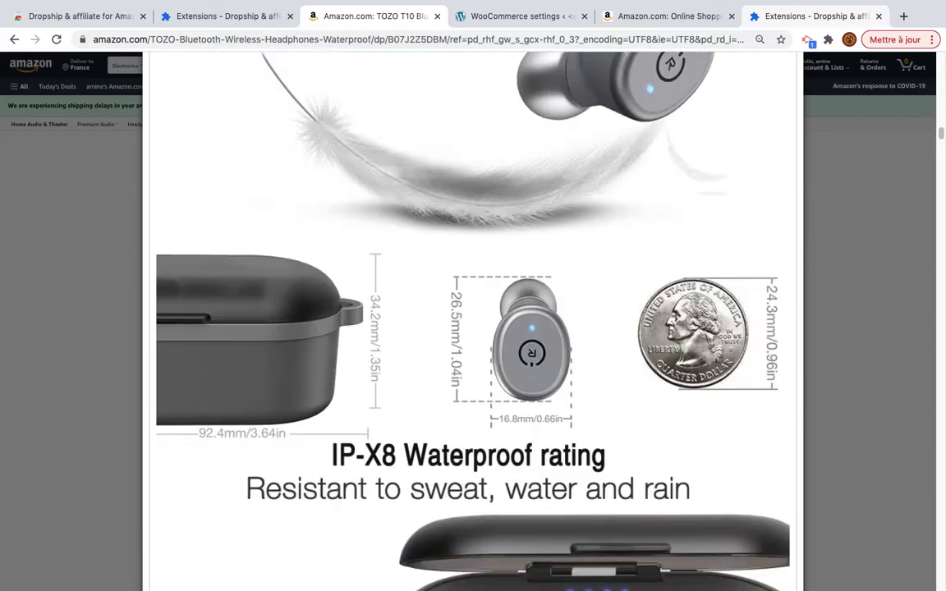
pyautogui.click(351, 346)
pyautogui.press('BackSpace')
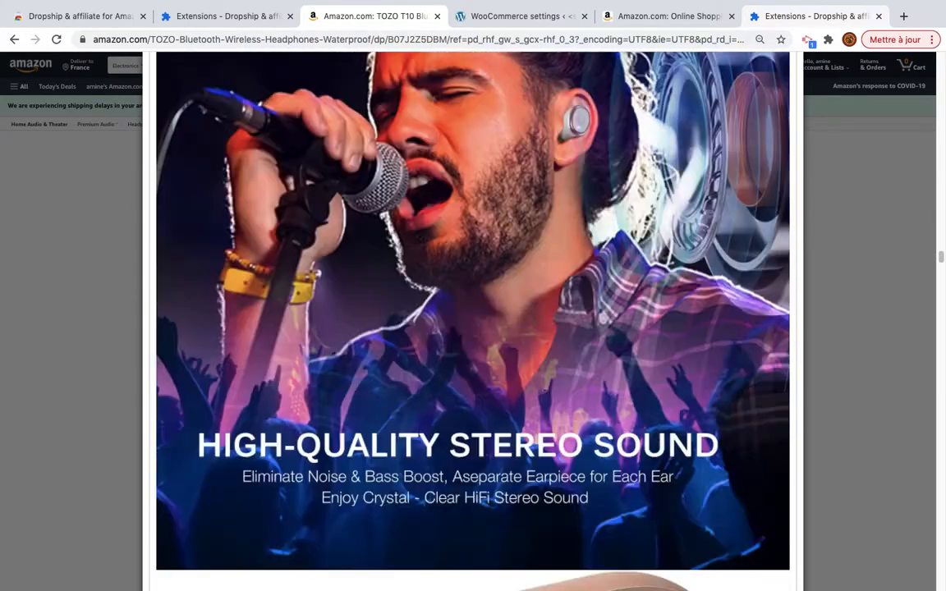
# Step: Remove more unwanted variation images farther down the description, including the blue earbuds' Compatible with Wireless Charging image
pyautogui.scroll(3, 300, 292)
pyautogui.click(310, 143)
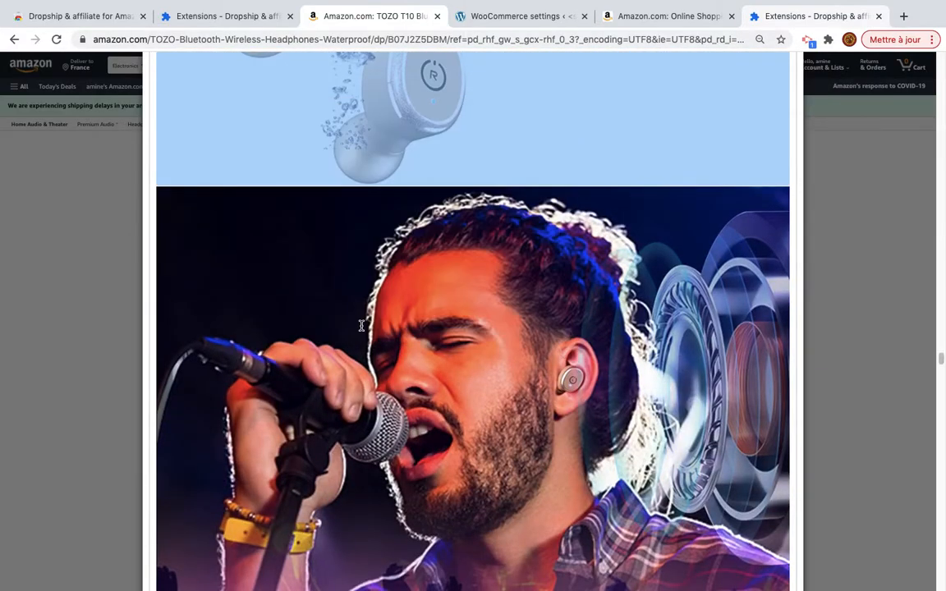
pyautogui.press('BackSpace')
pyautogui.scroll(-5, 362, 326)
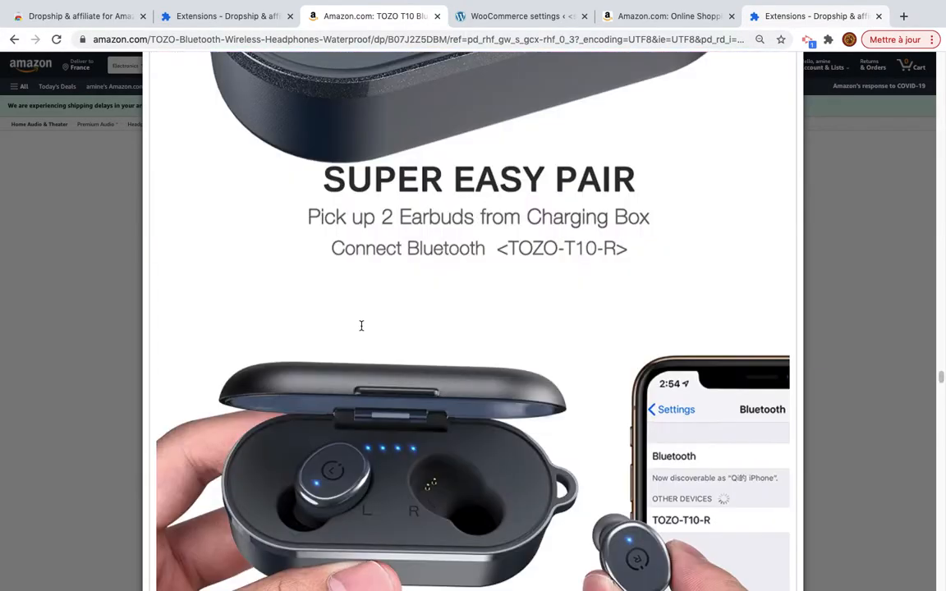
pyautogui.scroll(-5, 335, 296)
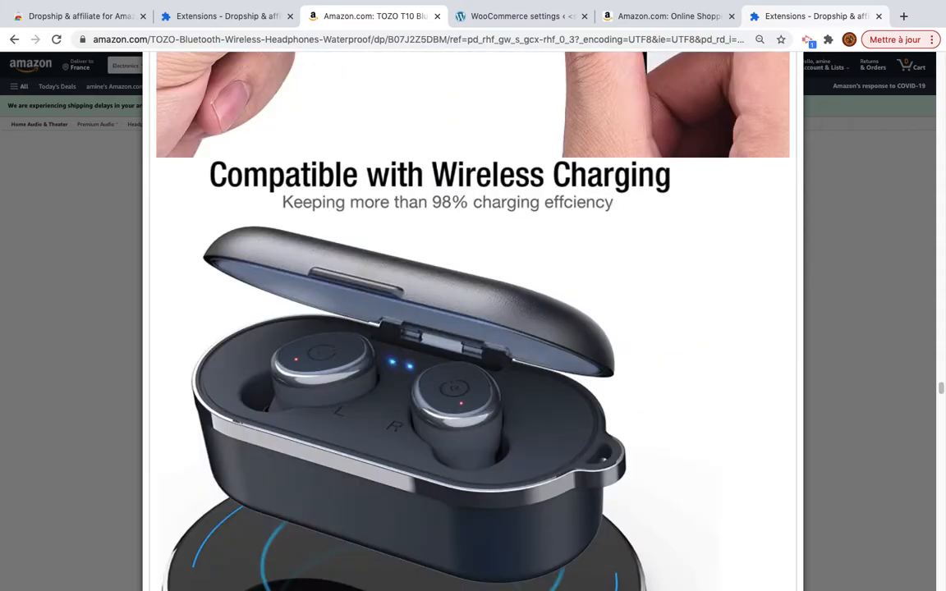
pyautogui.scroll(-5, 246, 146)
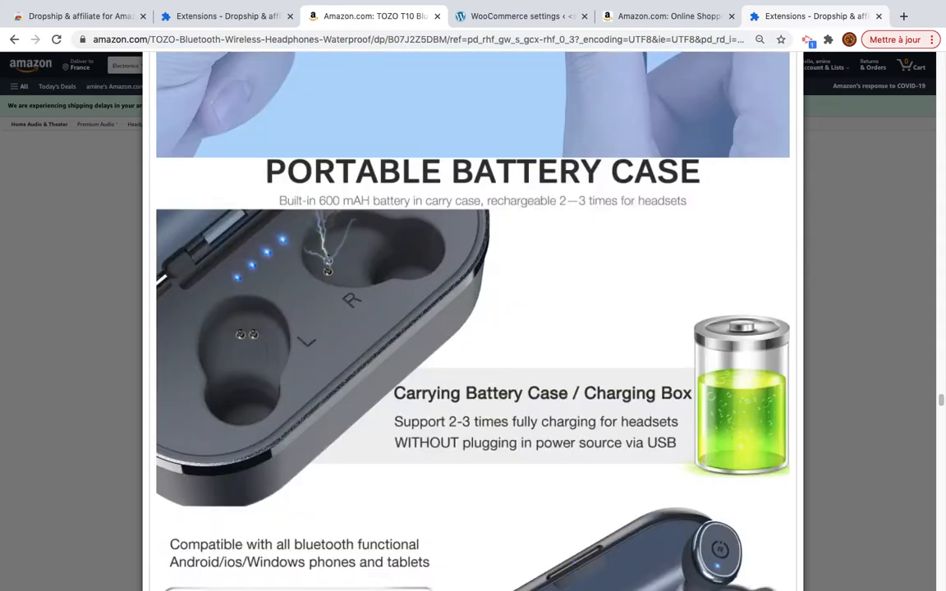
pyautogui.scroll(-5, 302, 215)
pyautogui.scroll(-5, 301, 214)
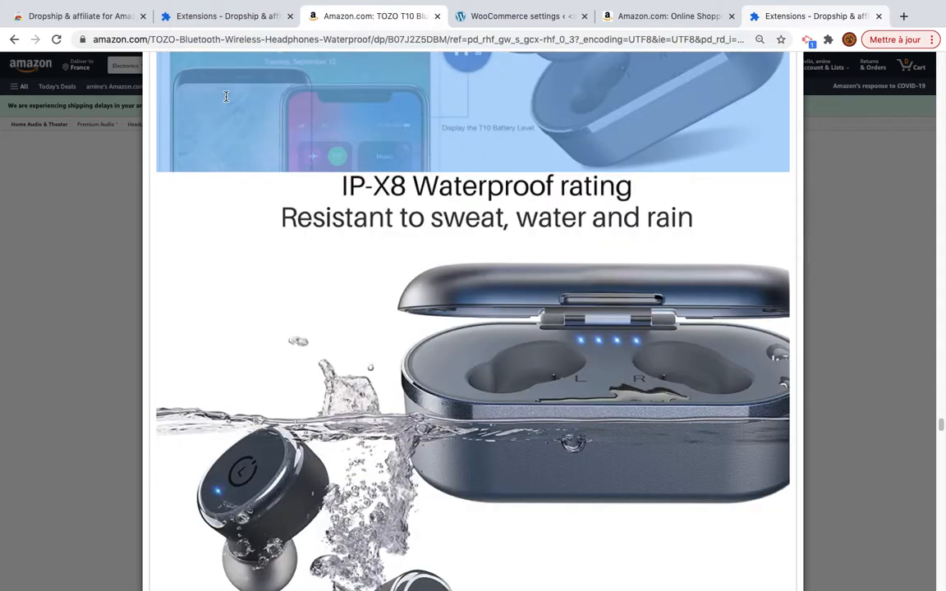
pyautogui.scroll(-10, 255, 274)
pyautogui.scroll(20, 268, 280)
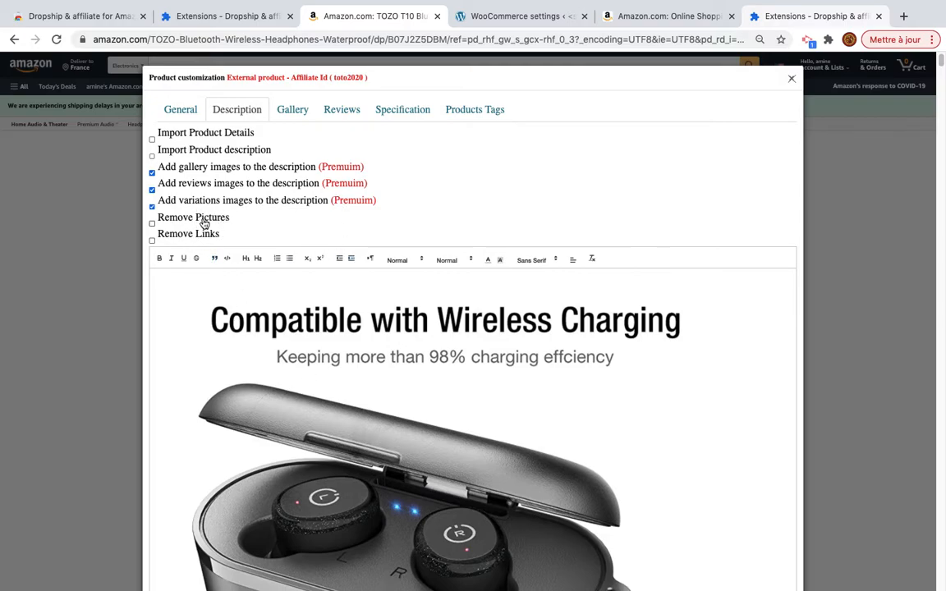
# Step: Look through the product's gallery images and the options for including further pictures
pyautogui.click(292, 106)
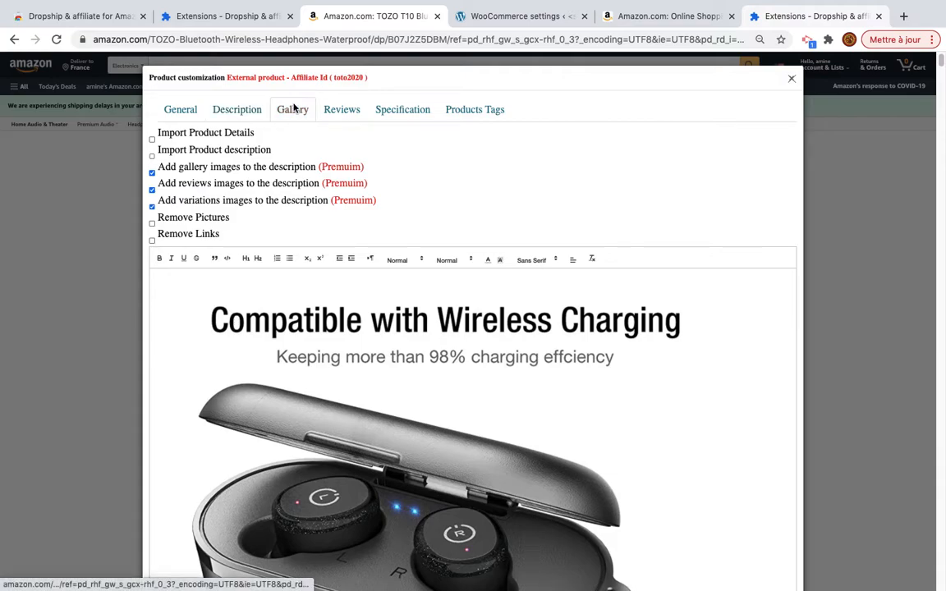
pyautogui.scroll(-5, 264, 350)
pyautogui.scroll(-5, 264, 350)
pyautogui.scroll(3, 264, 348)
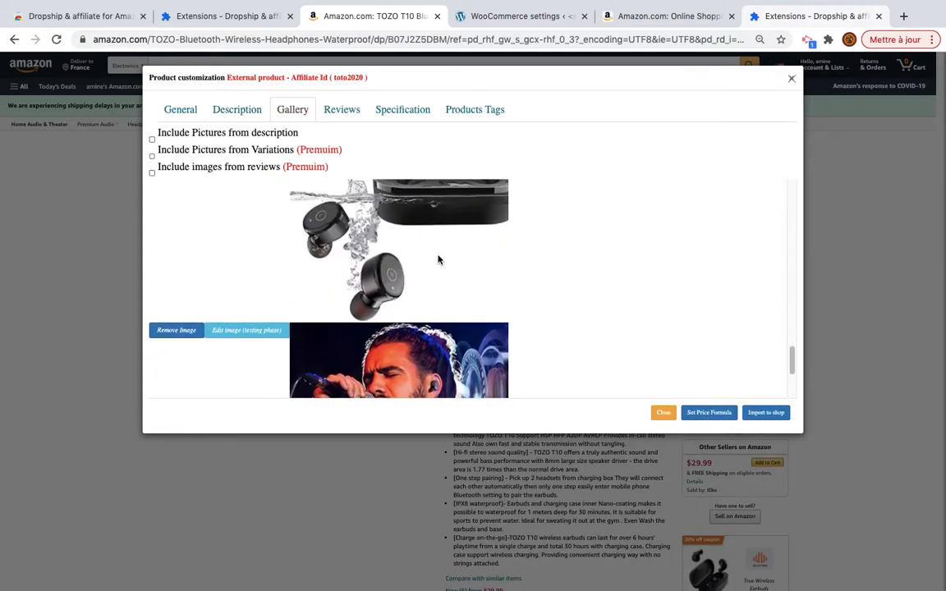
pyautogui.scroll(-2, 440, 258)
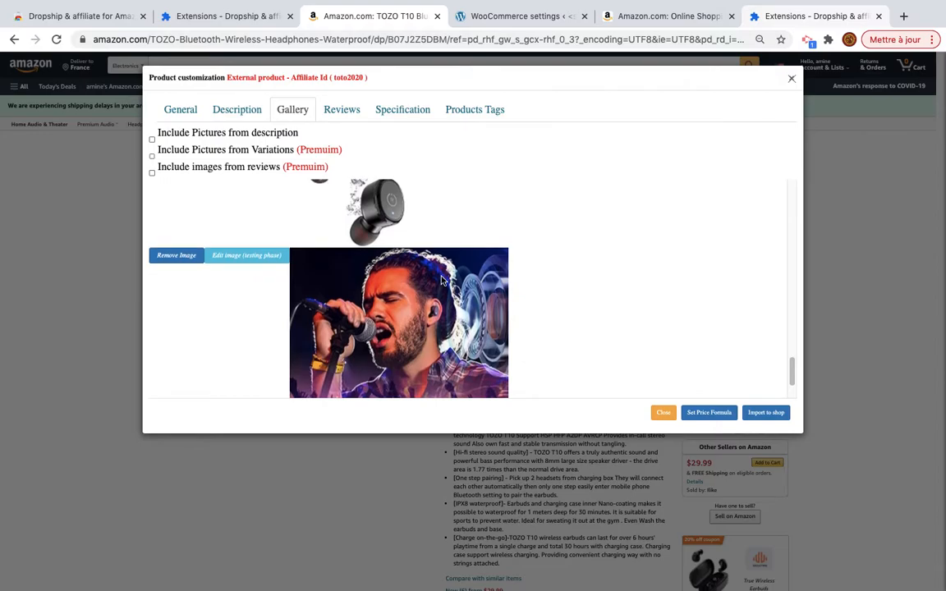
pyautogui.scroll(-2, 441, 280)
pyautogui.scroll(3, 441, 281)
pyautogui.scroll(10, 441, 281)
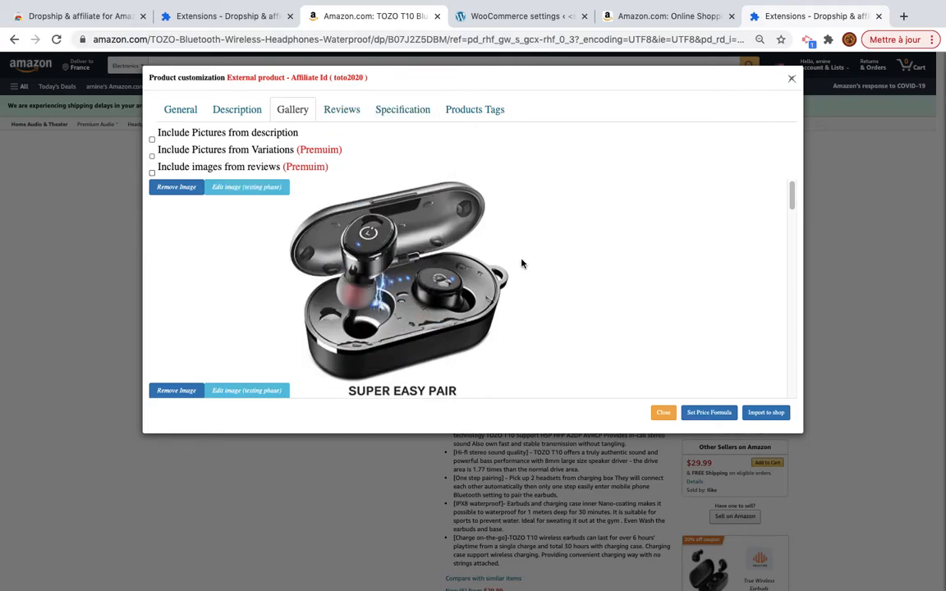
# Step: Remove the gallery images that precede the Portable Battery Case image, including Super Easy Pair and Compatible with Wireless Charging
pyautogui.scroll(-10, 177, 202)
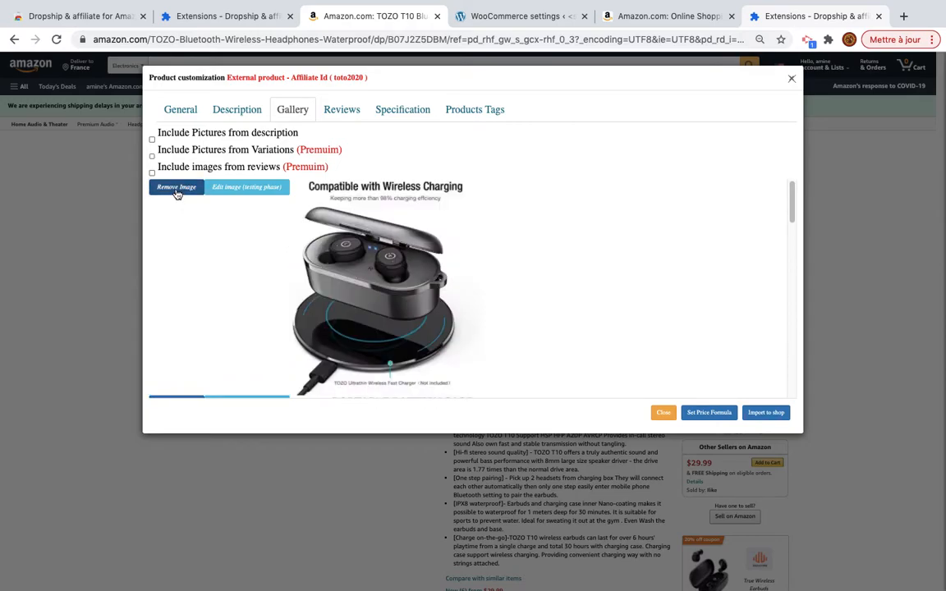
pyautogui.scroll(-2, 381, 299)
pyautogui.scroll(2, 381, 299)
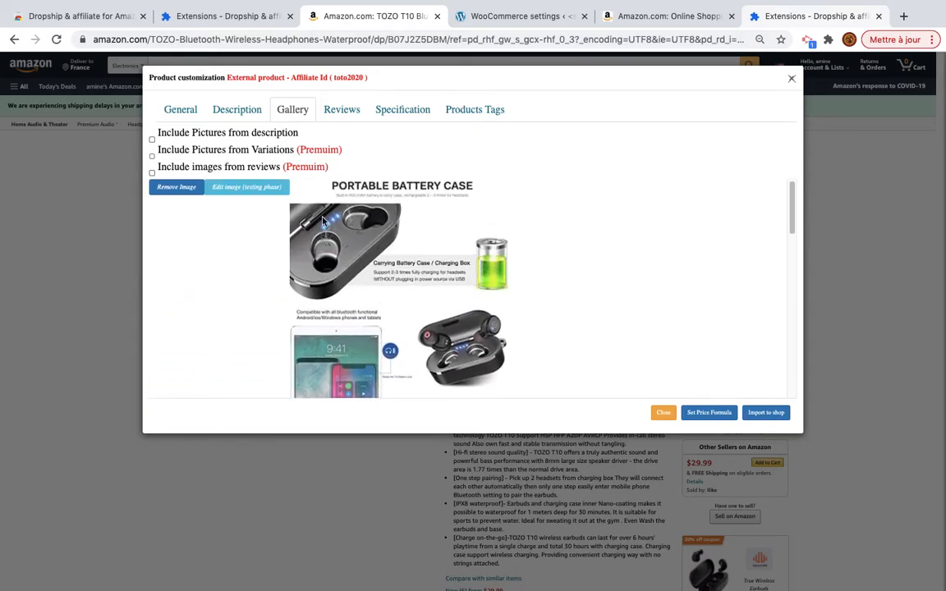
# Step: Edit the Portable Battery Case gallery image in LunaPic, accepting the consent request and applying the red text TOTO onto it
pyautogui.click(244, 190)
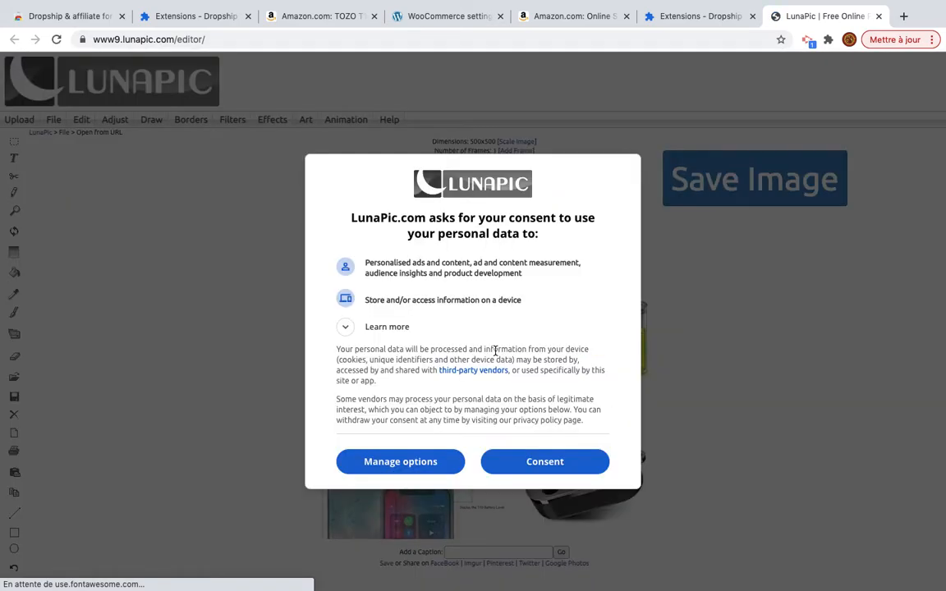
pyautogui.click(540, 460)
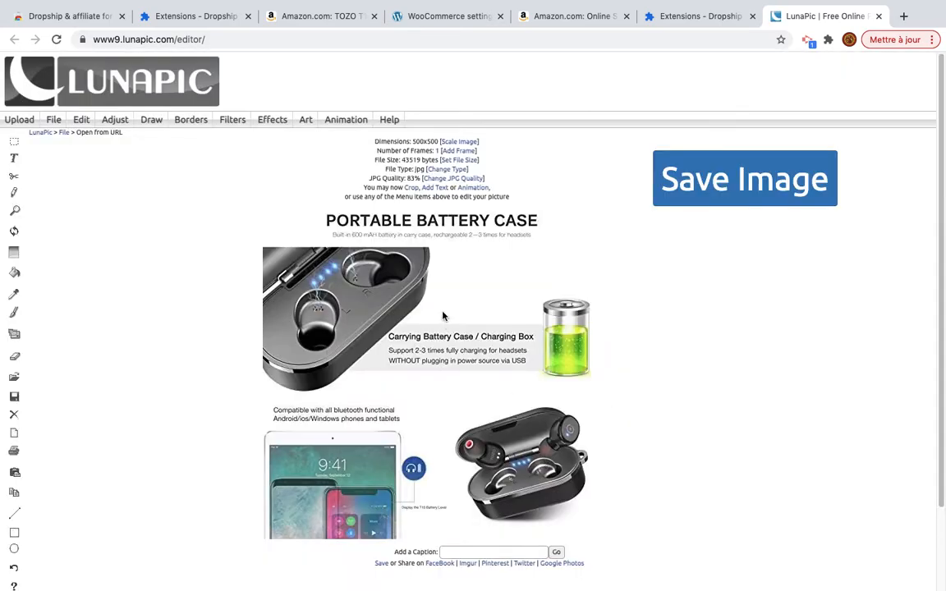
pyautogui.click(13, 155)
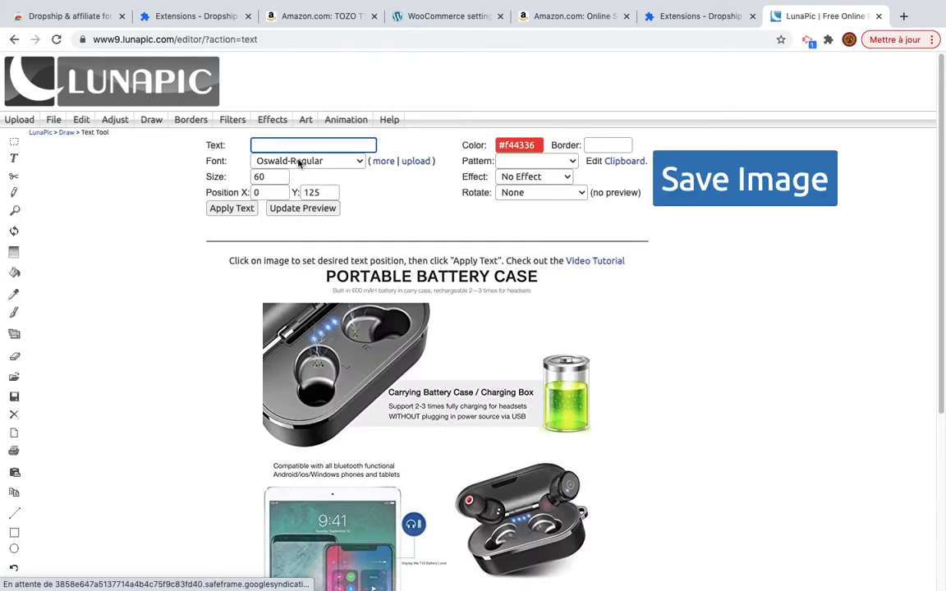
pyautogui.click(292, 144)
pyautogui.click(269, 170)
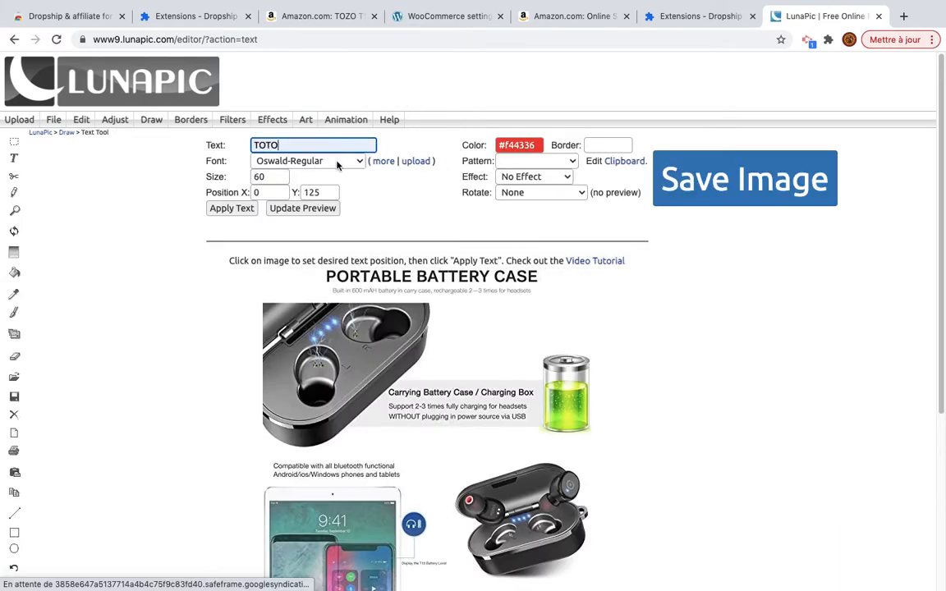
pyautogui.click(288, 208)
pyautogui.click(230, 207)
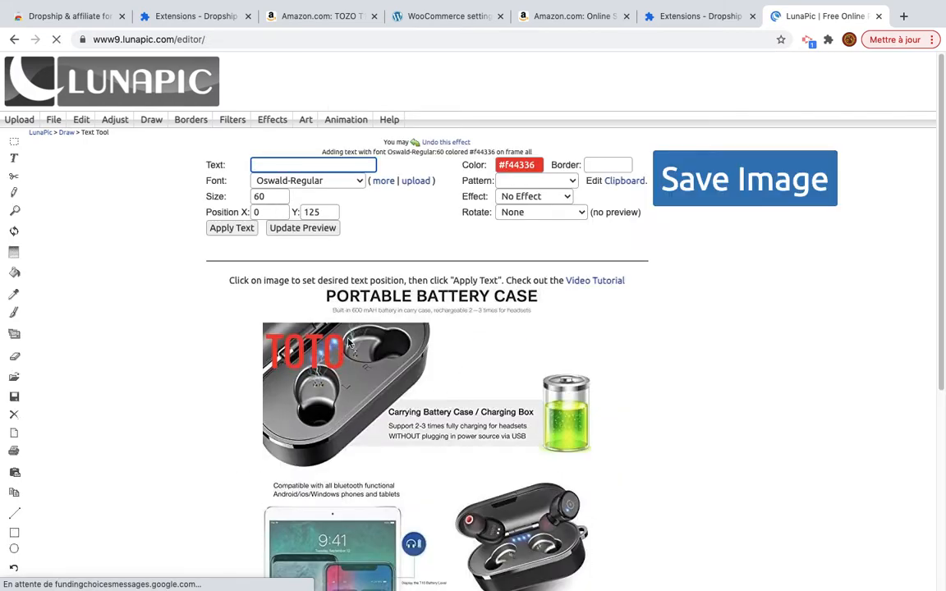
# Step: Save the edited image back to the product gallery and check it among the other gallery images
pyautogui.click(733, 185)
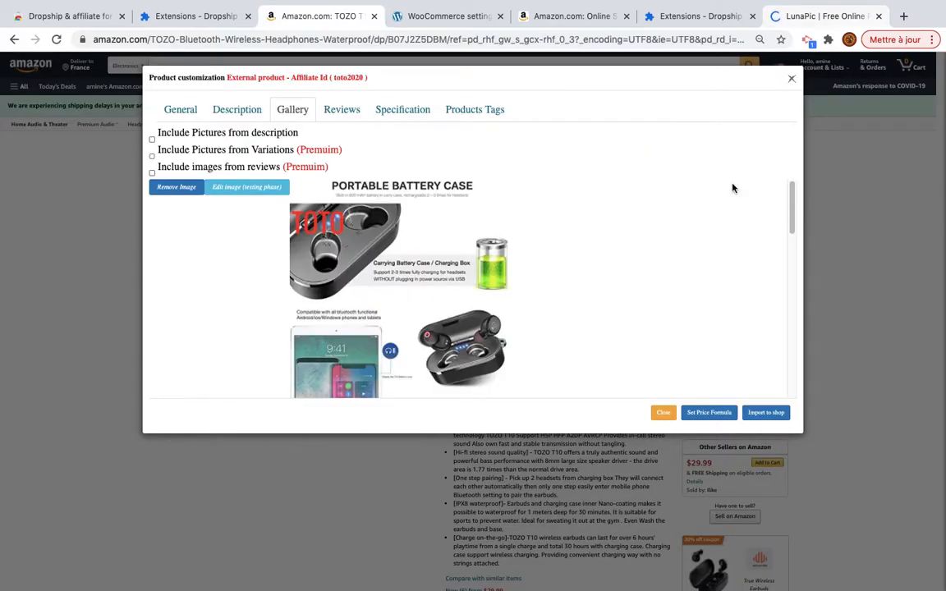
pyautogui.scroll(-2, 351, 219)
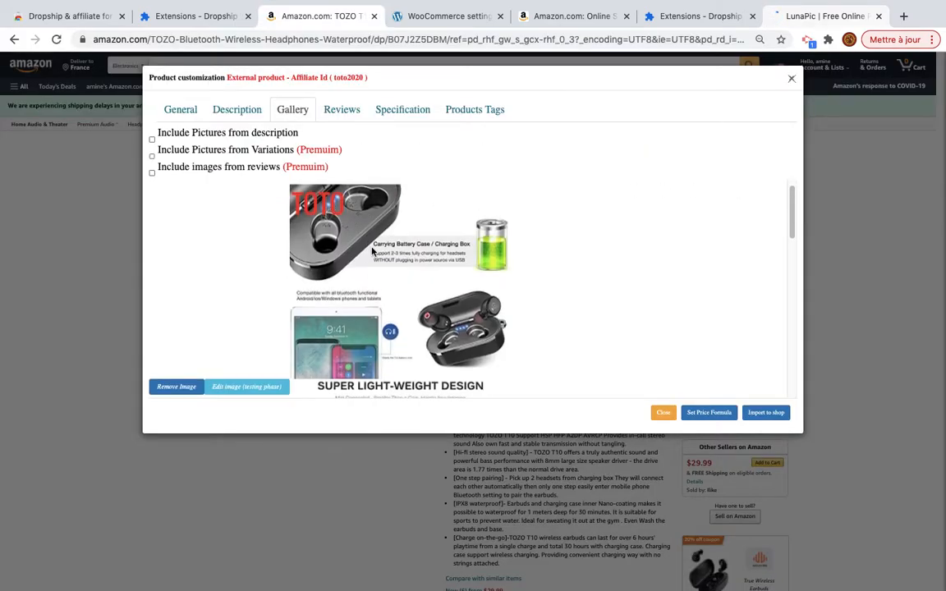
pyautogui.scroll(2, 373, 234)
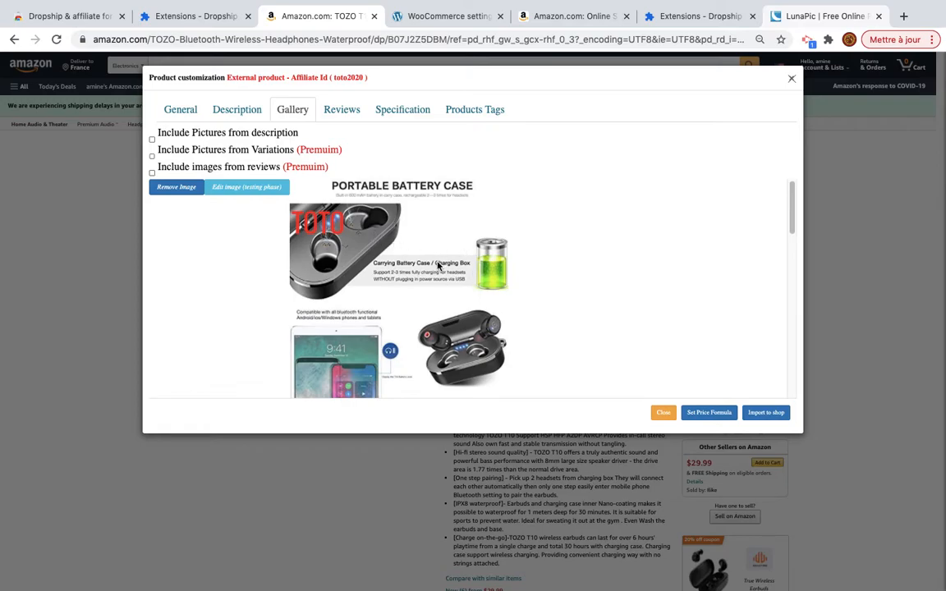
pyautogui.scroll(-2, 438, 266)
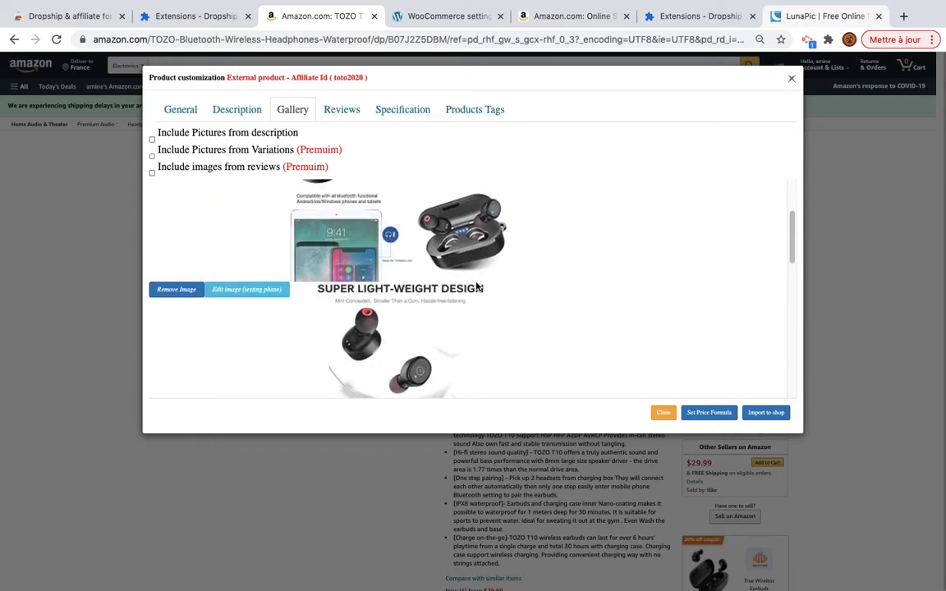
pyautogui.scroll(-2, 399, 343)
pyautogui.scroll(4, 384, 260)
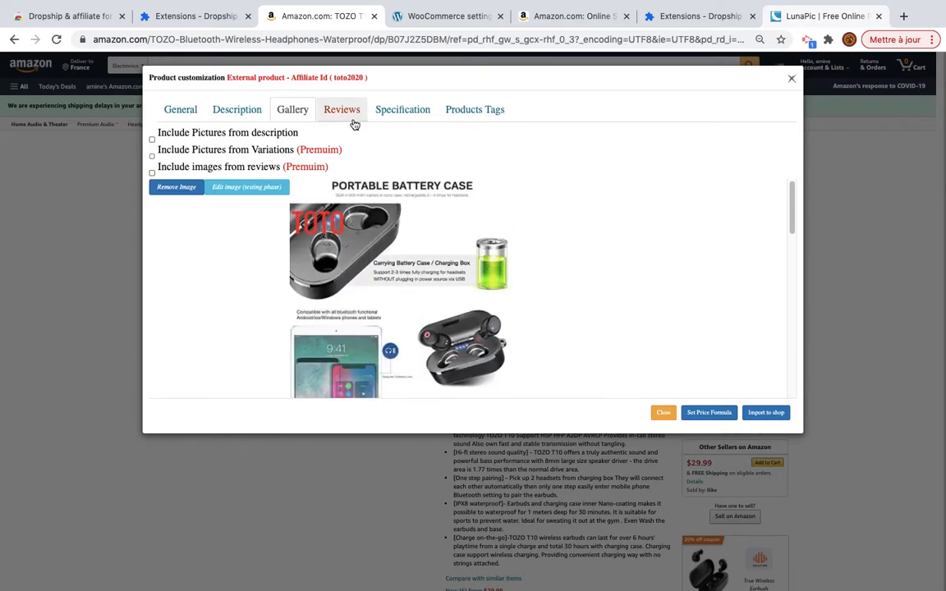
# Step: Go to the product's reviews and load more reviews from Amazon's five-star review page
pyautogui.click(344, 112)
pyautogui.scroll(-15, 351, 252)
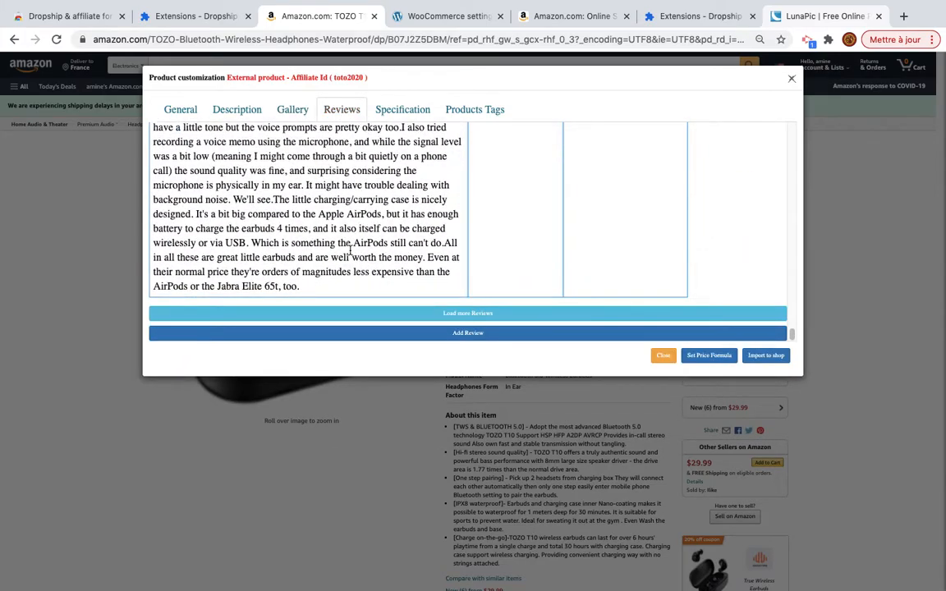
pyautogui.click(480, 314)
pyautogui.scroll(-10, 321, 353)
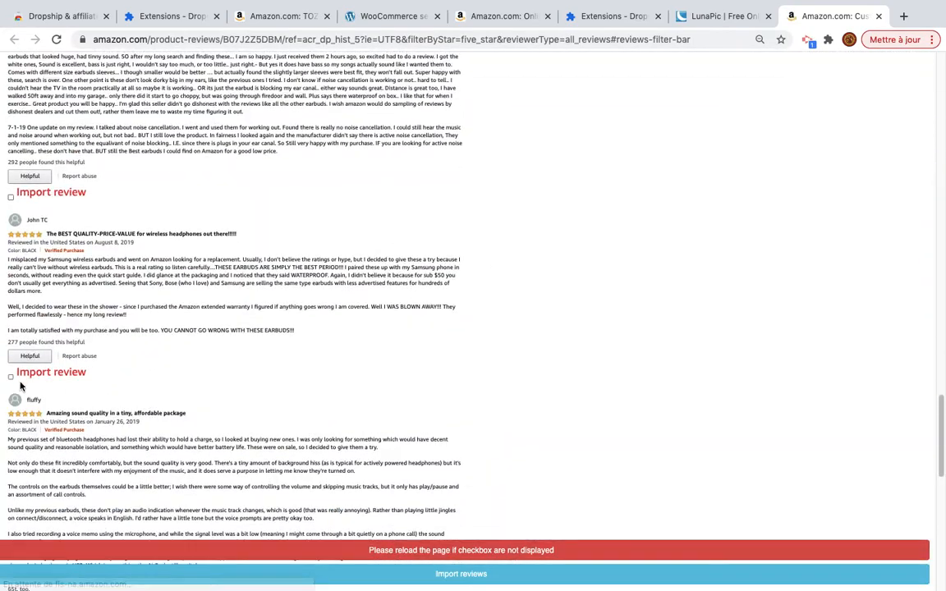
# Step: Mark four consecutive five-star reviews for import, dated August 8, June 29, September 2 and August 6, 2019
pyautogui.click(20, 376)
pyautogui.scroll(2, 83, 305)
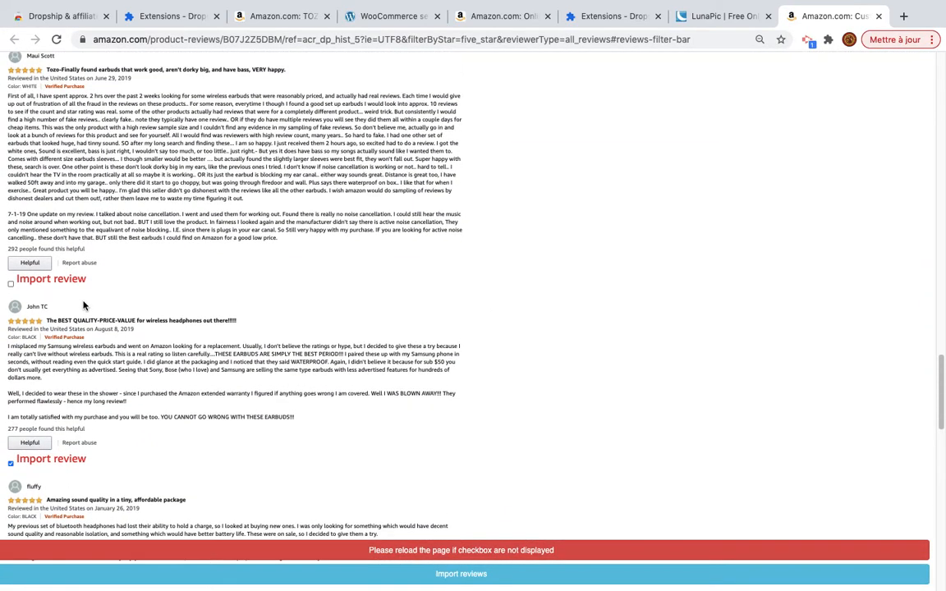
pyautogui.click(55, 282)
pyautogui.scroll(4, 53, 271)
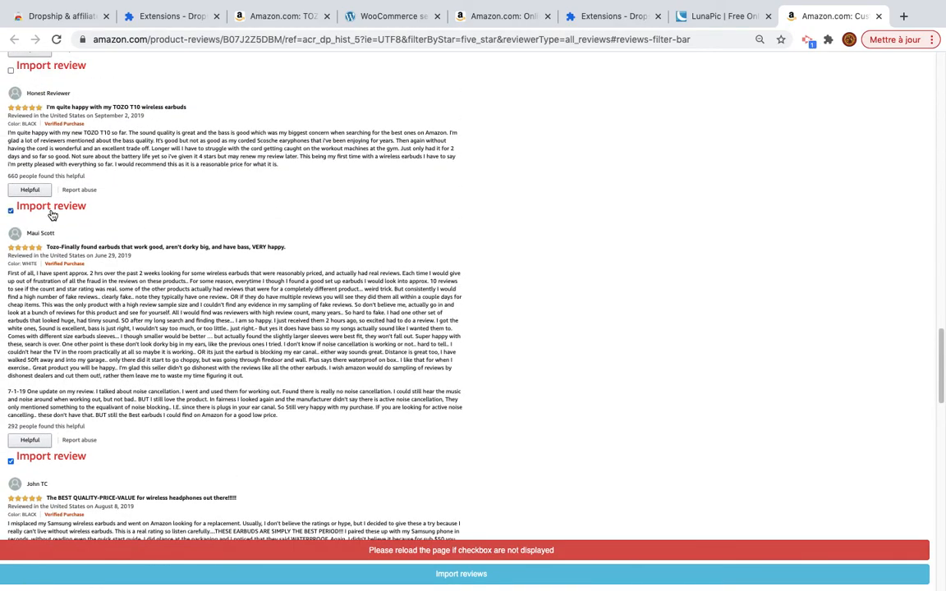
pyautogui.scroll(3, 52, 215)
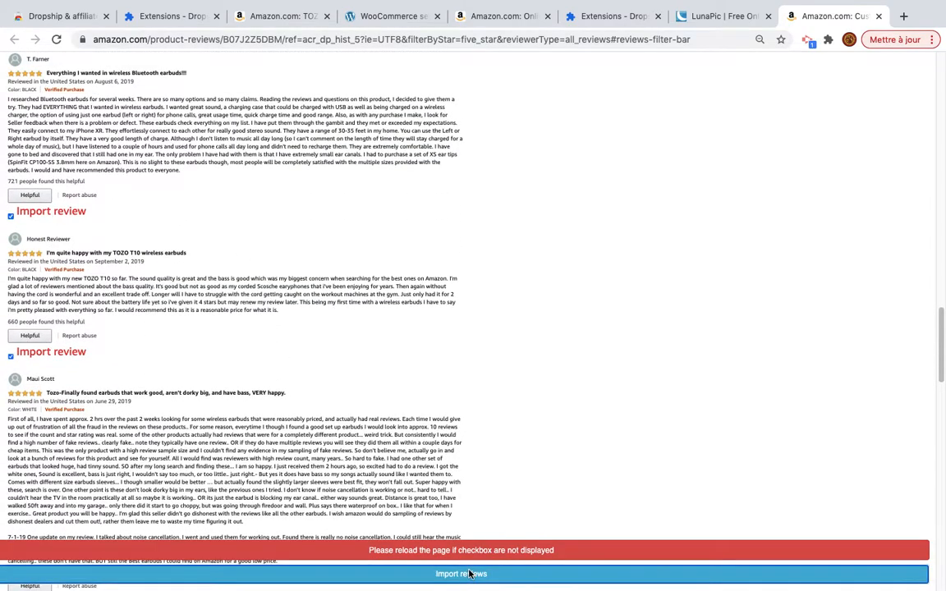
# Step: Import the marked Amazon reviews into the product customization and check them in the product's review list
pyautogui.click(470, 574)
pyautogui.scroll(-10, 403, 296)
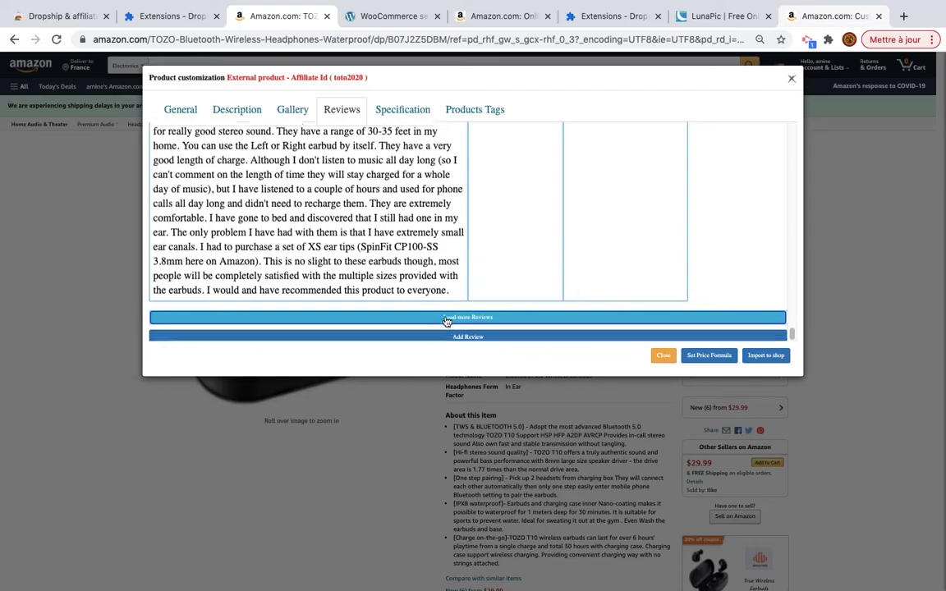
pyautogui.scroll(3, 453, 246)
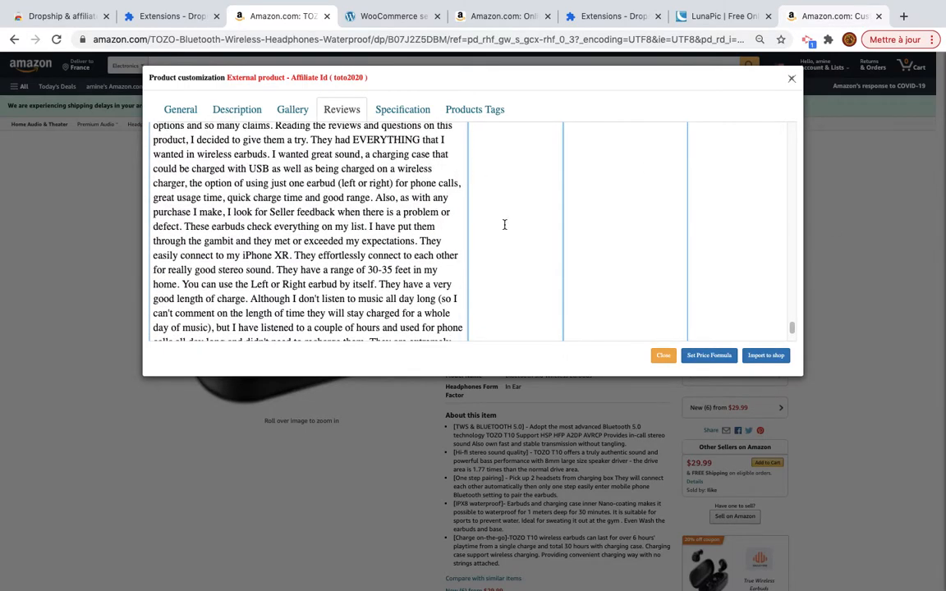
pyautogui.scroll(5, 505, 225)
# Step: Remove the Customer Reviews and Product Dimensions rows from the product's specifications
pyautogui.click(383, 109)
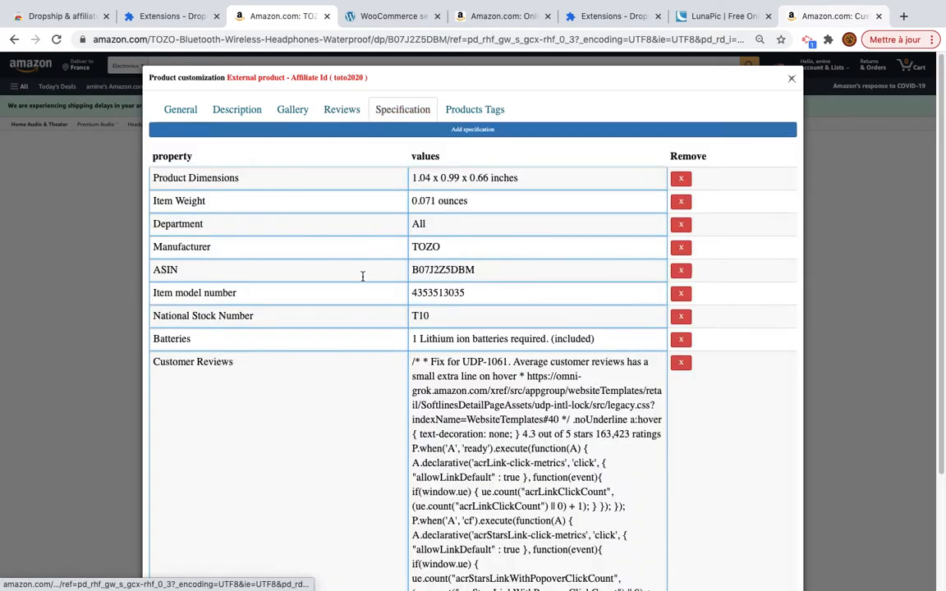
pyautogui.scroll(-4, 371, 328)
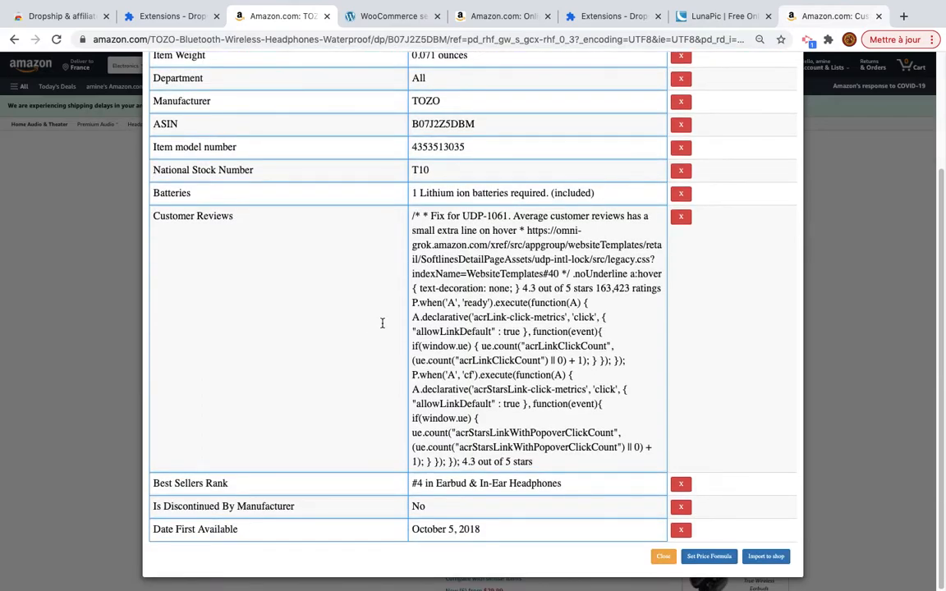
pyautogui.click(685, 219)
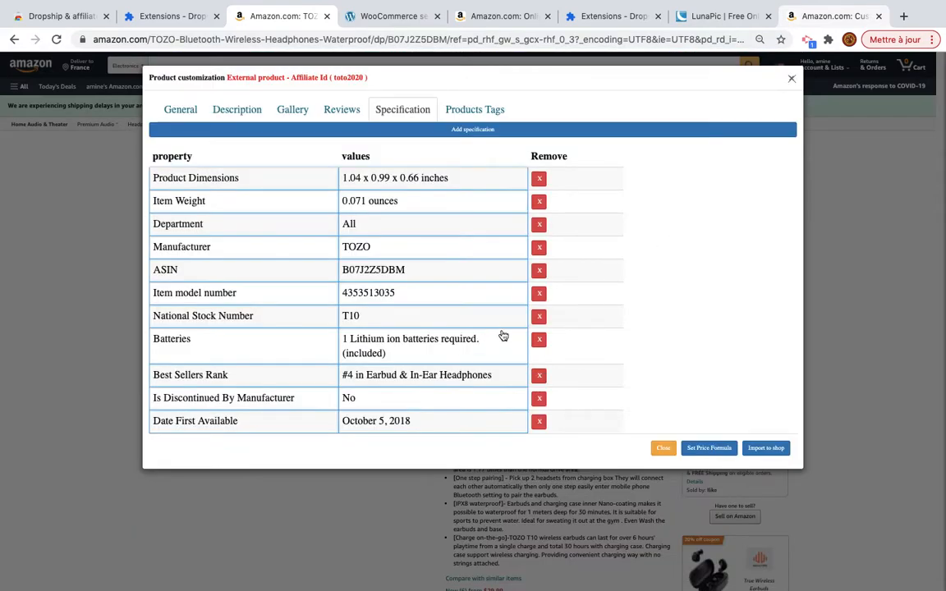
pyautogui.click(538, 179)
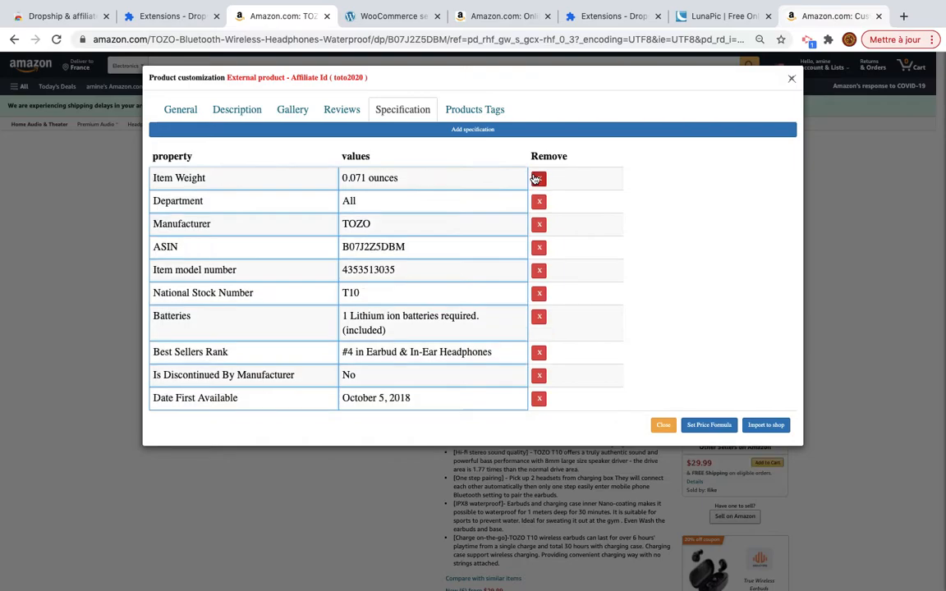
# Step: Add the tags stylit and qsdqsd to the product and import the customized product to the shop
pyautogui.click(475, 113)
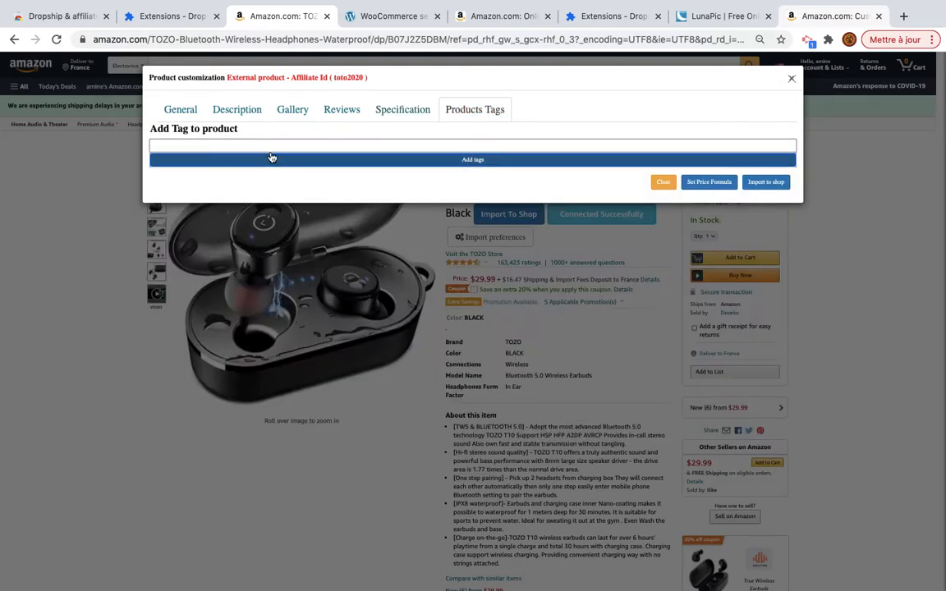
pyautogui.click(270, 145)
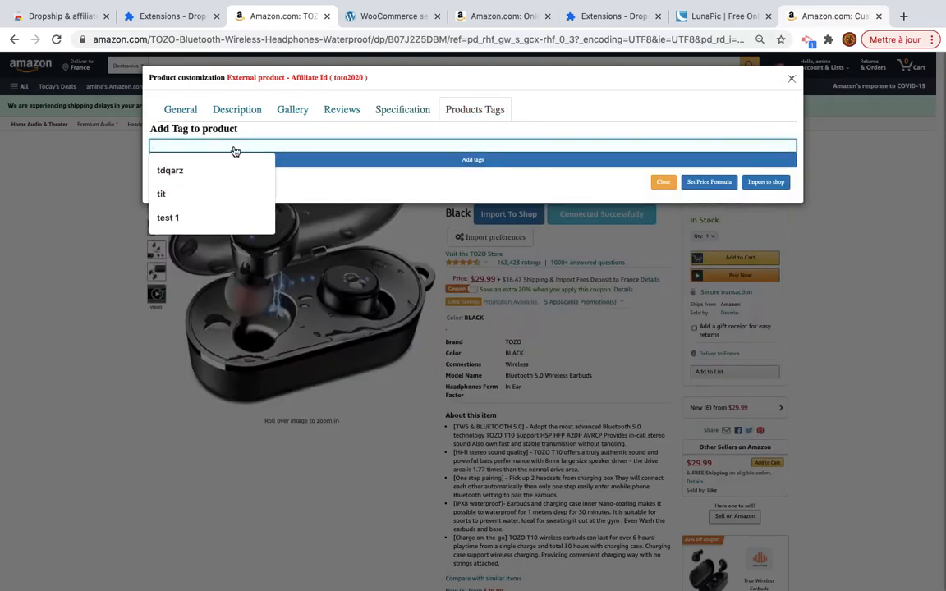
pyautogui.write('styl')
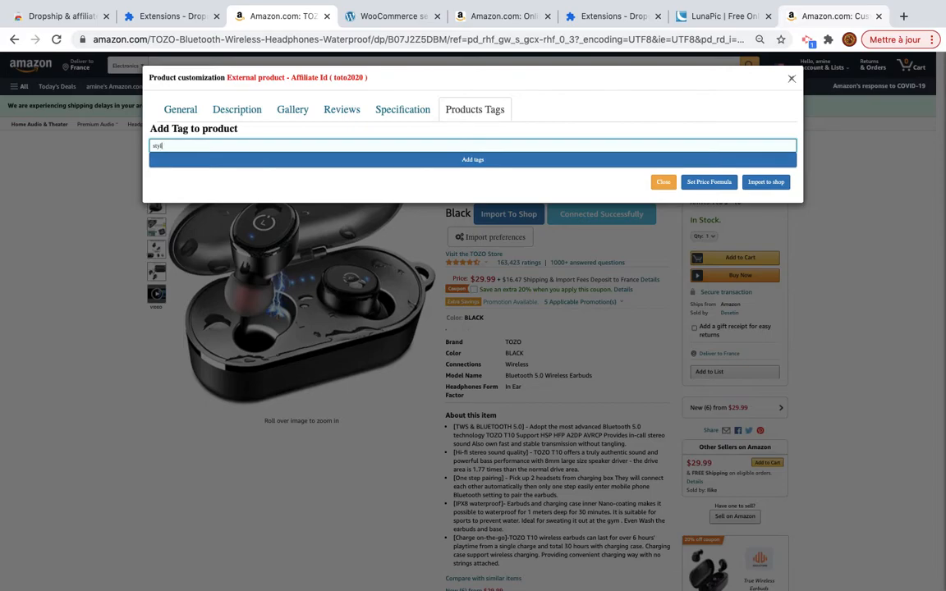
pyautogui.write('it')
pyautogui.click(253, 160)
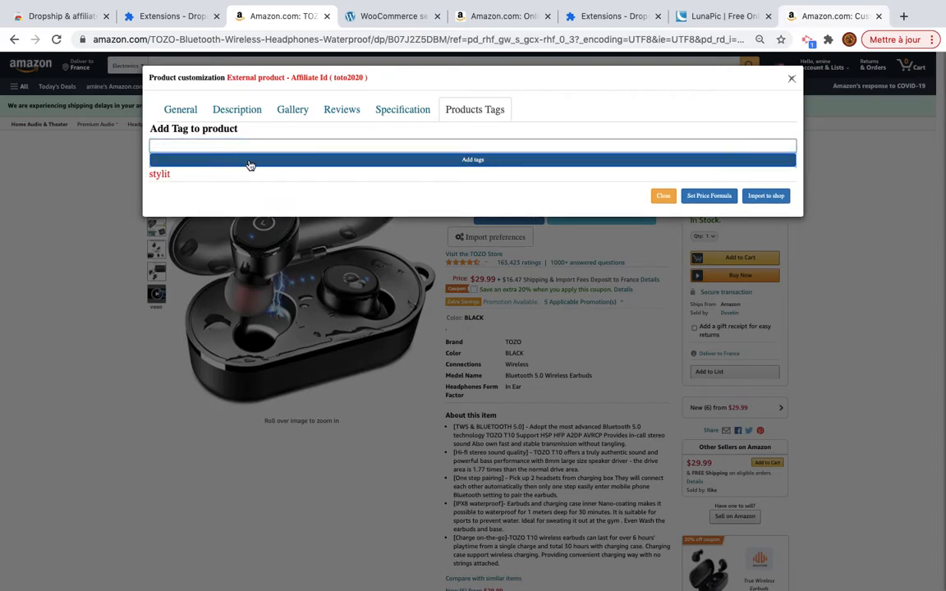
pyautogui.click(207, 143)
pyautogui.write('qsdqsd')
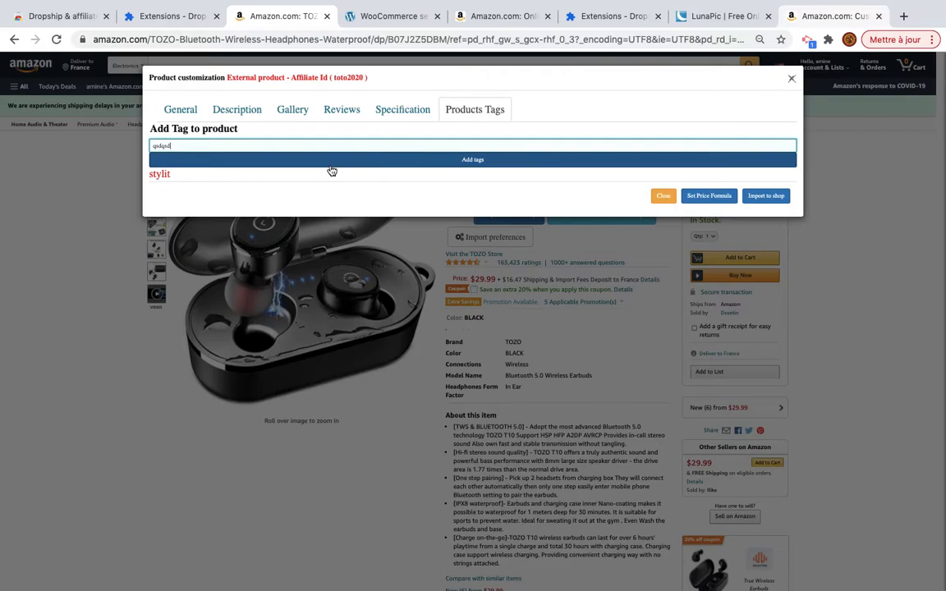
pyautogui.click(368, 160)
pyautogui.click(398, 147)
pyautogui.click(417, 161)
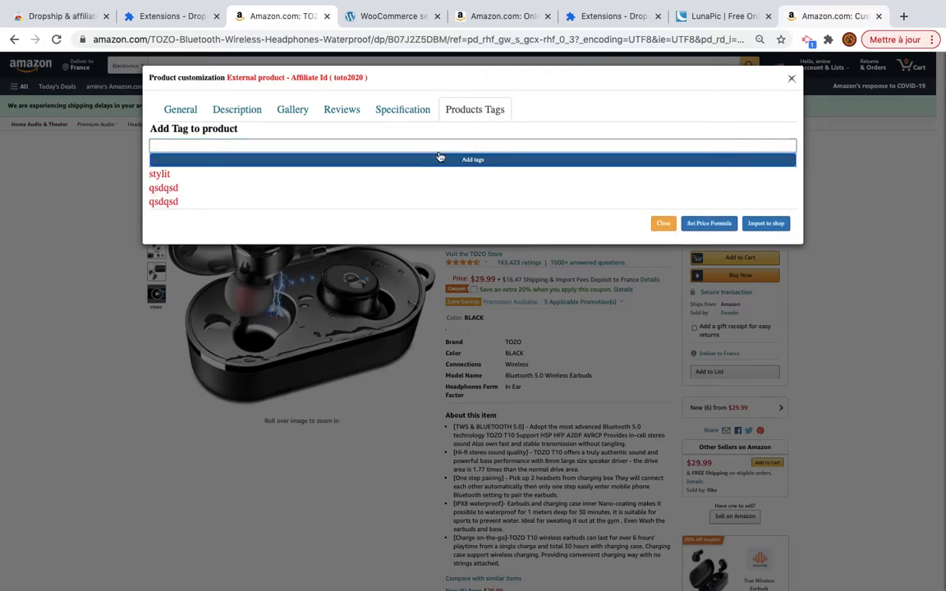
pyautogui.click(766, 226)
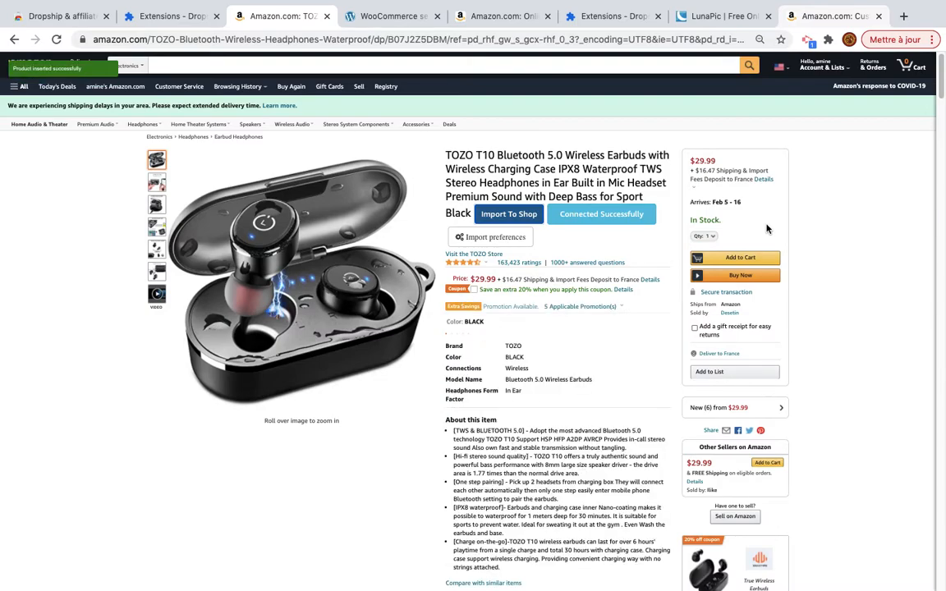
# Step: Switch to the WooCommerce admin and log back in with the saved username and password
pyautogui.click(368, 15)
pyautogui.click(444, 216)
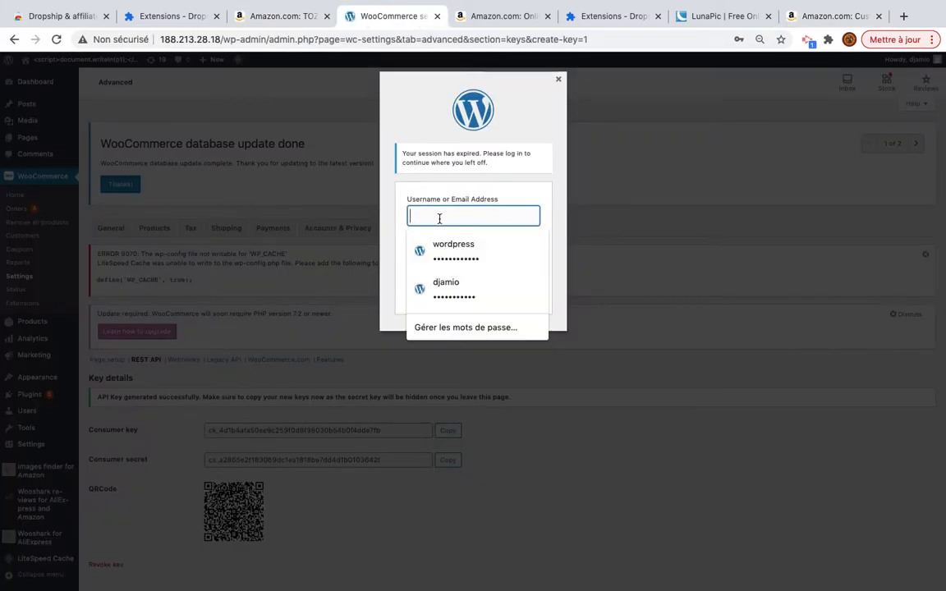
pyautogui.click(452, 287)
pyautogui.click(522, 282)
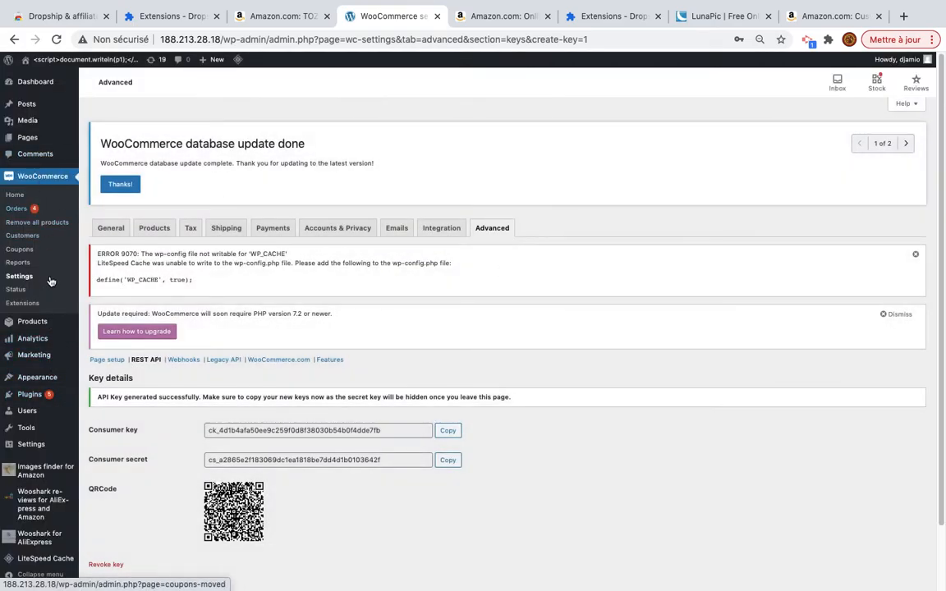
# Step: Open the imported TOZO T10 earbuds from the WooCommerce product list and preview the product page
pyautogui.click(39, 322)
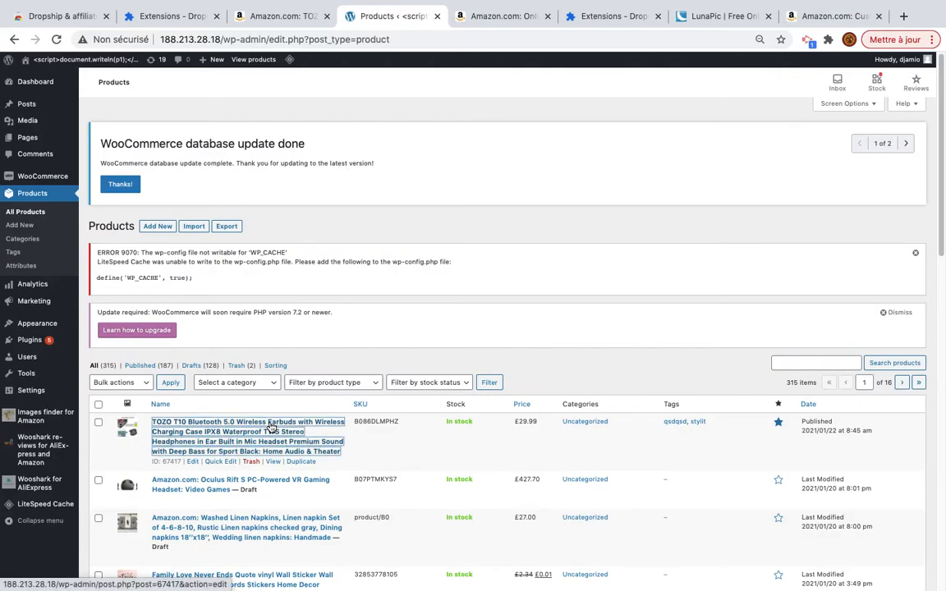
pyautogui.click(271, 426)
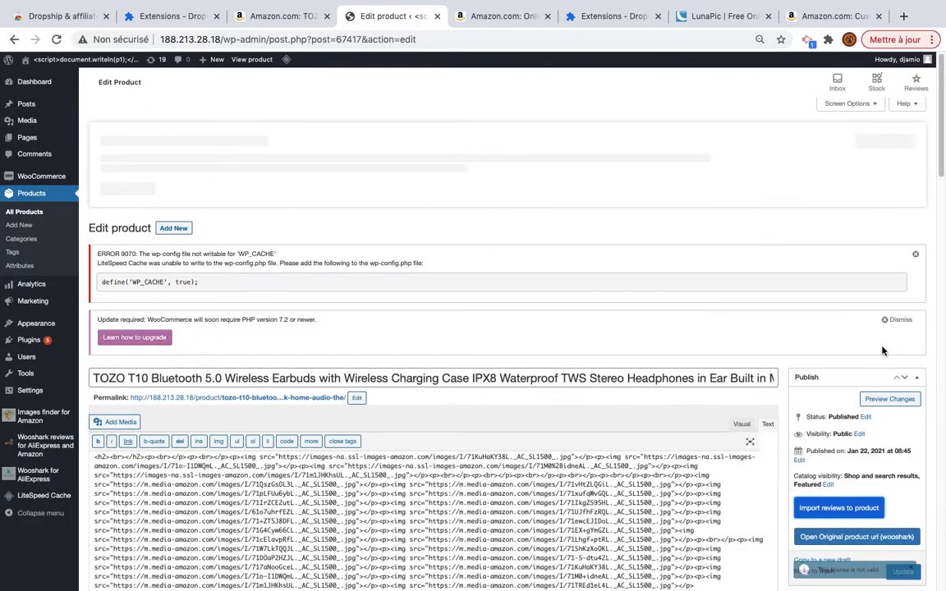
pyautogui.click(891, 398)
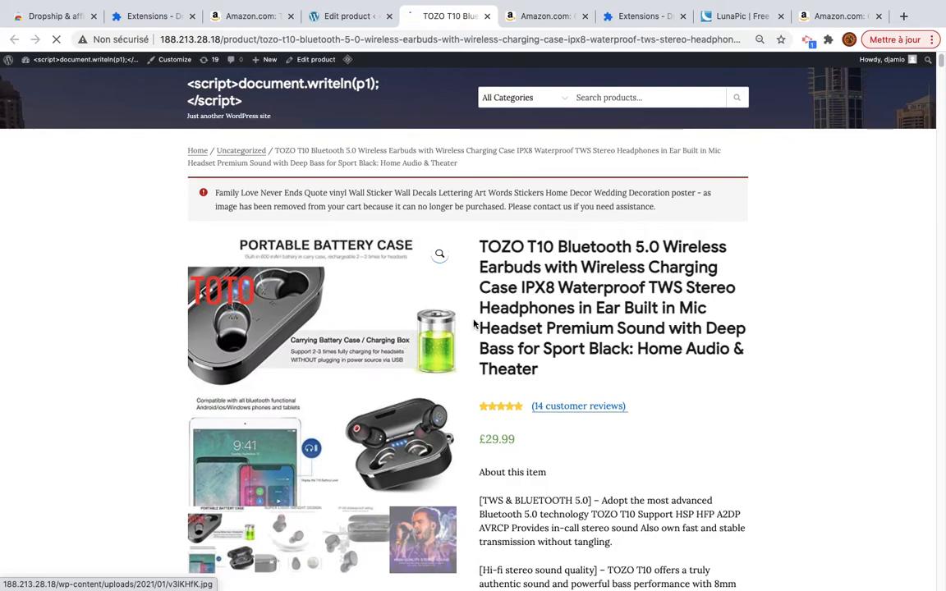
# Step: Check the imported product's gallery, price and short description on the store page, and read through its customer reviews
pyautogui.scroll(-2, 493, 333)
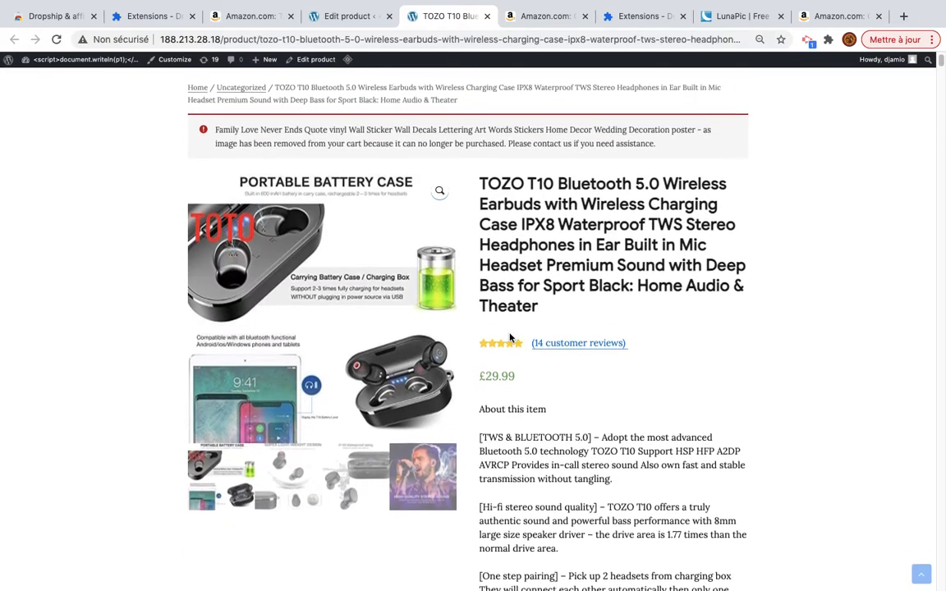
pyautogui.scroll(-1, 510, 337)
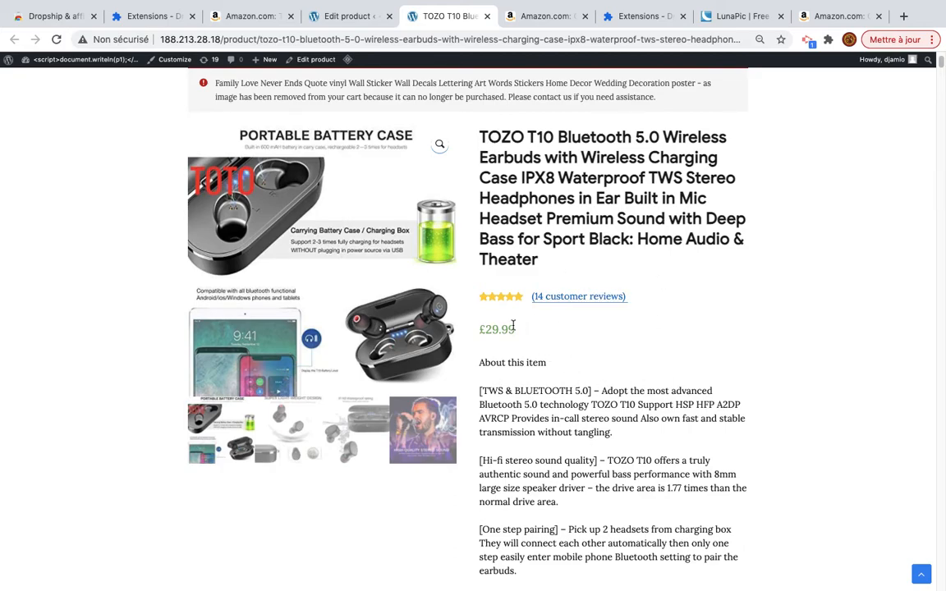
pyautogui.click(579, 296)
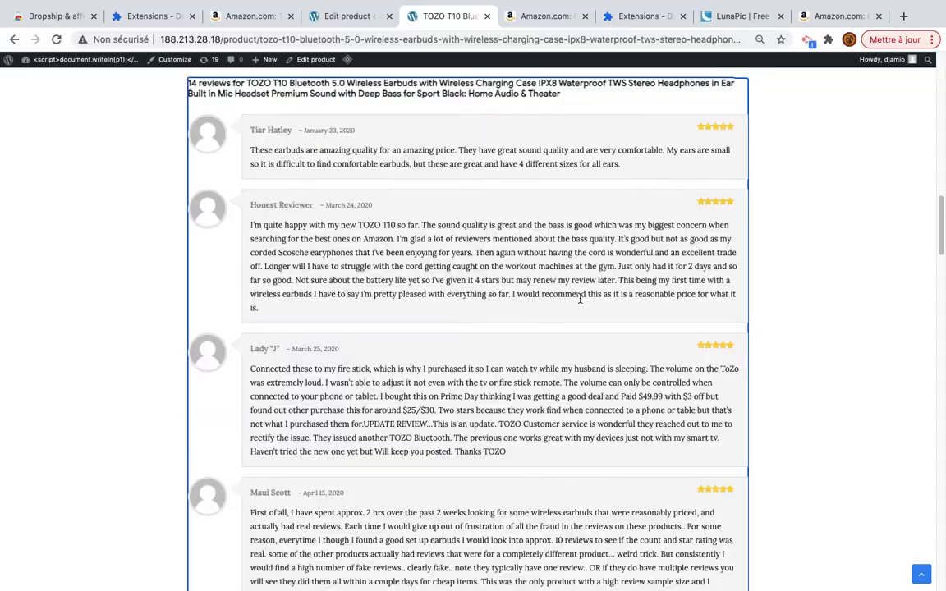
pyautogui.scroll(-20, 416, 208)
pyautogui.scroll(20, 416, 208)
pyautogui.scroll(-8, 416, 207)
pyautogui.scroll(5, 416, 207)
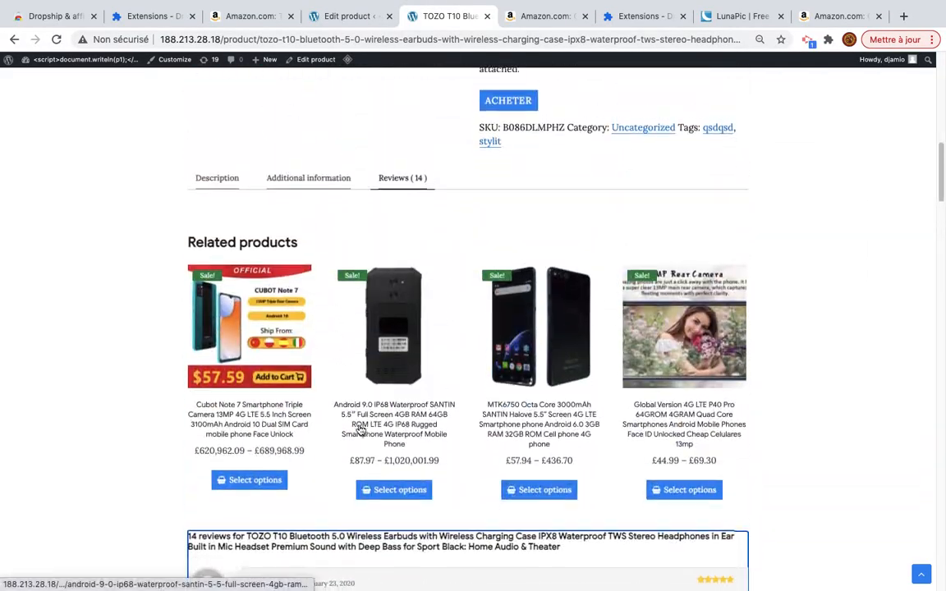
# Step: Examine the store product's additional information table and the images in its full description
pyautogui.click(312, 257)
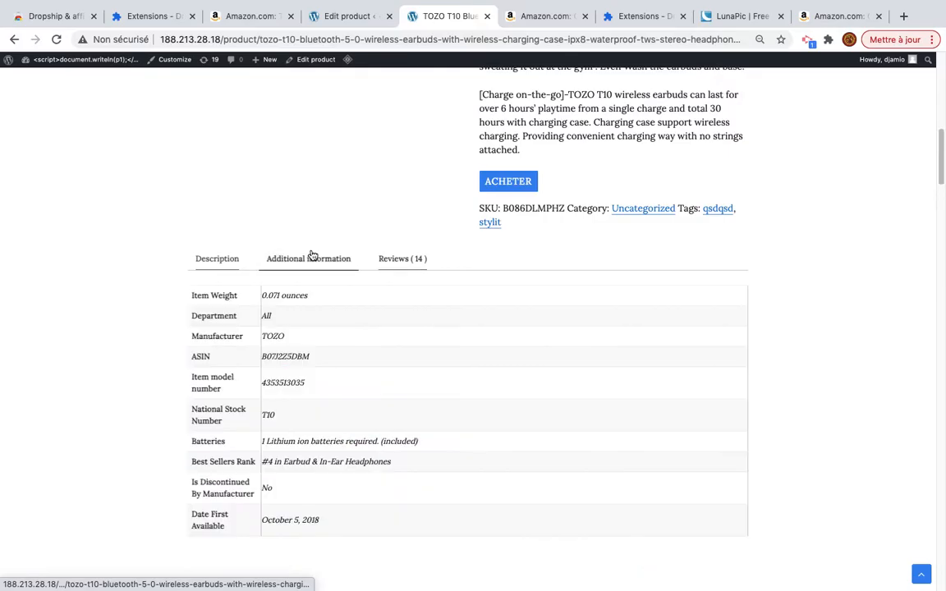
pyautogui.click(230, 264)
pyautogui.scroll(-20, 397, 448)
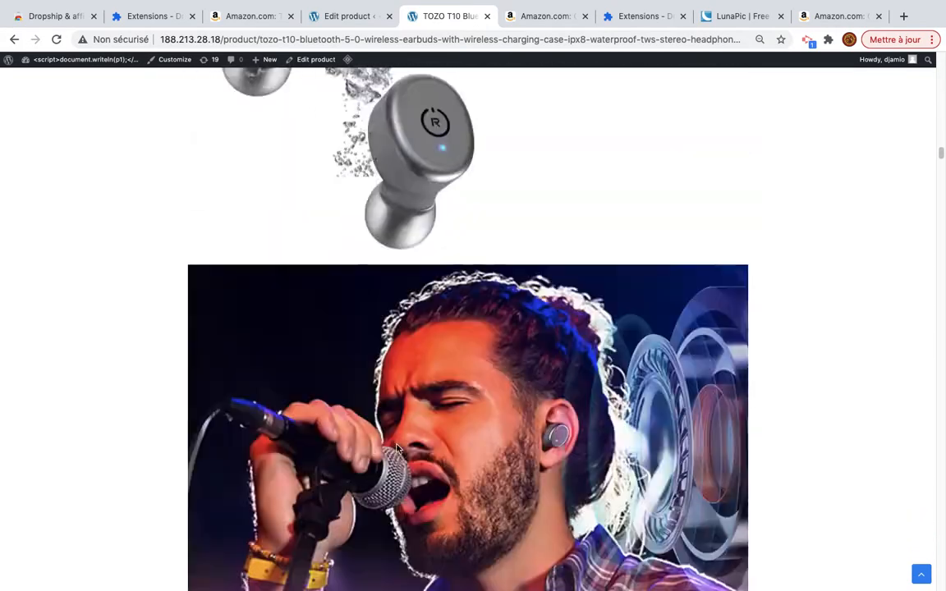
pyautogui.scroll(-20, 397, 449)
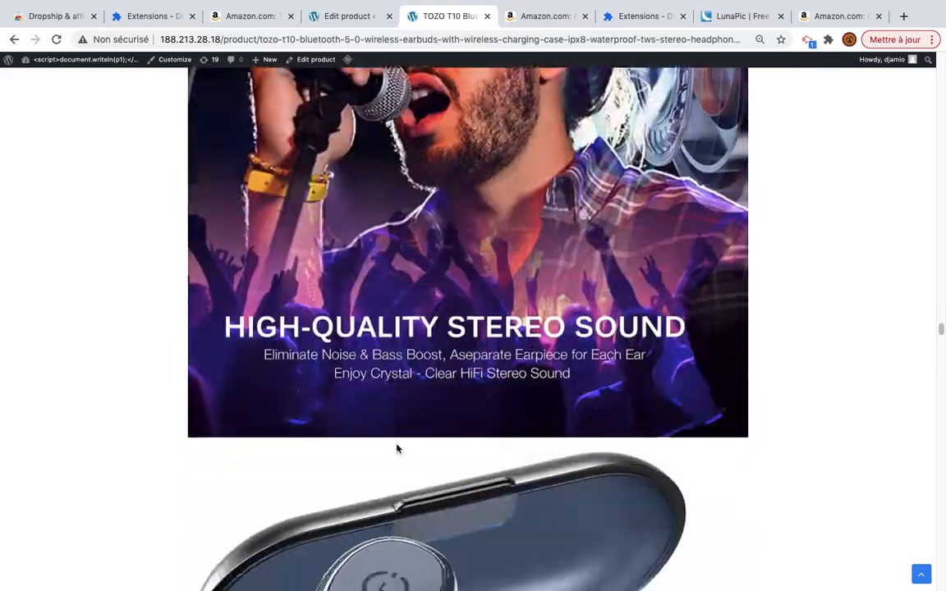
pyautogui.scroll(-15, 397, 448)
pyautogui.scroll(20, 397, 449)
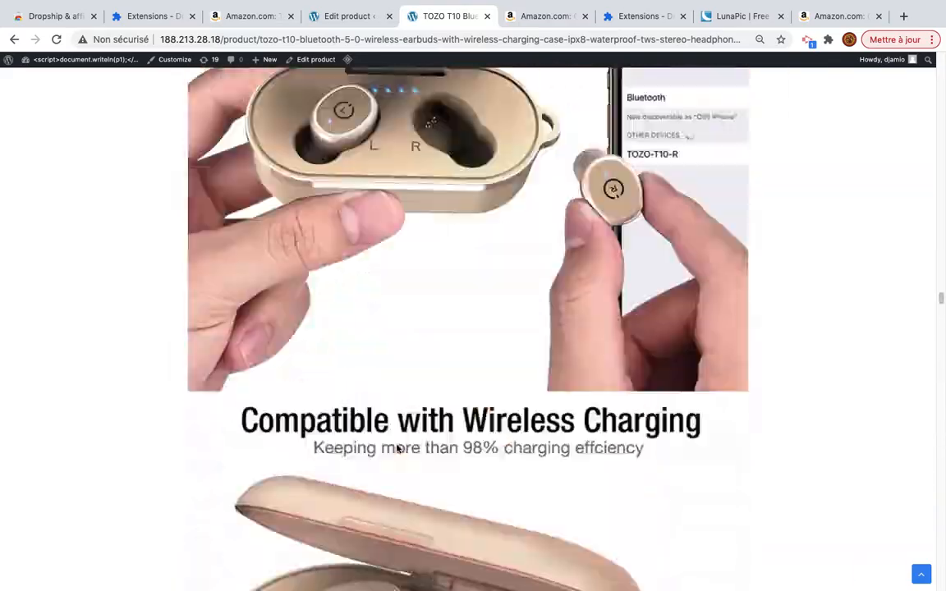
pyautogui.scroll(-5, 397, 448)
pyautogui.scroll(20, 396, 448)
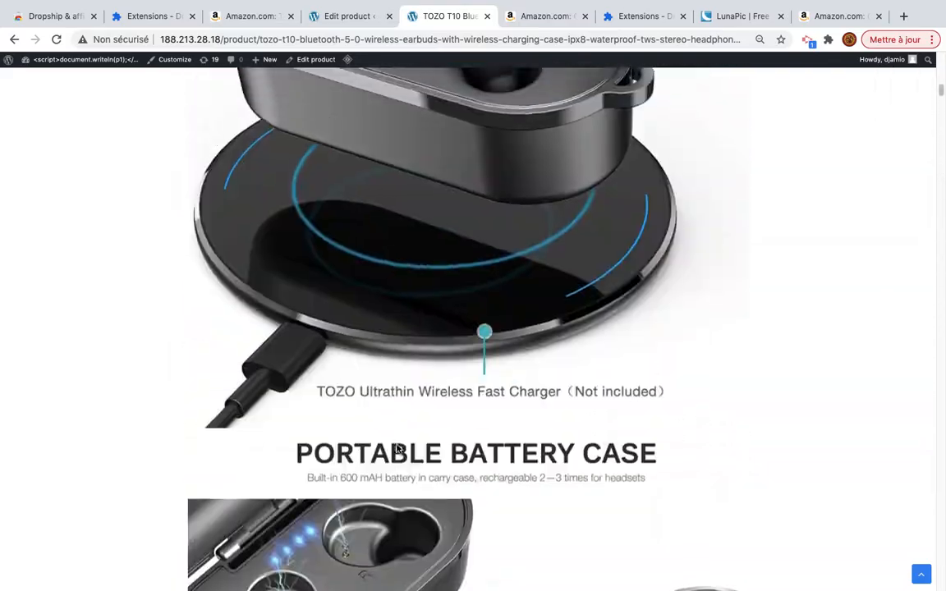
pyautogui.scroll(5, 397, 449)
pyautogui.scroll(-10, 396, 449)
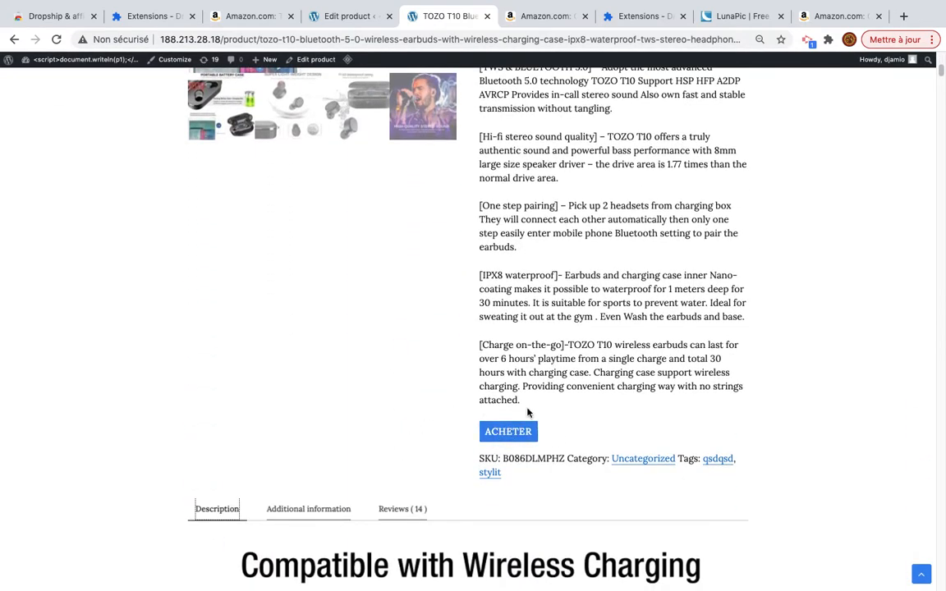
# Step: Check the product's SKU, follow its Acheter link to Amazon, and highlight the affiliate tag in the page address
pyautogui.click(557, 458)
pyautogui.moveTo(565, 459); pyautogui.dragTo(538, 458)
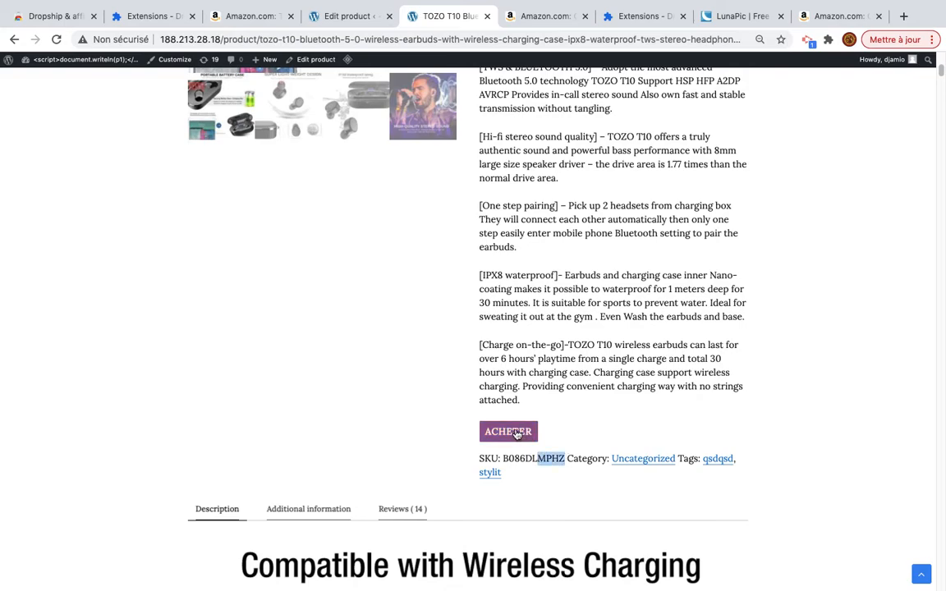
pyautogui.click(516, 433)
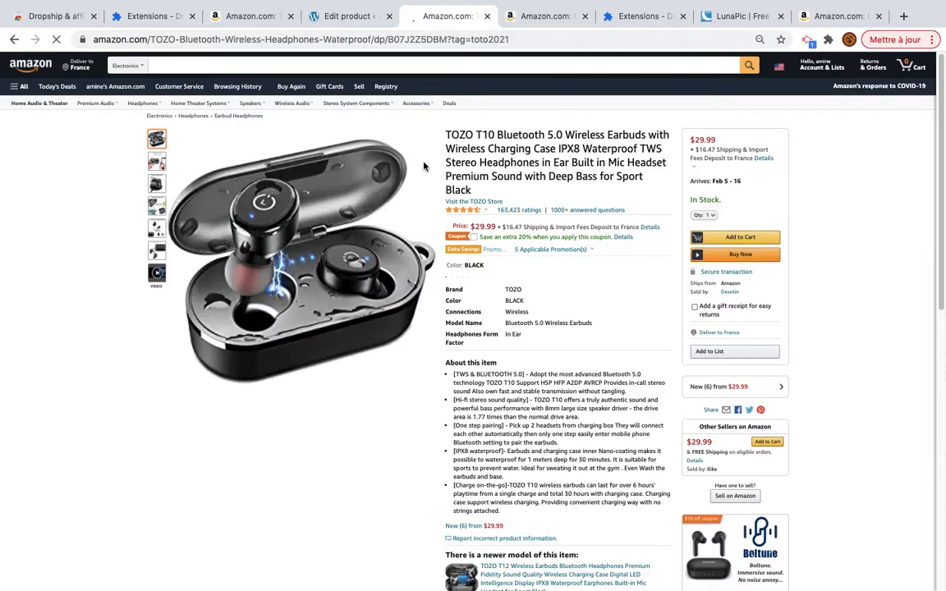
pyautogui.moveTo(452, 41); pyautogui.dragTo(542, 44)
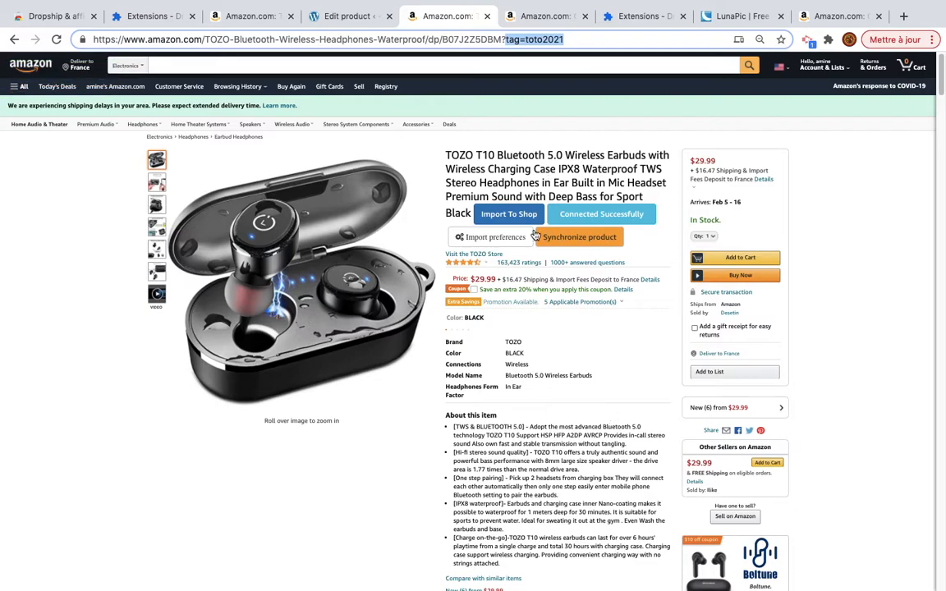
# Step: Open the extension's import preferences and review the affiliate, description, reviews and sale price options and the text replacement fields
pyautogui.click(476, 237)
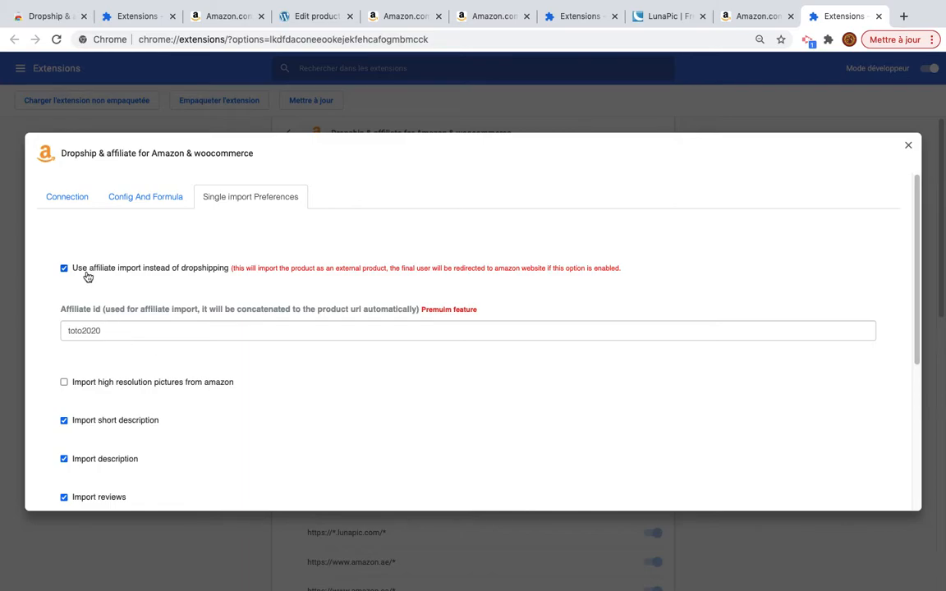
pyautogui.scroll(-6, 259, 419)
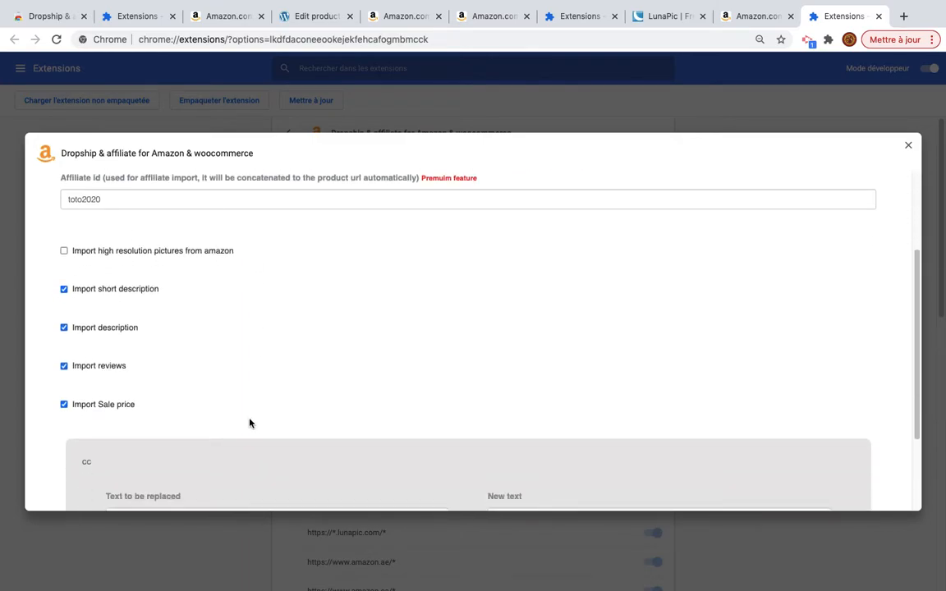
pyautogui.click(169, 397)
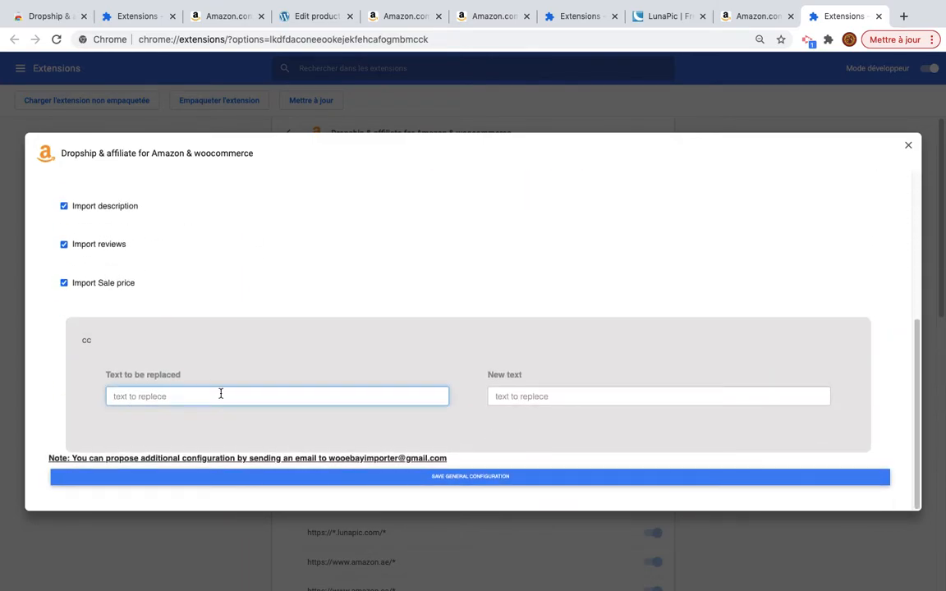
pyautogui.click(593, 396)
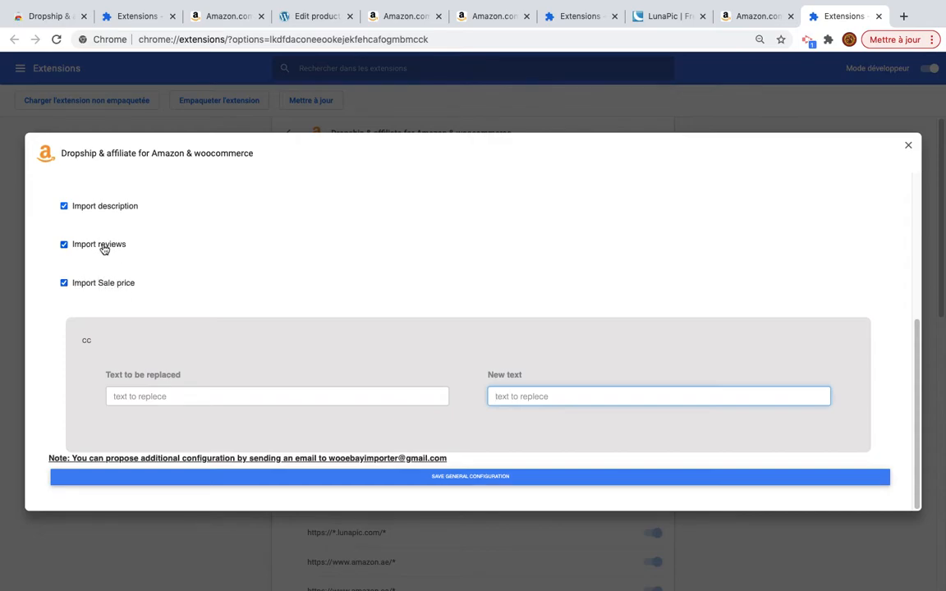
# Step: Turn off the import of the short description, description and reviews in the single import preferences
pyautogui.scroll(3, 103, 248)
pyautogui.click(120, 339)
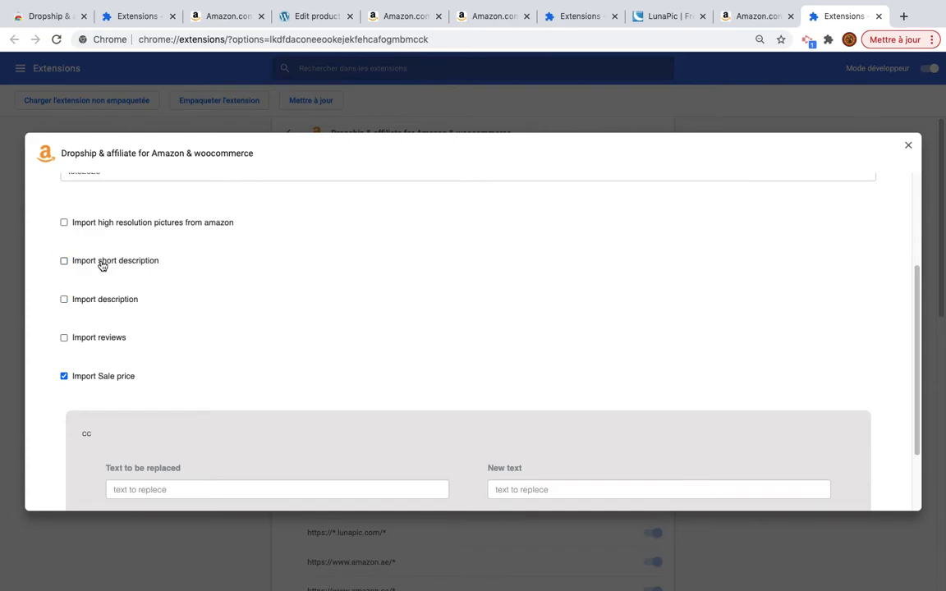
pyautogui.scroll(5, 123, 312)
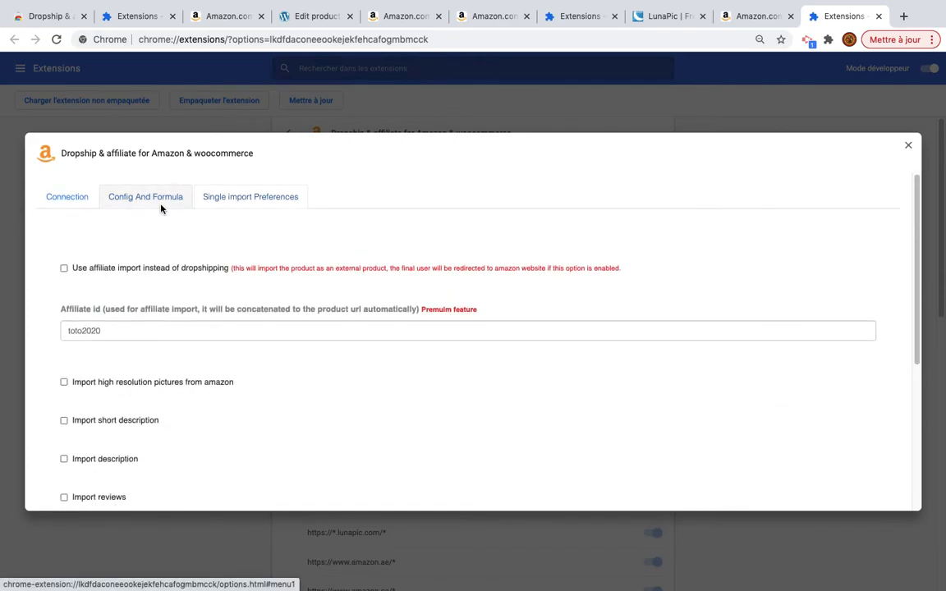
# Step: In the price markup formula, set the interval's minimum price to 0 and maximum price to 10000
pyautogui.click(145, 195)
pyautogui.scroll(-2, 324, 363)
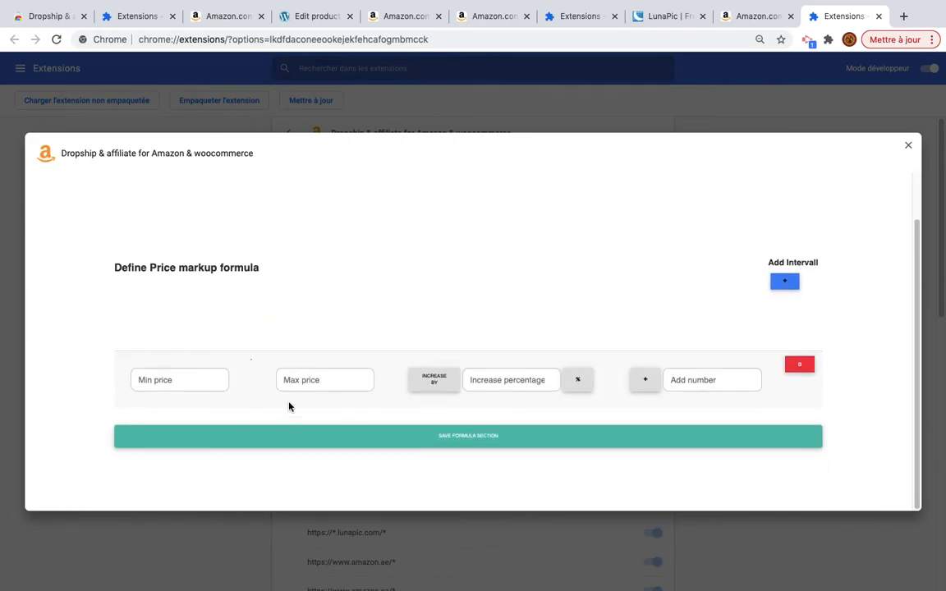
pyautogui.click(204, 382)
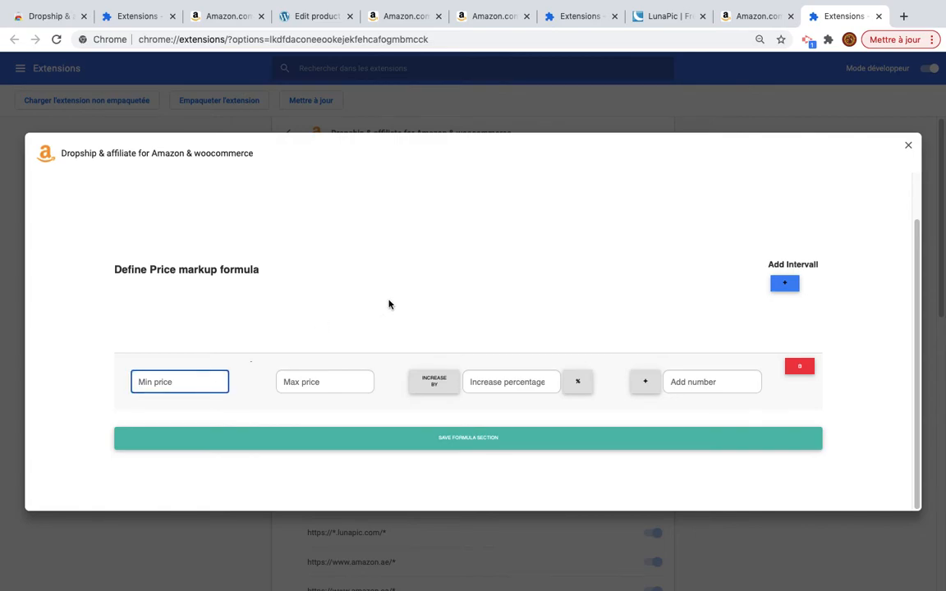
pyautogui.write('0@')
pyautogui.press('Tab')
pyautogui.write('1')
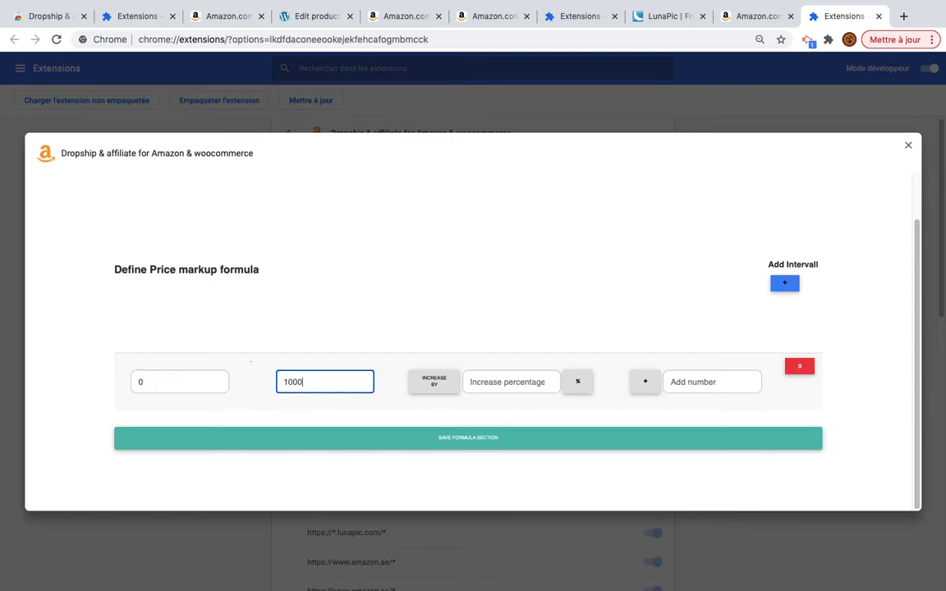
pyautogui.press('Tab')
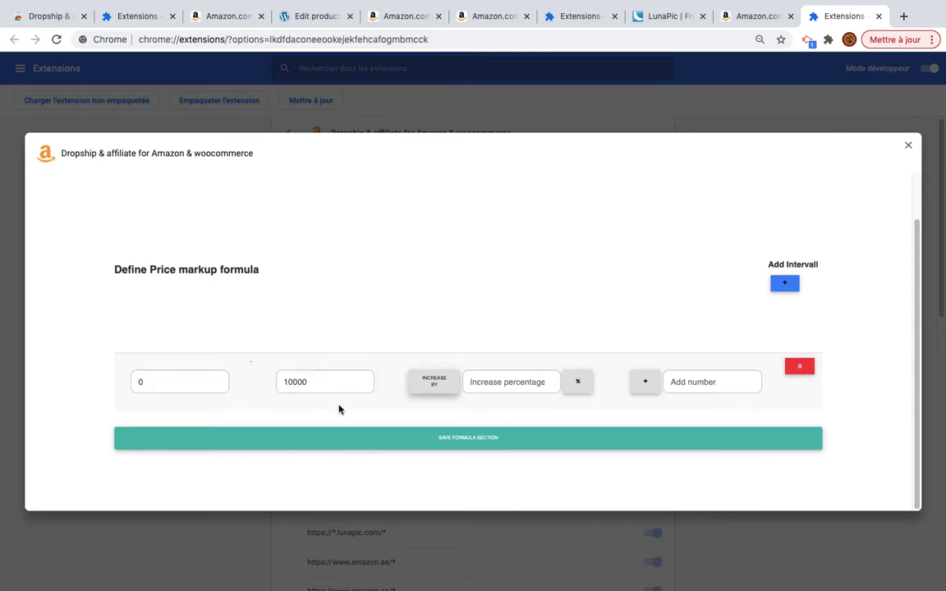
# Step: Set the interval's increase to 10 % plus an added amount of 2, and save the formula section
pyautogui.press('Tab')
pyautogui.write('10')
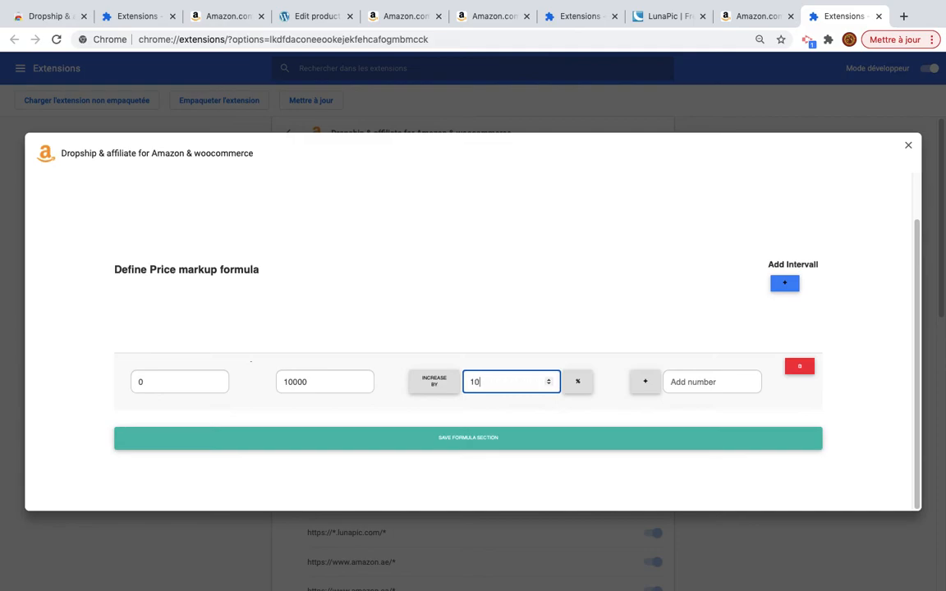
pyautogui.click(716, 391)
pyautogui.write('2')
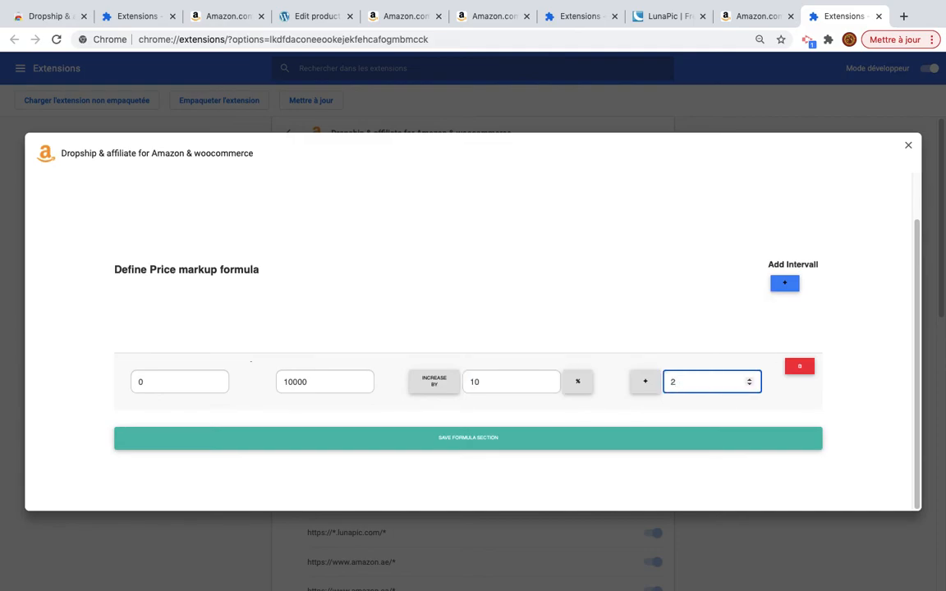
pyautogui.click(515, 442)
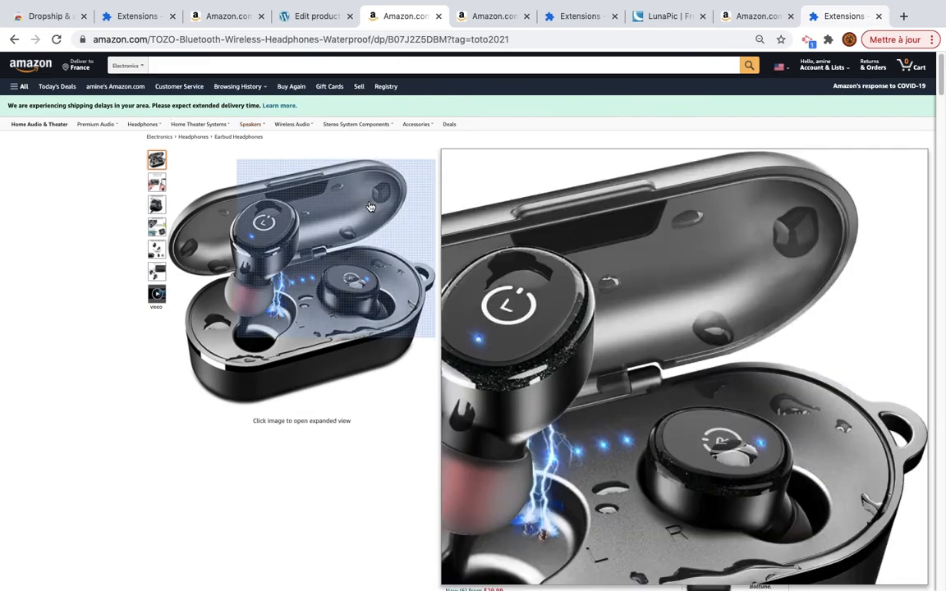